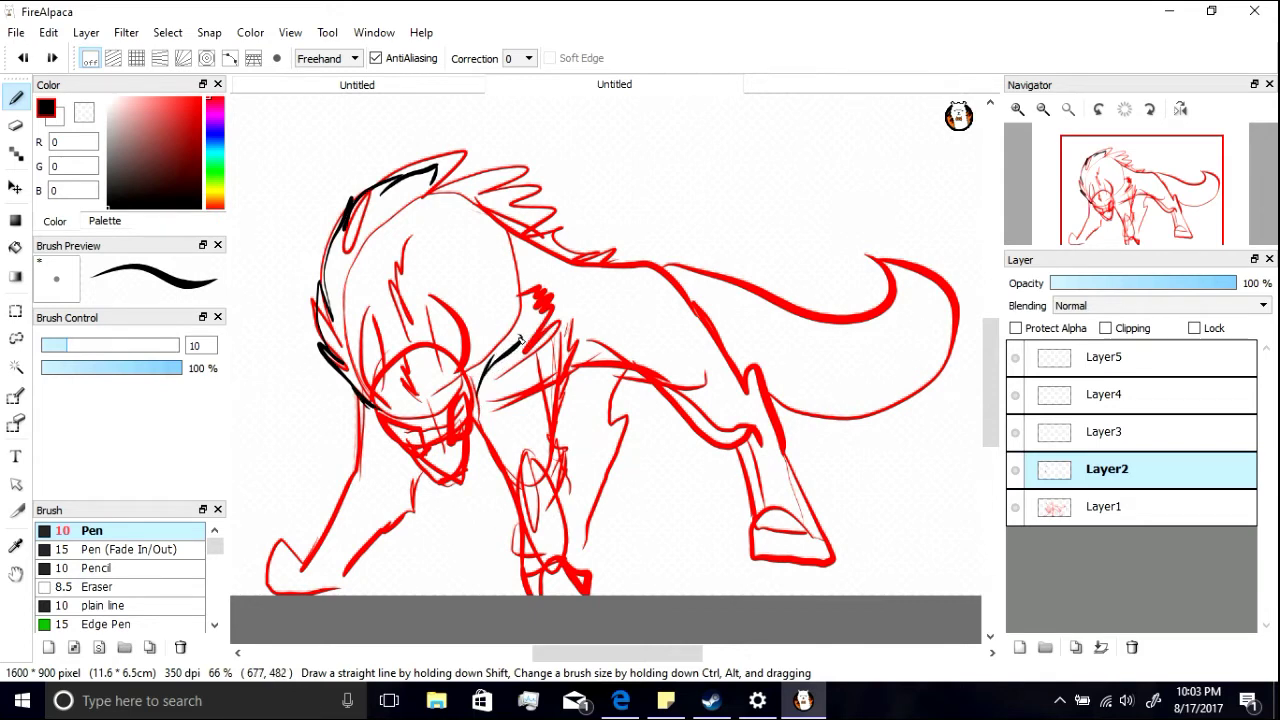
Step: Ink both sides of the middle front leg in black over the red sketch on Layer2, redoing the misdrawn strokes
drag(497, 455, 514, 485)
mouse_move(560, 328)
mouse_down()
mouse_move(555, 469)
mouse_move(564, 403)
mouse_move(571, 514)
mouse_up()
key(ctrl+z)
key(ctrl+z)
key(ctrl+z)
drag(563, 459, 571, 493)
mouse_move(506, 488)
mouse_down()
mouse_move(521, 526)
mouse_move(513, 508)
mouse_up()
drag(511, 501, 532, 565)
drag(571, 493, 573, 559)
Step: Ink both edges of the creature's outstretched front leg down to the paw
mouse_move(352, 388)
mouse_down()
mouse_move(334, 515)
mouse_move(302, 562)
mouse_up()
drag(424, 456, 416, 490)
drag(422, 486, 343, 584)
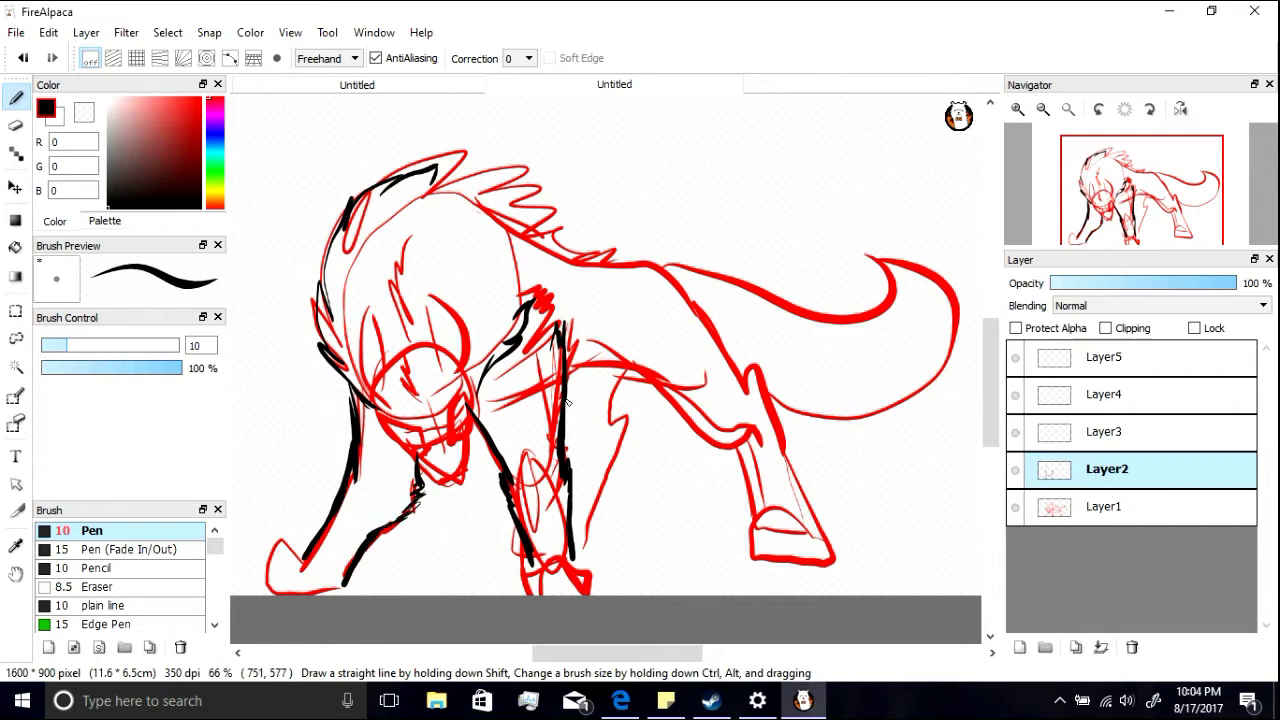
Step: Ink the front of the belly arch and the back line from the mane down over the rump
mouse_move(567, 392)
mouse_down()
mouse_move(604, 366)
mouse_move(634, 369)
mouse_up()
key(ctrl+z)
mouse_move(438, 180)
mouse_down()
mouse_move(526, 191)
mouse_move(489, 178)
mouse_move(538, 236)
mouse_move(692, 306)
mouse_move(745, 392)
mouse_up()
key(ctrl+z)
Step: Ink the near hind leg on Layer3, from the belly and thigh curve down the shin
click(1062, 441)
key(ctrl+z)
drag(600, 338, 750, 440)
mouse_move(745, 380)
mouse_down()
mouse_move(790, 466)
mouse_move(756, 527)
mouse_up()
mouse_move(791, 464)
mouse_down()
mouse_move(818, 529)
mouse_move(784, 536)
mouse_move(827, 565)
mouse_up()
key(ctrl+z)
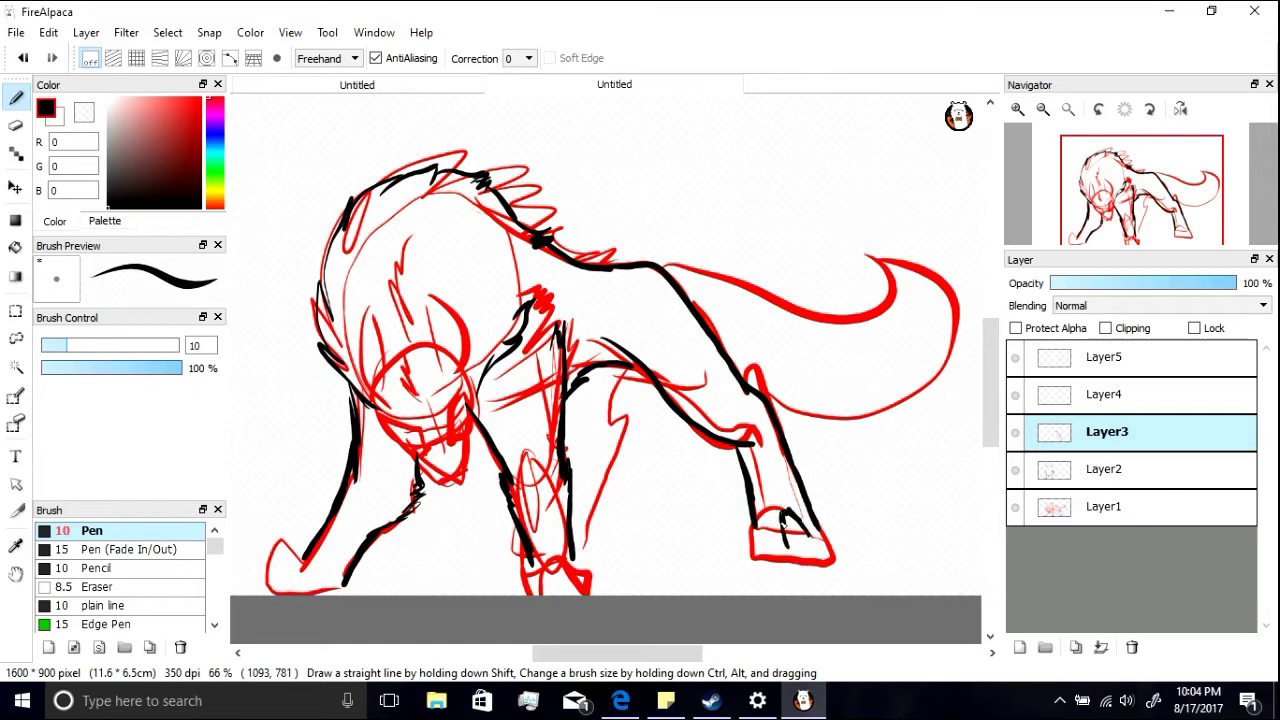
Step: Ink the toes and sole of the near hind paw on Layer3
drag(760, 532, 786, 512)
drag(754, 512, 746, 550)
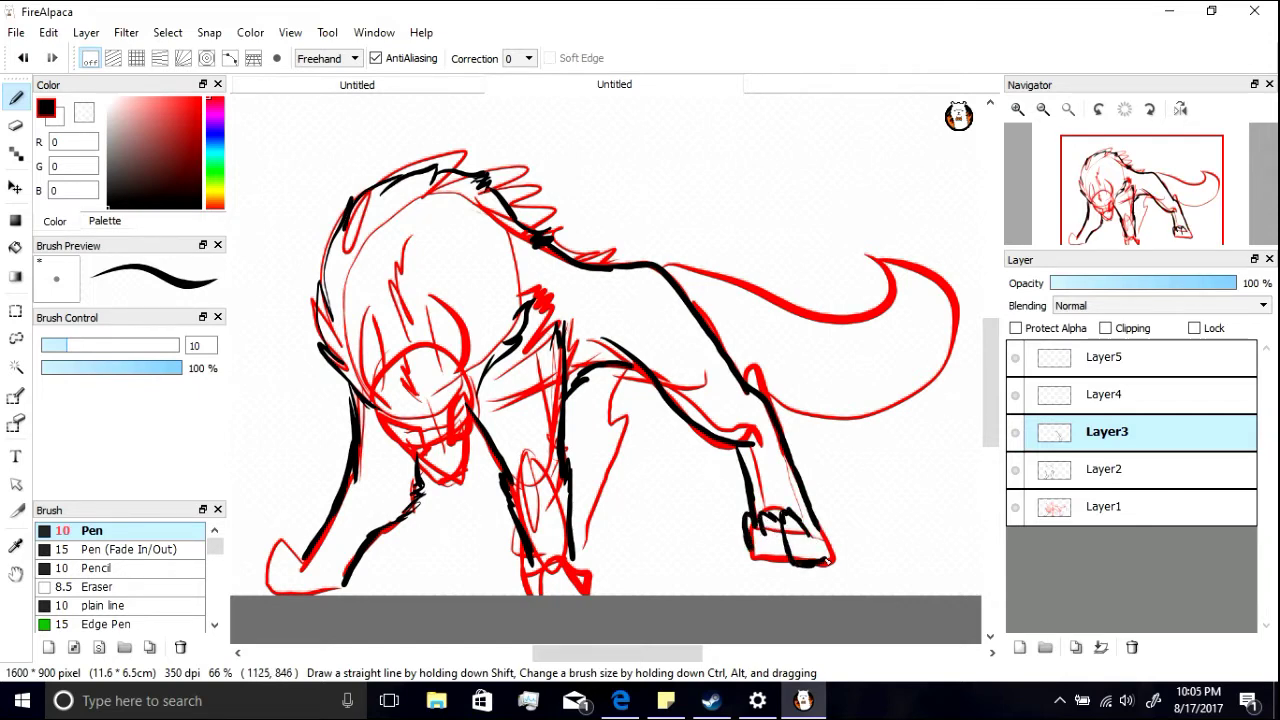
drag(748, 550, 774, 565)
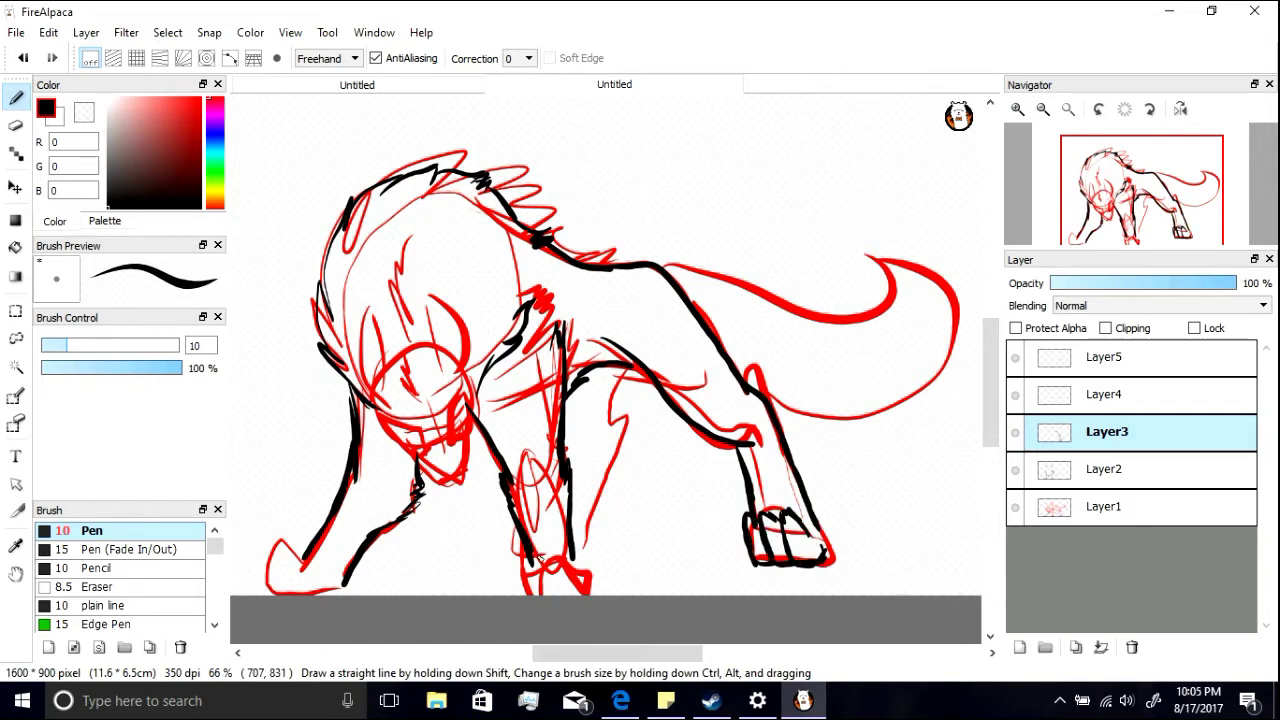
Step: Ink the toes of the middle front paw and the outstretched front paw on Layer3
drag(565, 573, 572, 586)
drag(569, 560, 588, 596)
drag(536, 564, 526, 597)
drag(542, 575, 540, 598)
drag(570, 581, 571, 604)
drag(284, 546, 302, 566)
mouse_move(288, 556)
mouse_down()
mouse_move(306, 572)
mouse_move(280, 574)
mouse_up()
drag(286, 560, 276, 594)
Step: Erase the excess scribbles where the outstretched front paw meets the leg on Layer3
key(e)
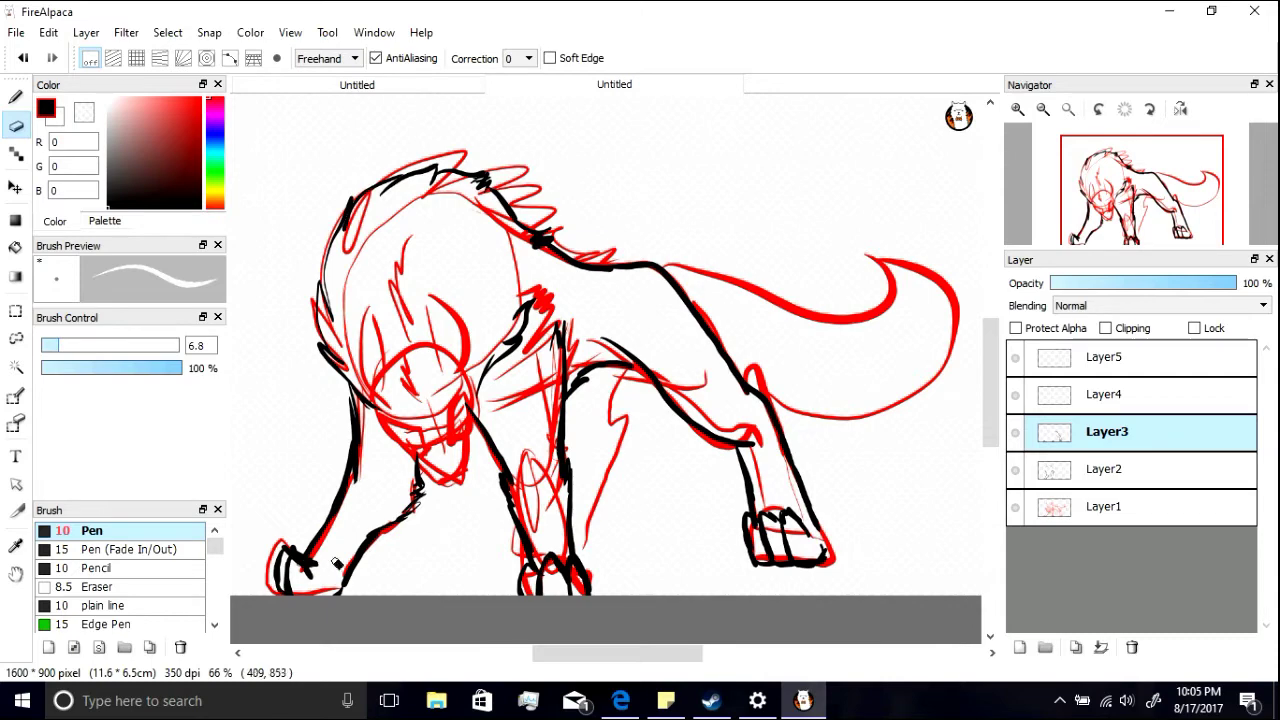
click(1019, 110)
click(1019, 110)
click(1077, 236)
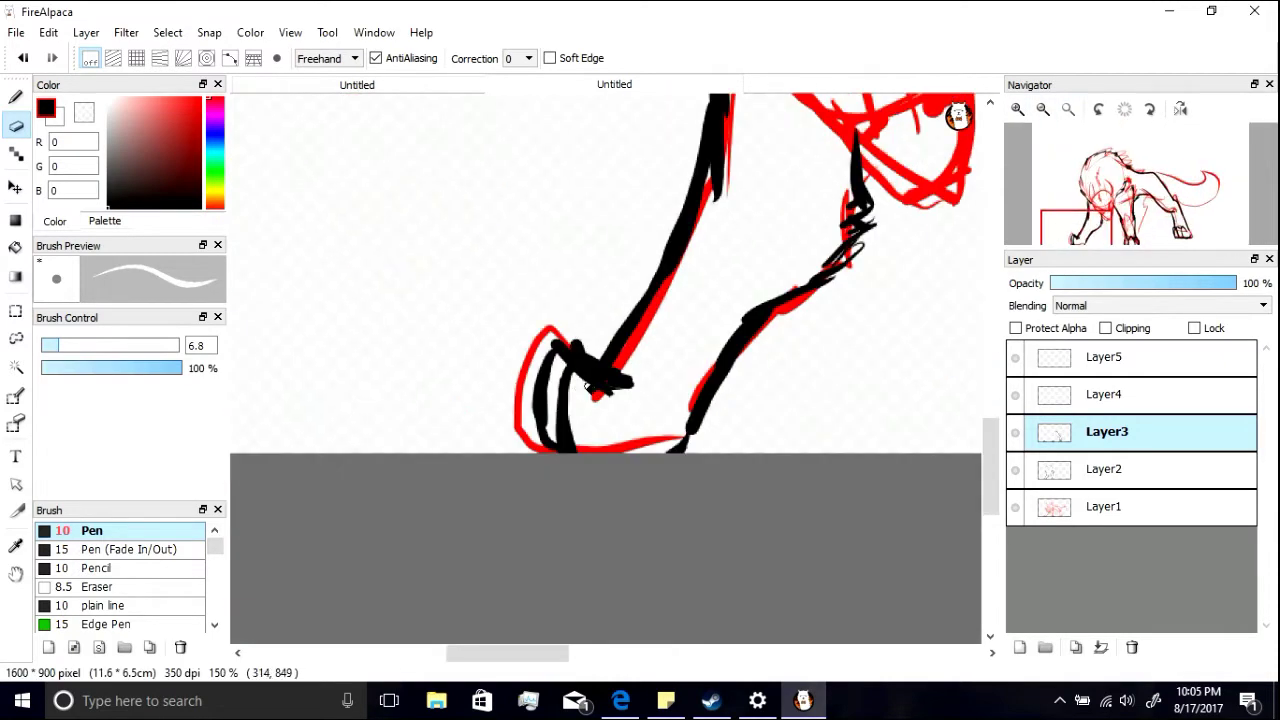
mouse_move(574, 371)
mouse_down()
mouse_move(618, 397)
mouse_move(639, 388)
mouse_move(624, 424)
mouse_move(600, 421)
mouse_move(583, 377)
mouse_move(638, 386)
mouse_up()
key(ctrl+z)
Step: Erase the scribbled elbow section of the outstretched front leg, checking both Layer2 and Layer3
key(b)
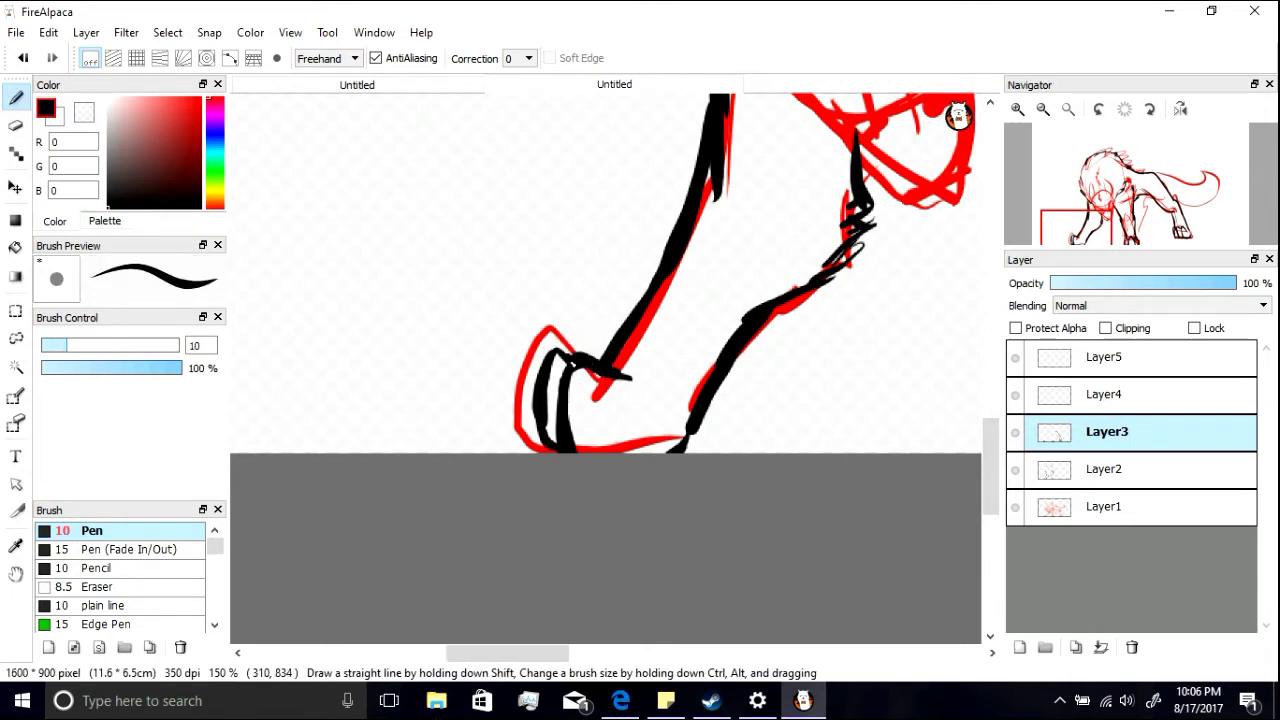
drag(861, 247, 843, 262)
drag(550, 653, 580, 653)
drag(991, 451, 991, 419)
drag(521, 182, 540, 228)
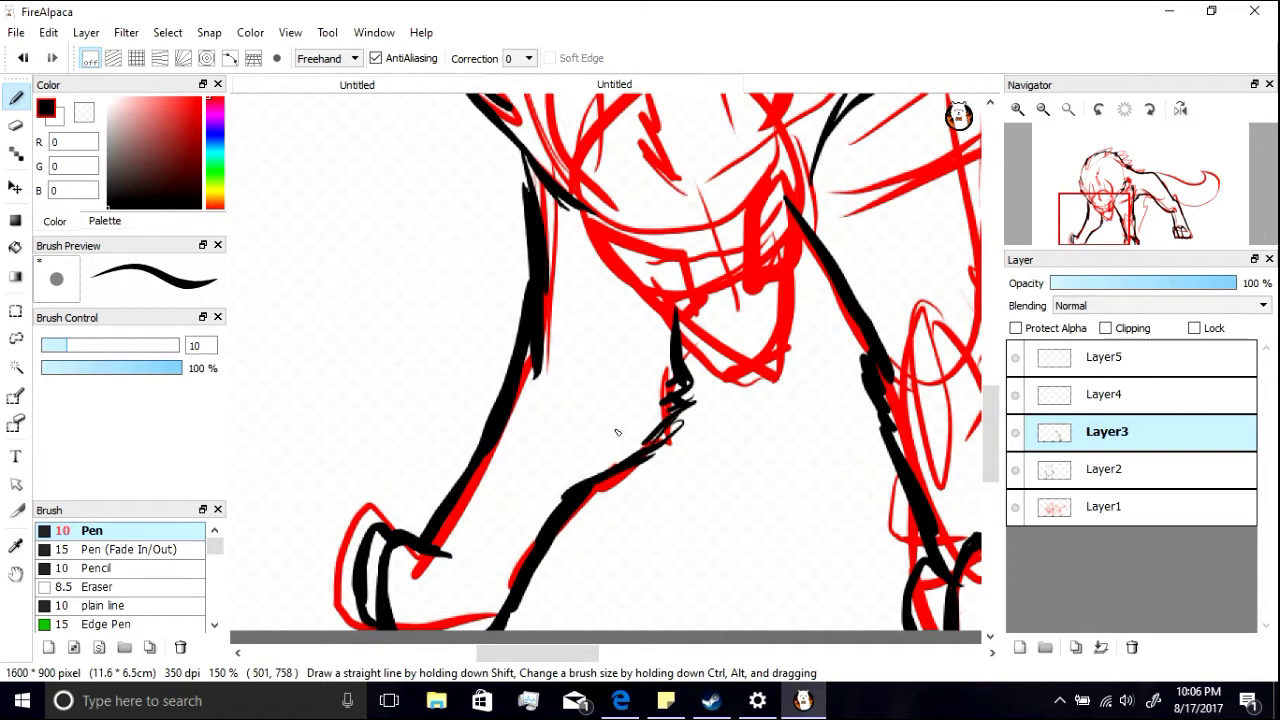
key(e)
click(1040, 469)
mouse_move(600, 488)
mouse_down()
mouse_move(568, 482)
mouse_move(663, 457)
mouse_move(706, 420)
mouse_up()
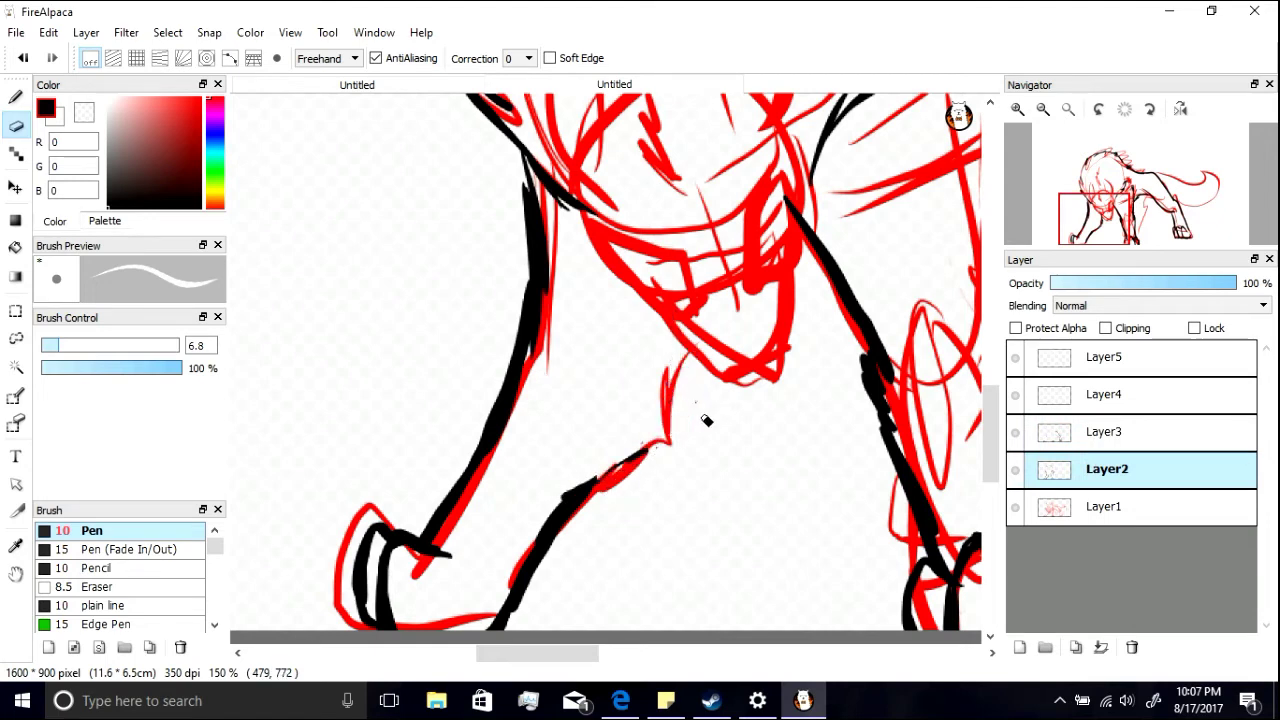
click(1075, 438)
mouse_move(632, 456)
mouse_down()
mouse_move(600, 480)
mouse_move(668, 418)
mouse_up()
Step: Redraw the inner elbow line of the outstretched front leg on Layer2 and extend it up into the muzzle area
key(b)
click(1028, 469)
drag(669, 264, 684, 398)
key(ctrl+z)
drag(672, 376, 689, 335)
drag(685, 254, 687, 384)
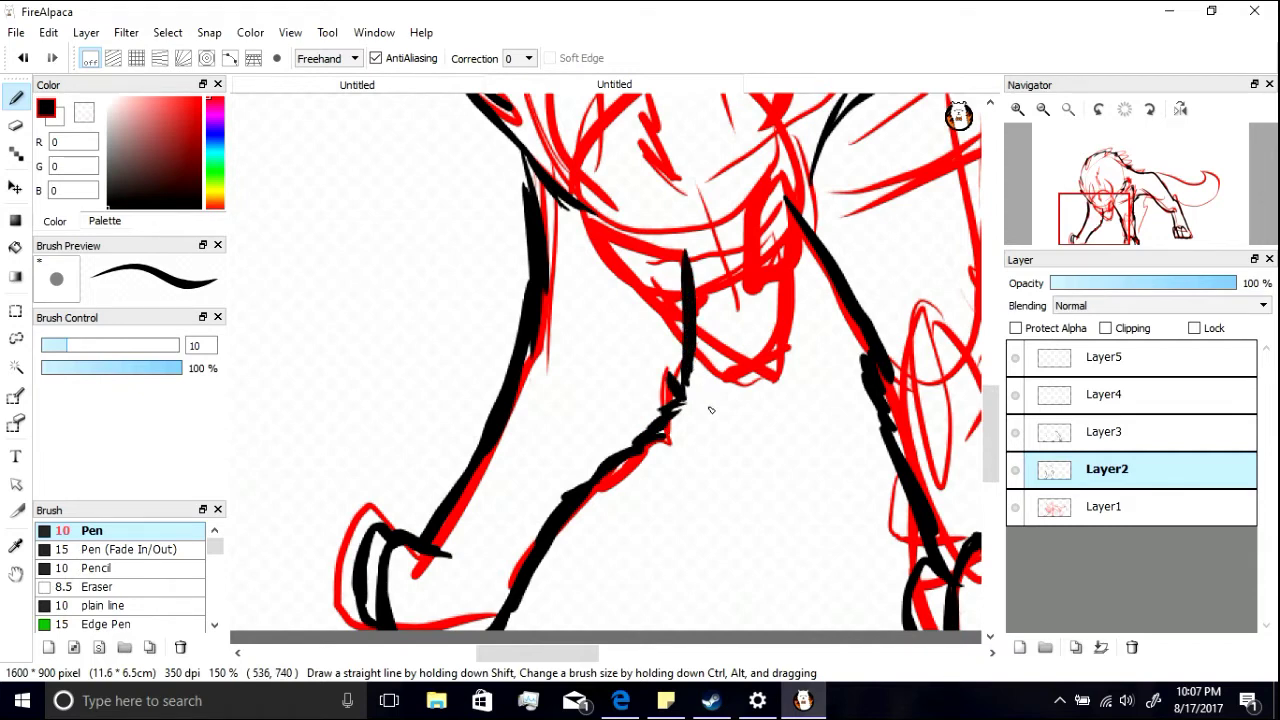
Step: Trim the rough lower edge of the outstretched front leg on Layer2 and the middle paw's toe lines on Layer3
key(e)
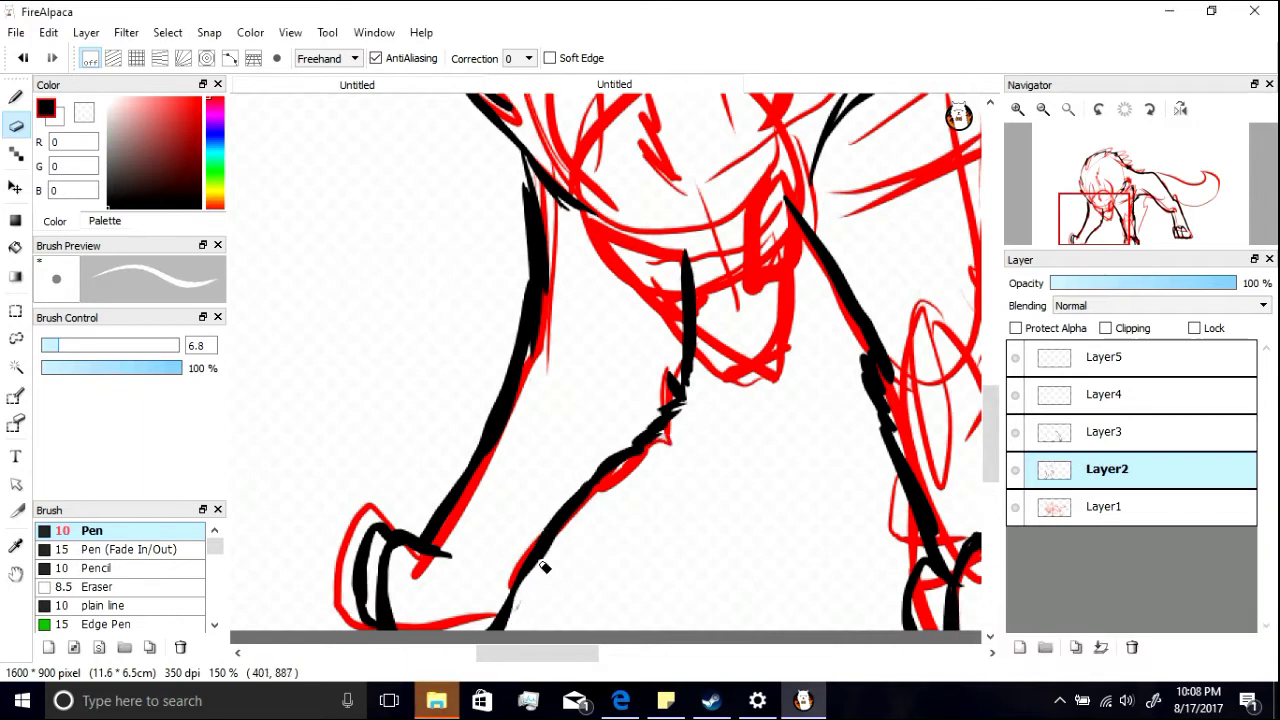
key(b)
drag(568, 653, 631, 660)
key(e)
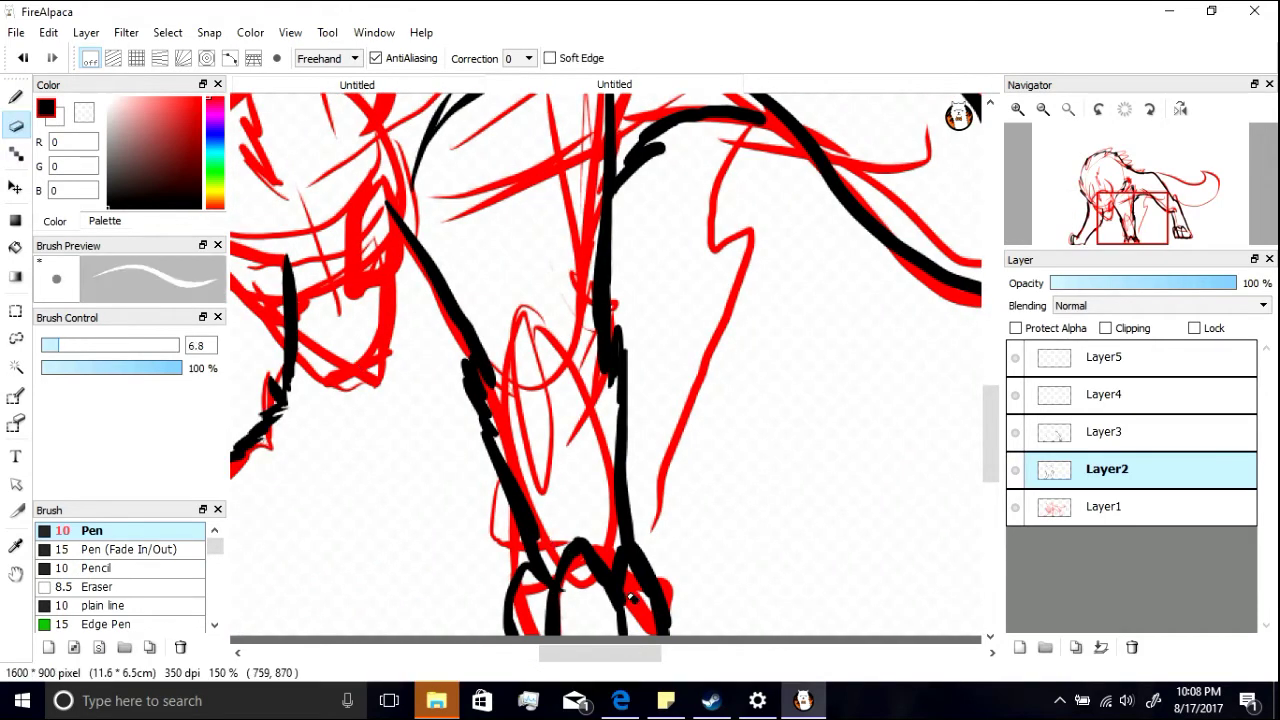
click(1080, 440)
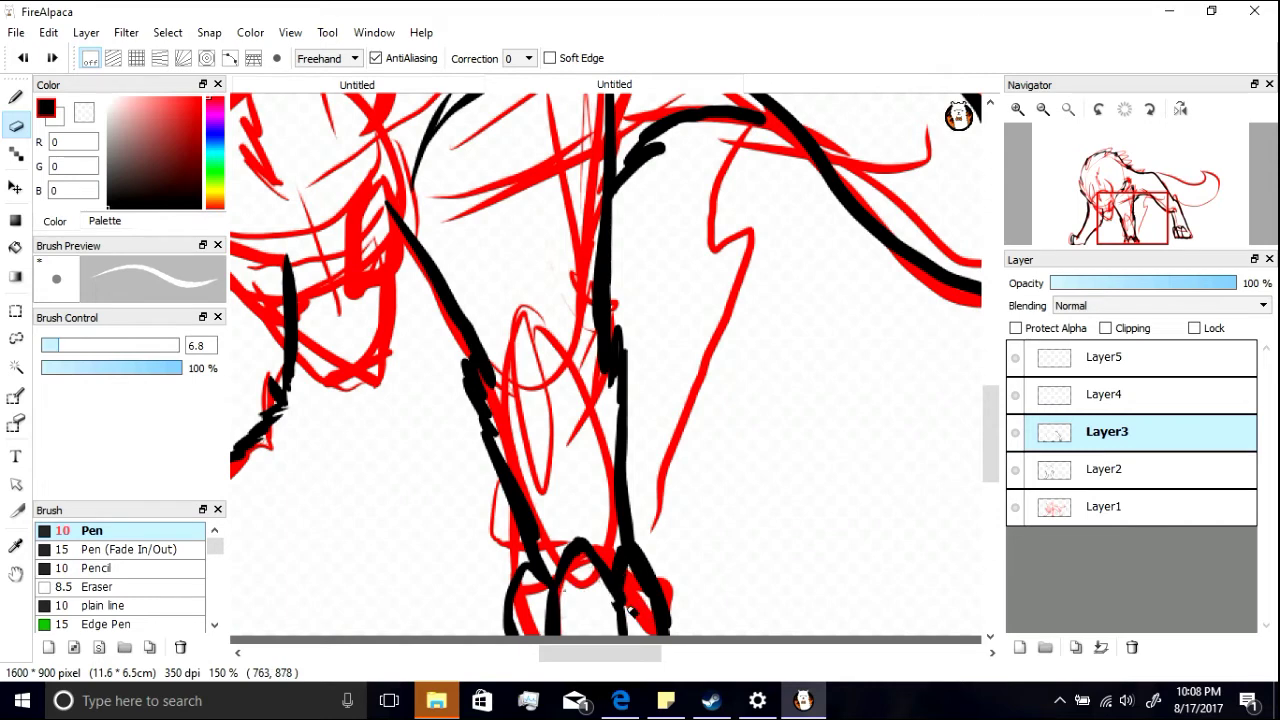
key(b)
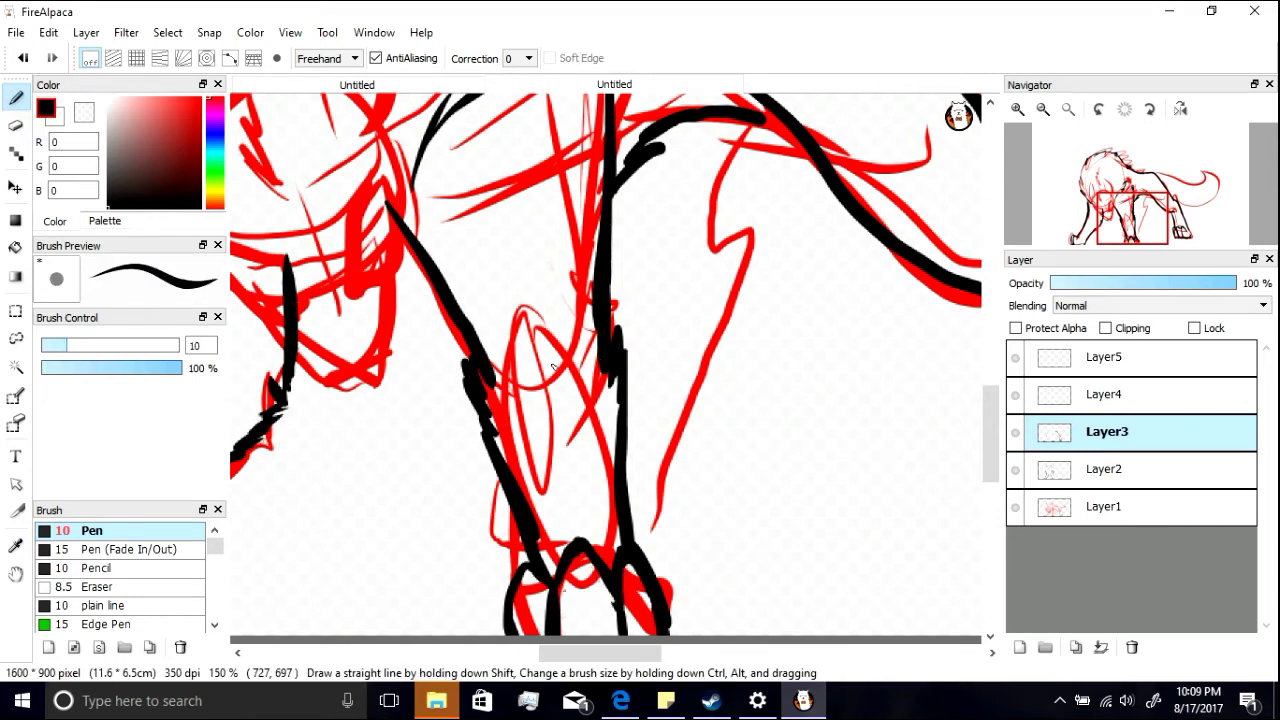
Step: Touch up the near hind paw's outline with the pen and eraser on Layer3
drag(592, 657, 675, 659)
drag(740, 545, 726, 479)
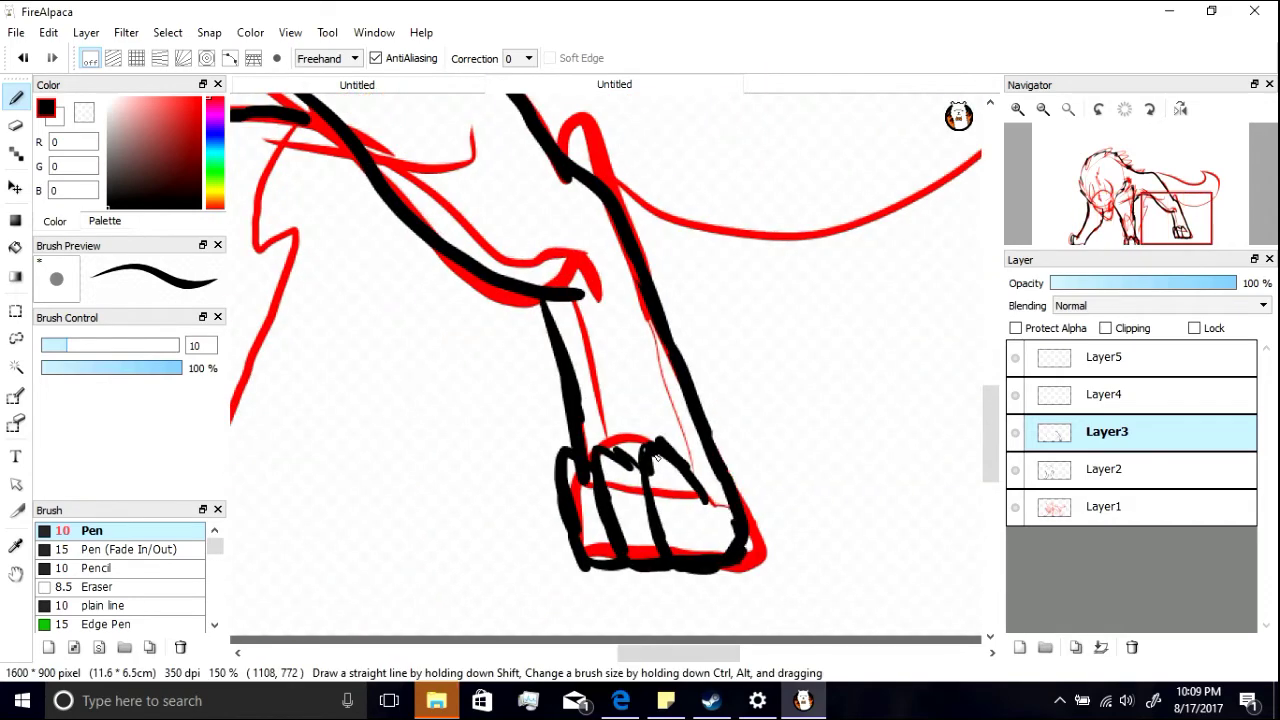
key(e)
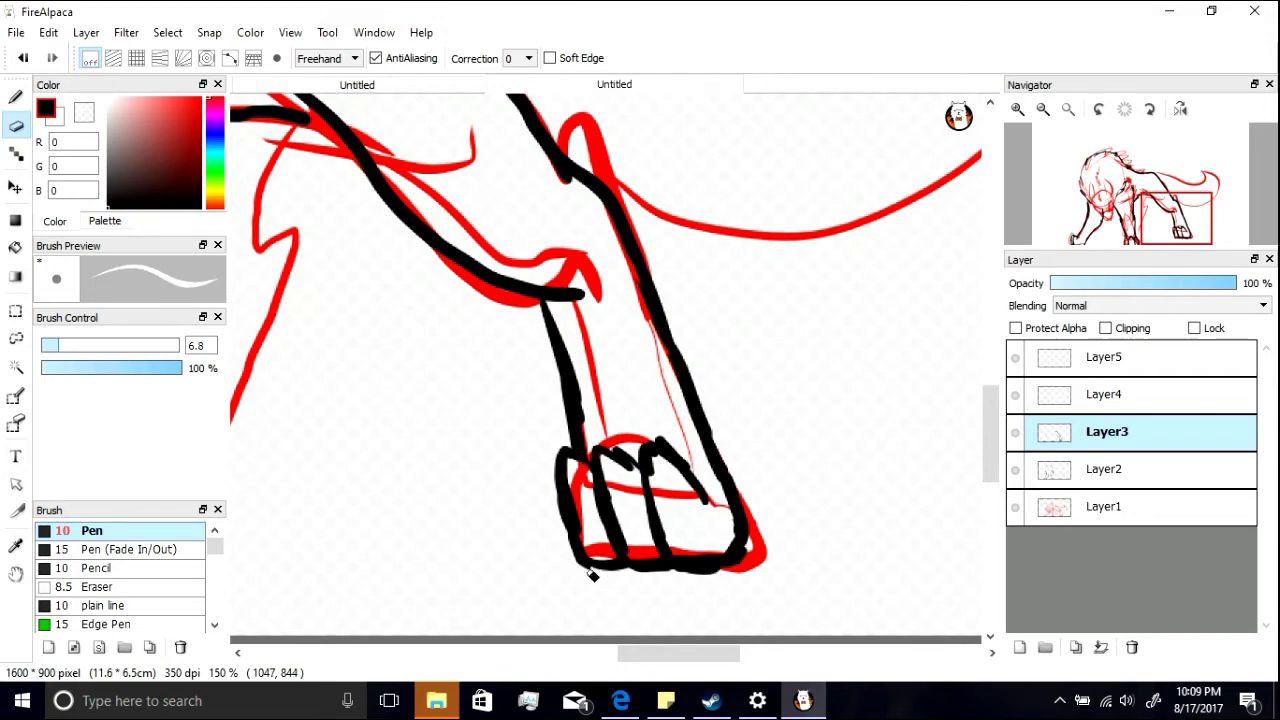
key(b)
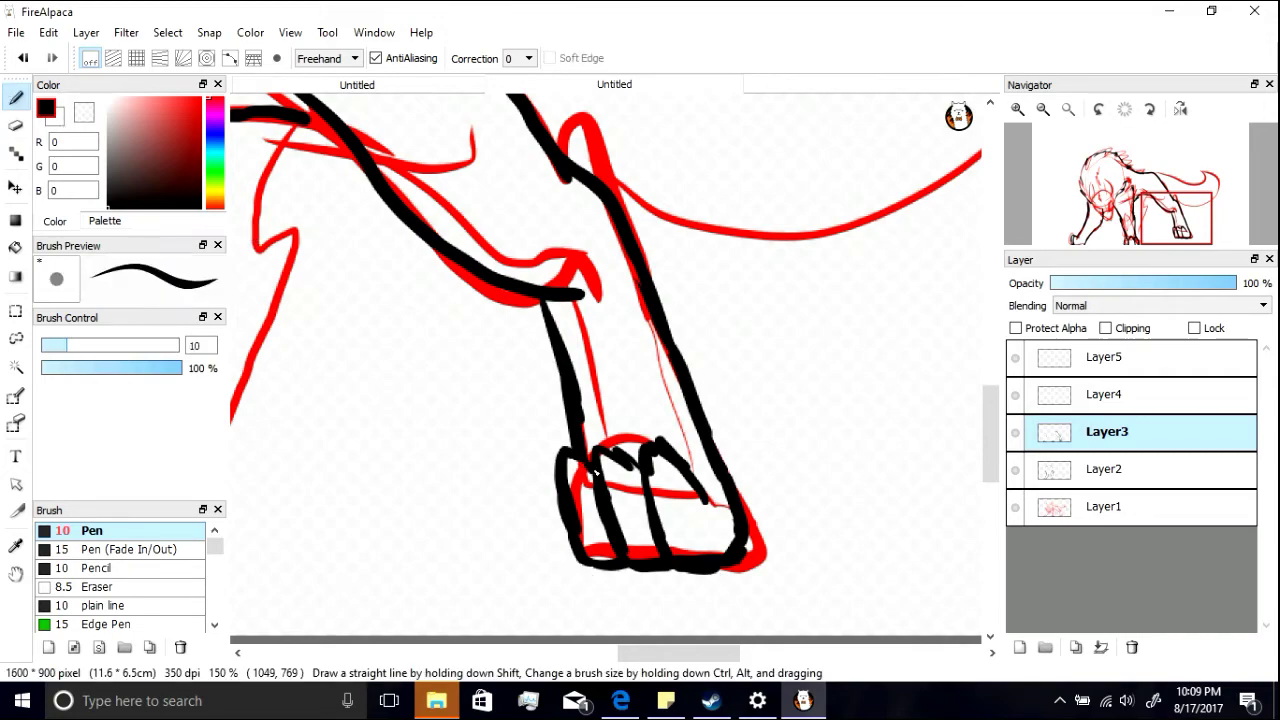
drag(991, 427, 987, 361)
drag(723, 655, 650, 655)
drag(766, 487, 710, 584)
drag(656, 654, 684, 656)
drag(990, 370, 990, 427)
key(ctrl+z)
click(1016, 470)
click(1016, 470)
click(1074, 470)
drag(654, 655, 626, 655)
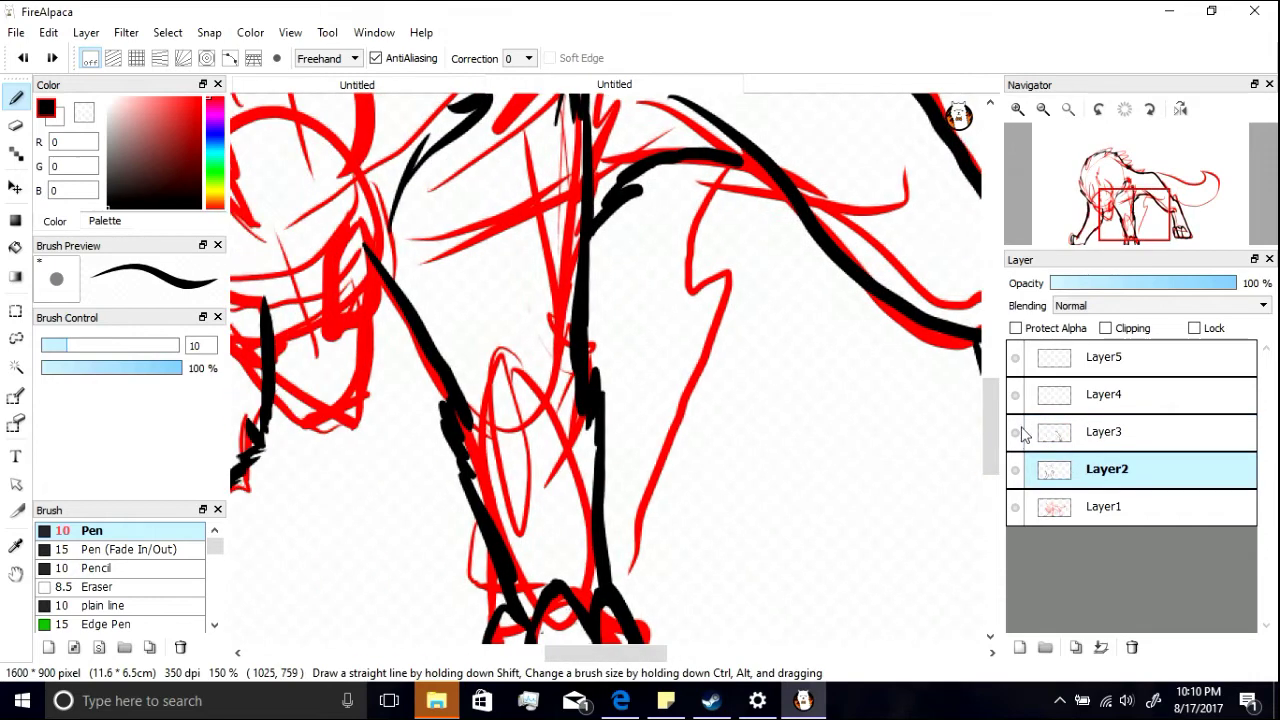
click(1075, 436)
key(ctrl+minus)
mouse_move(705, 228)
mouse_down()
mouse_move(668, 266)
mouse_move(610, 388)
mouse_up()
mouse_move(497, 393)
mouse_down()
mouse_move(442, 466)
mouse_move(455, 500)
mouse_move(446, 450)
mouse_up()
key(ctrl+z)
mouse_move(445, 455)
mouse_down()
mouse_move(449, 503)
mouse_move(447, 458)
mouse_move(409, 488)
mouse_move(453, 490)
mouse_up()
key(ctrl+z)
key(ctrl+z)
Step: Ink the far hind leg behind the middle front leg on Layer3 and add an elbow tuft to the front leg
key(ctrl+minus)
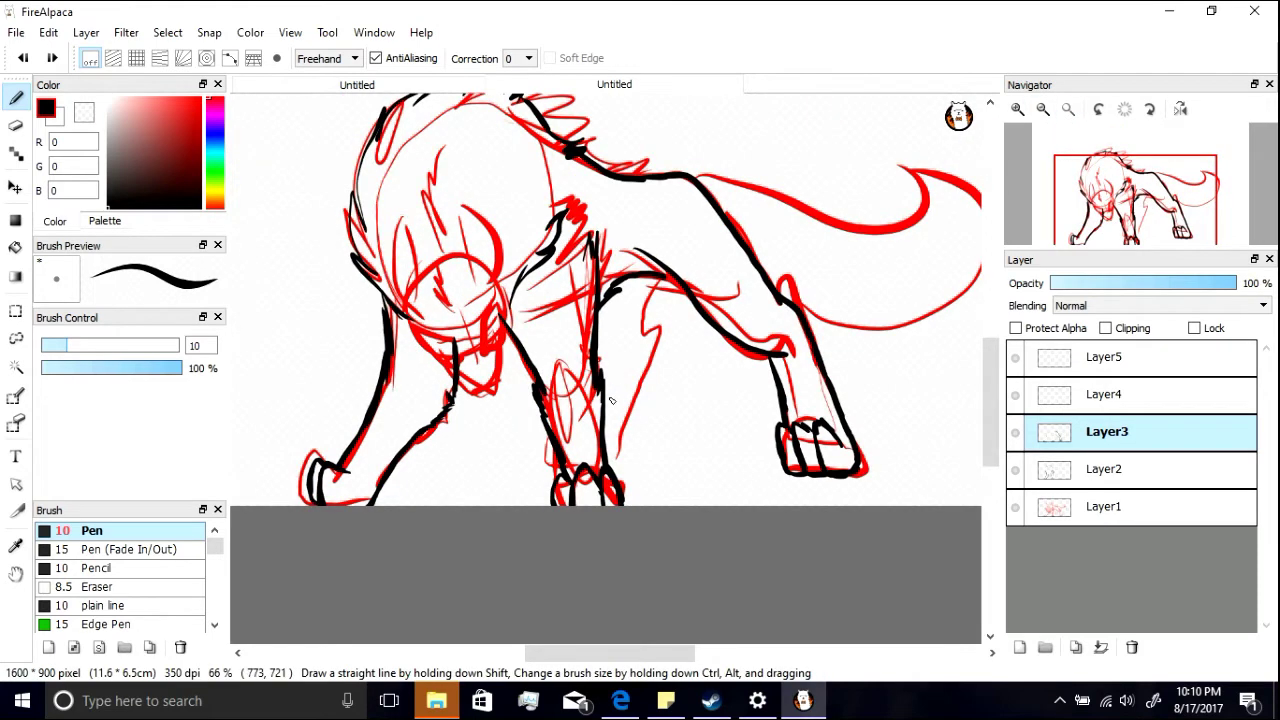
drag(660, 283, 619, 440)
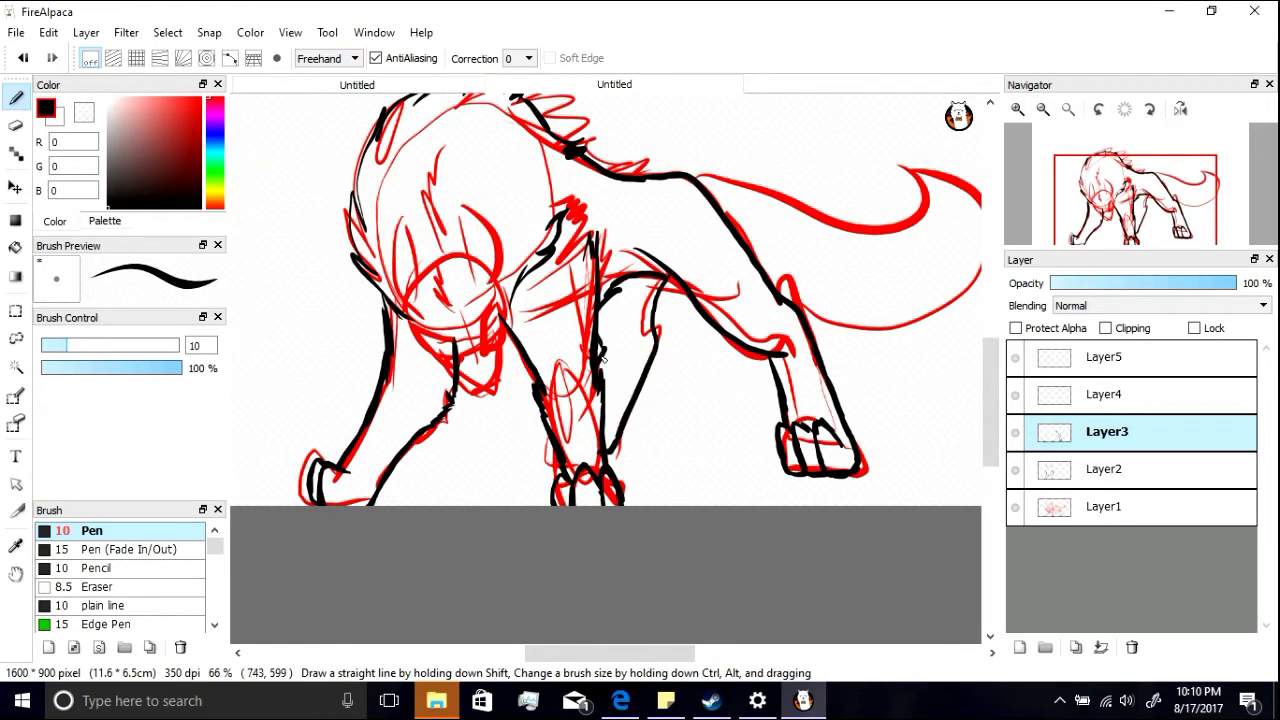
click(1018, 108)
click(1018, 108)
click(1043, 108)
click(1048, 113)
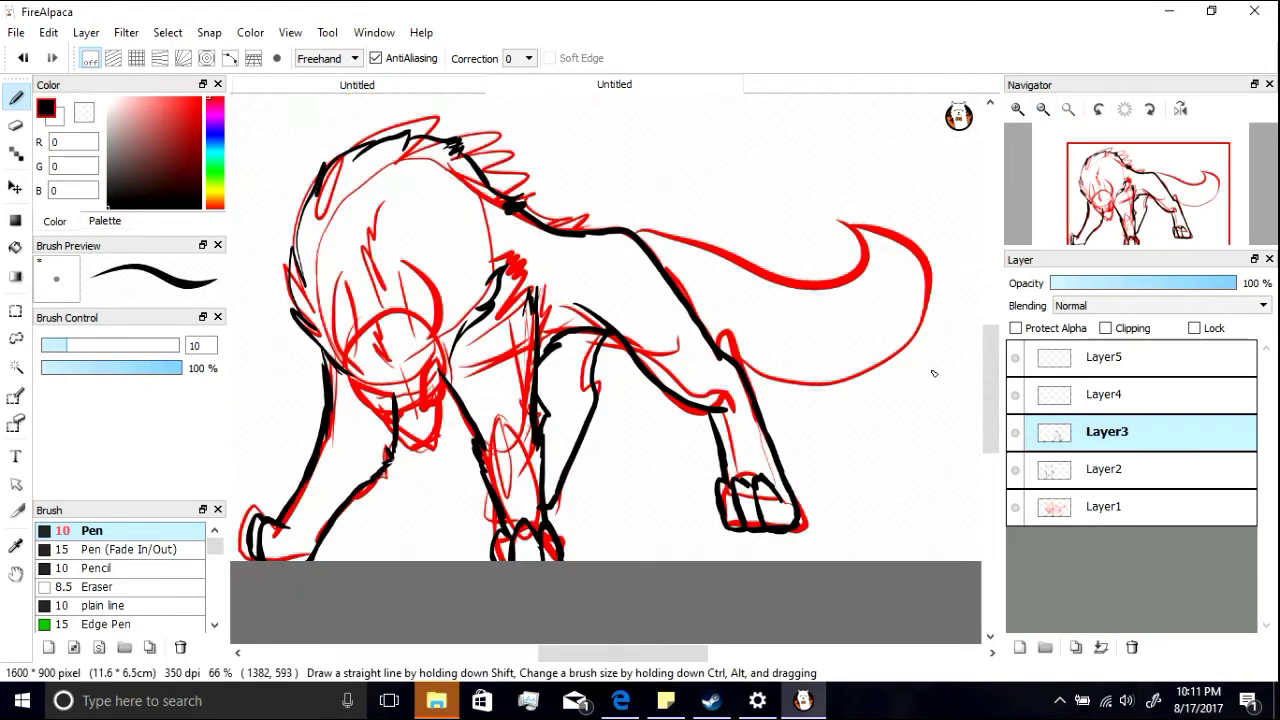
Step: Ink the curled tail on Layer2, with a smooth upper line and a furry outer edge ending in a pointed tip
click(1016, 469)
click(1016, 469)
click(1100, 469)
mouse_move(640, 234)
mouse_down()
mouse_move(845, 240)
mouse_move(835, 237)
mouse_up()
mouse_move(698, 312)
mouse_down()
mouse_move(884, 376)
mouse_move(752, 352)
mouse_up()
key(ctrl+z)
mouse_move(752, 347)
mouse_down()
mouse_move(818, 364)
mouse_move(922, 350)
mouse_up()
mouse_move(922, 338)
mouse_down()
mouse_move(858, 219)
mouse_move(821, 241)
mouse_up()
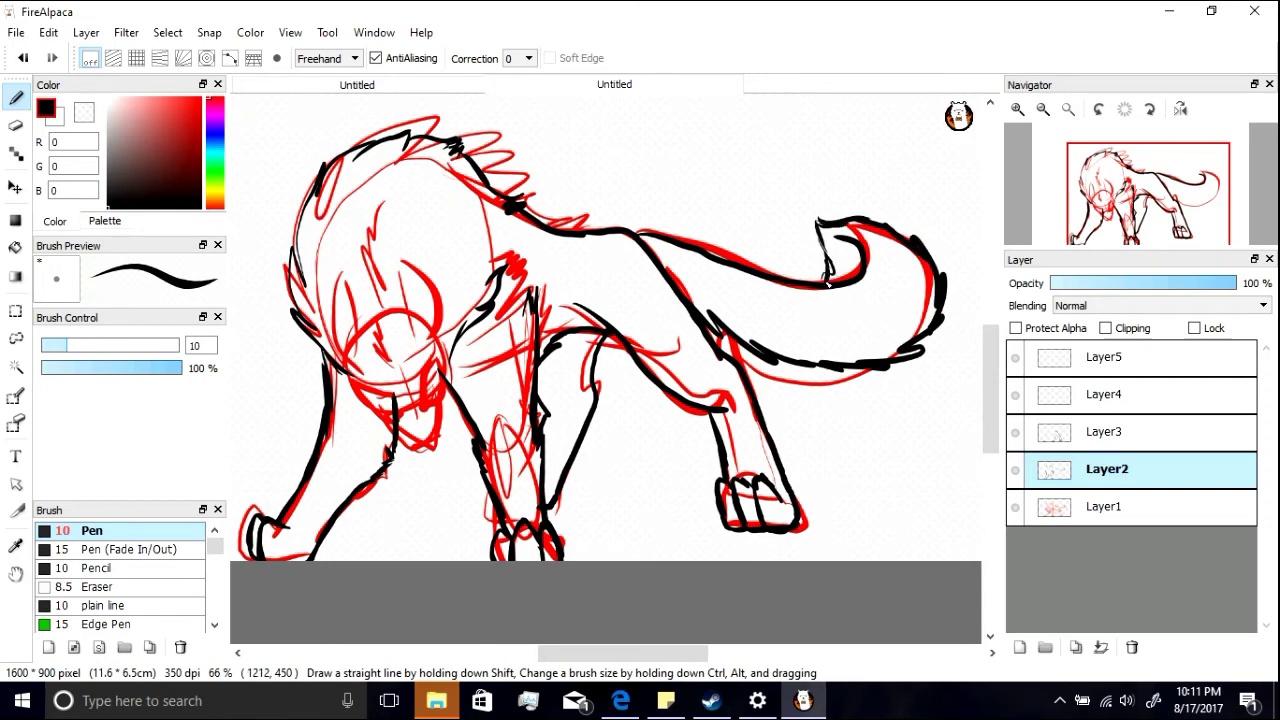
Step: Clean up the inner edge of the tail tip with the eraser and touch up the tail's outer tufts
scroll(843, 287, up, 4)
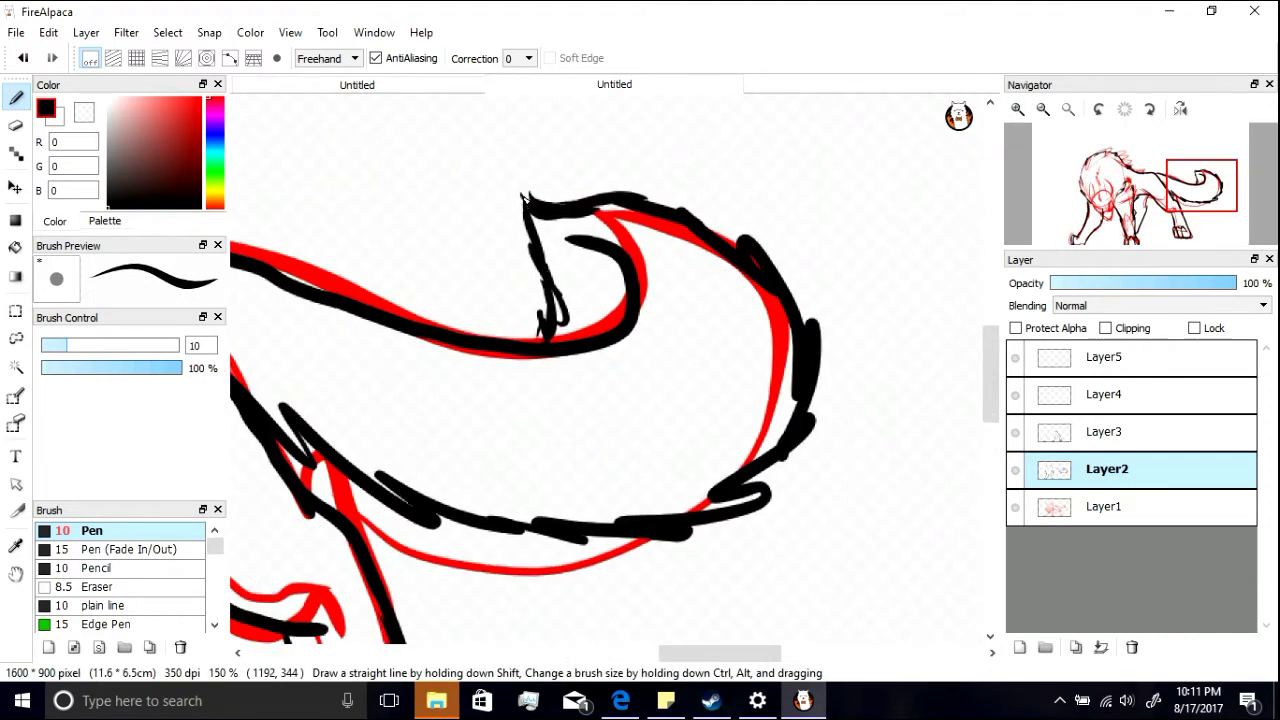
key(e)
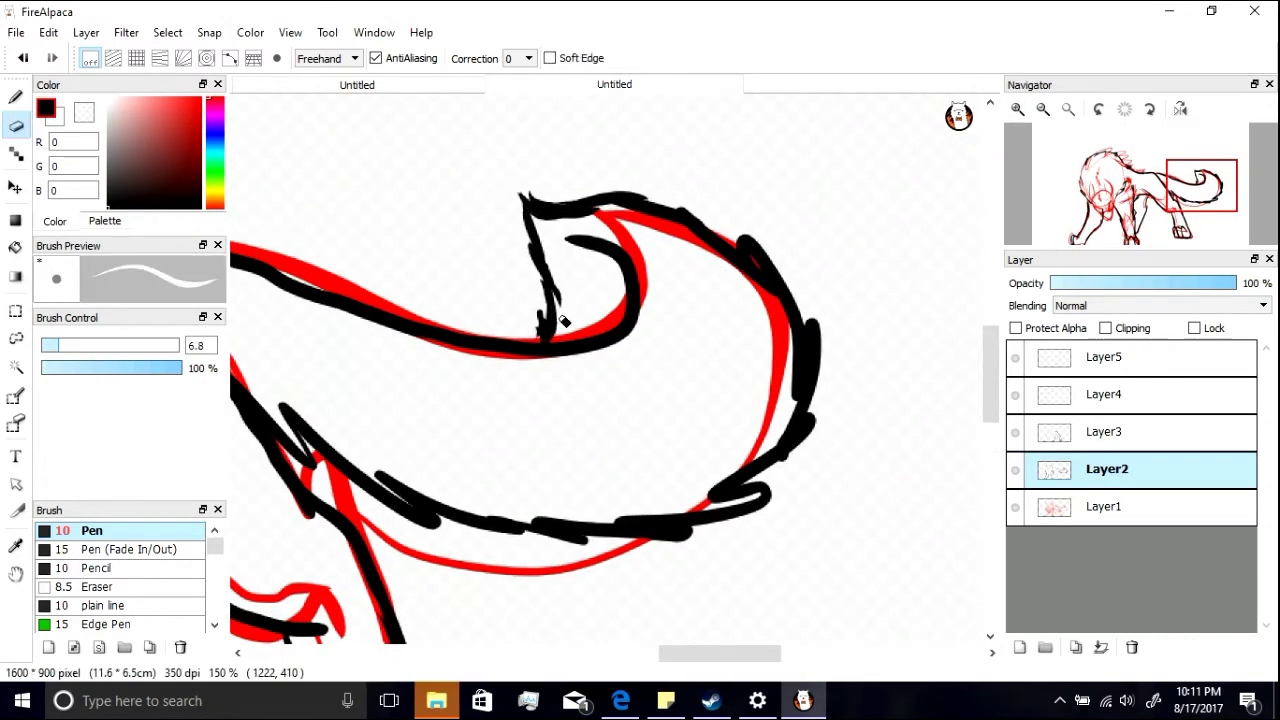
key(b)
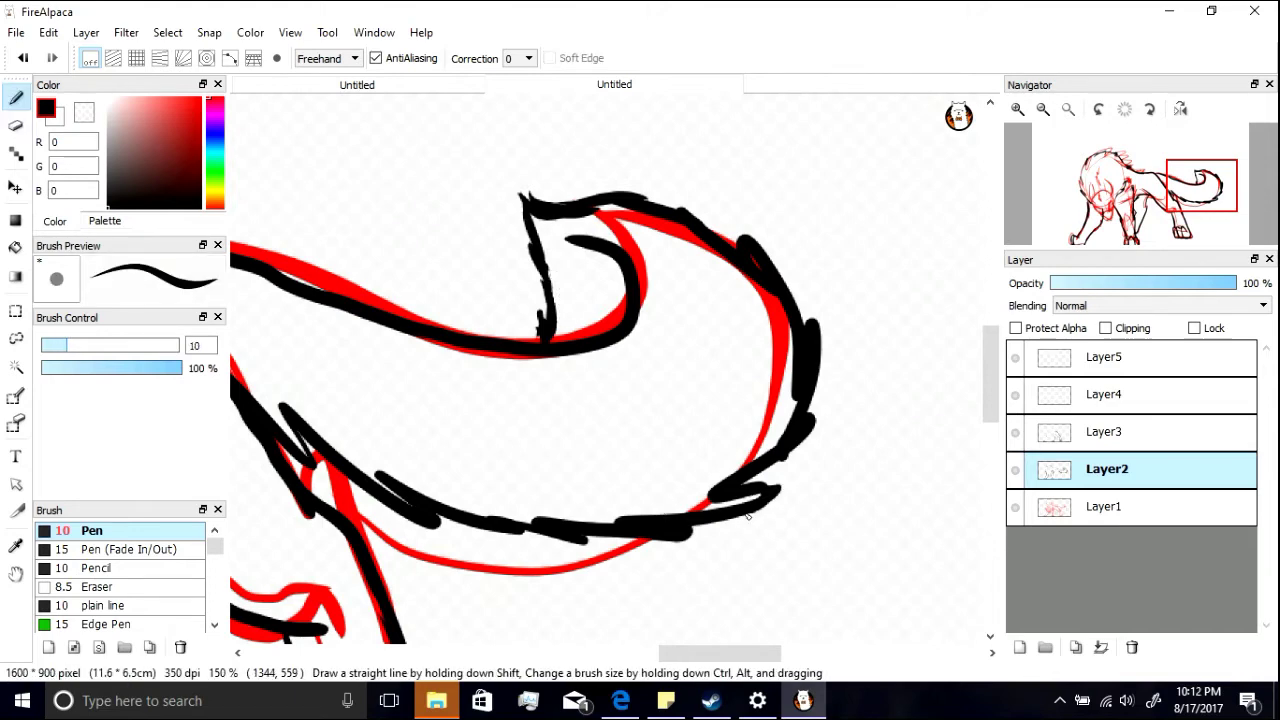
Step: Enlarge the eraser to 39 and erase the tail's furry outer edge from the underside around to the tip
drag(716, 654, 682, 654)
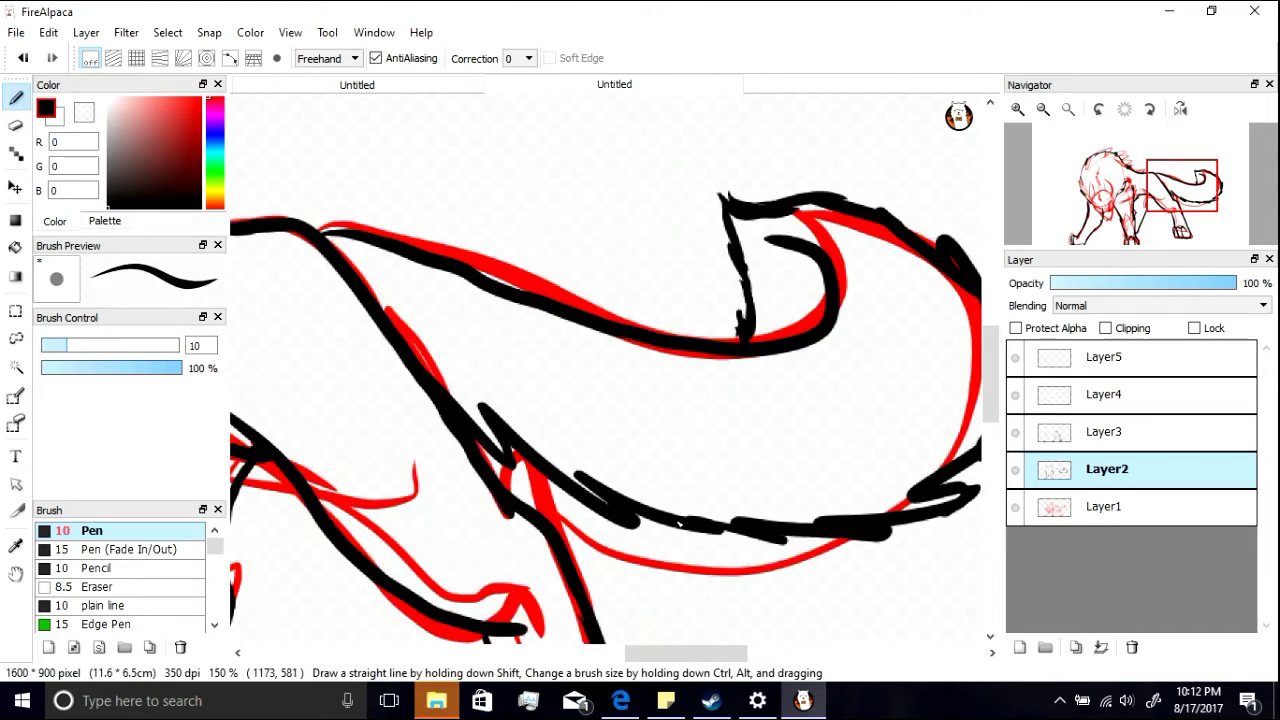
scroll(705, 527, left, 1)
scroll(705, 527, right, 3)
key(e)
drag(590, 530, 606, 527)
drag(106, 349, 130, 346)
mouse_move(620, 530)
mouse_down()
mouse_move(826, 460)
mouse_move(700, 195)
mouse_up()
click(20, 101)
drag(464, 476, 624, 540)
key(ctrl+z)
key(ctrl+z)
mouse_move(466, 477)
mouse_down()
mouse_move(733, 523)
mouse_move(628, 548)
mouse_move(826, 434)
mouse_up()
key(ctrl+z)
key(ctrl+z)
Step: Redraw the tail's outer edge with longer, cleaner fur tufts from the underside around to the tip
mouse_move(464, 472)
mouse_down()
mouse_move(590, 527)
mouse_move(750, 557)
mouse_up()
mouse_move(795, 495)
mouse_down()
mouse_move(905, 370)
mouse_move(690, 185)
mouse_up()
key(e)
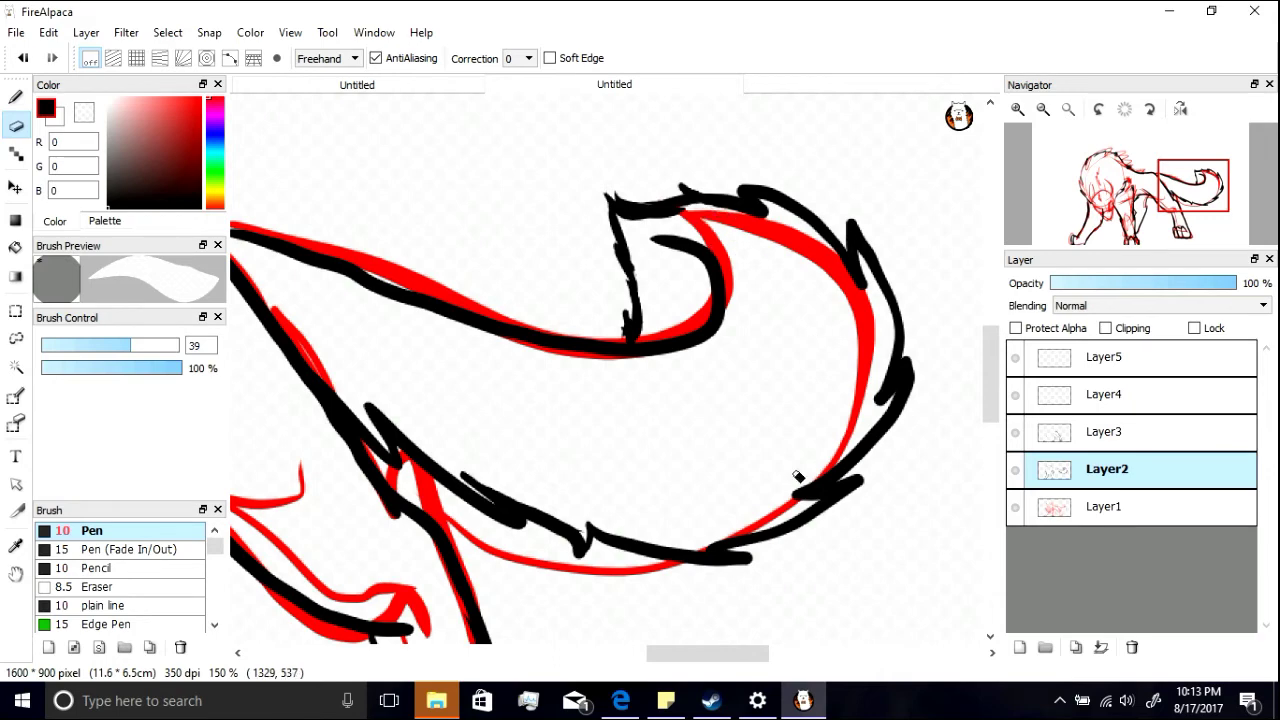
key(b)
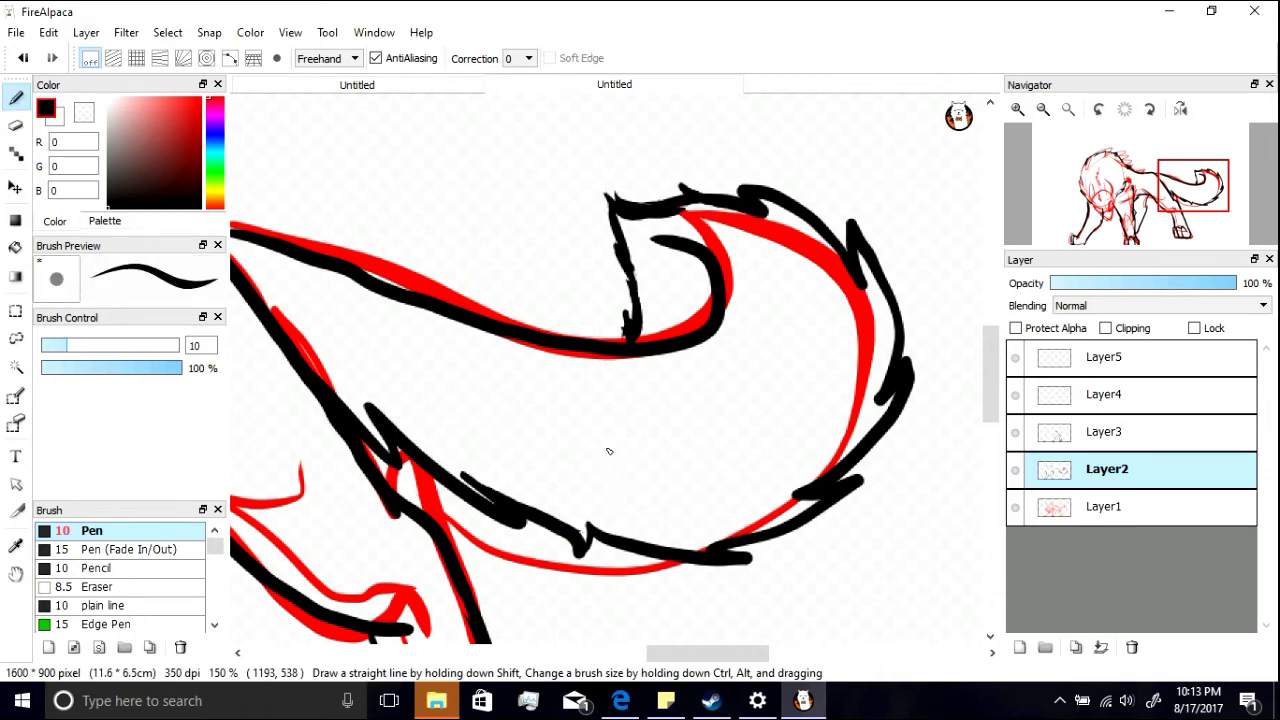
Step: Ink the creature's muzzle and the cheek nearest its body on Layer4, redoing the misdrawn strokes
drag(694, 656, 569, 656)
click(1060, 394)
scroll(626, 452, down, 3)
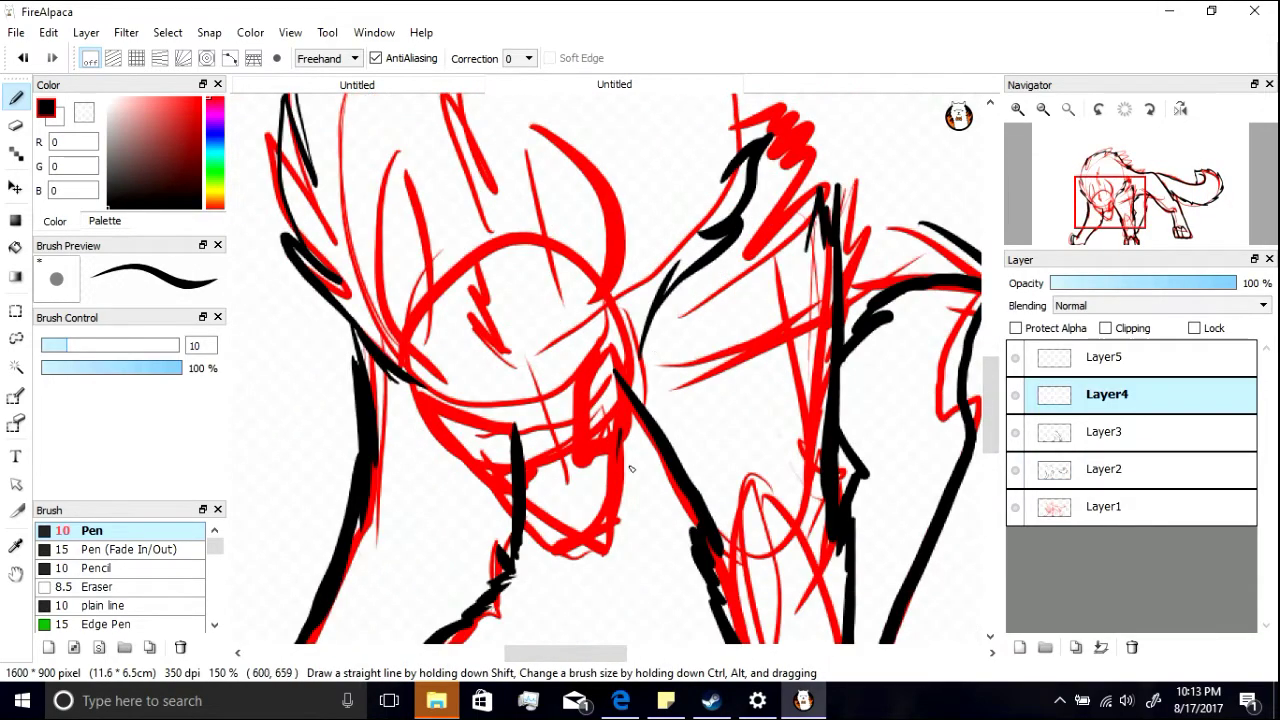
mouse_move(629, 432)
mouse_down()
mouse_move(624, 489)
mouse_move(545, 547)
mouse_move(618, 517)
mouse_up()
key(ctrl+z)
key(ctrl+z)
mouse_move(553, 556)
mouse_down()
mouse_move(600, 542)
mouse_move(560, 507)
mouse_move(597, 501)
mouse_move(646, 410)
mouse_move(660, 320)
mouse_move(634, 255)
mouse_up()
mouse_move(500, 466)
mouse_down()
mouse_move(532, 545)
mouse_move(432, 406)
mouse_move(422, 352)
mouse_up()
key(ctrl+z)
Step: Ink the remaining cheek line and both pointed ears with furry inner edges on Layer4
mouse_move(508, 494)
mouse_down()
mouse_move(418, 388)
mouse_move(405, 148)
mouse_up()
drag(461, 284, 408, 137)
mouse_move(628, 283)
mouse_down()
mouse_move(627, 208)
mouse_move(566, 96)
mouse_up()
key(ctrl+z)
mouse_move(625, 271)
mouse_down()
mouse_move(604, 180)
mouse_move(546, 109)
mouse_up()
mouse_move(563, 256)
mouse_down()
mouse_move(537, 131)
mouse_move(534, 150)
mouse_up()
Step: Erase the leg lines crossing the muzzle on Layer2, and the cheek, muzzle and nose lines on Layer4
key(e)
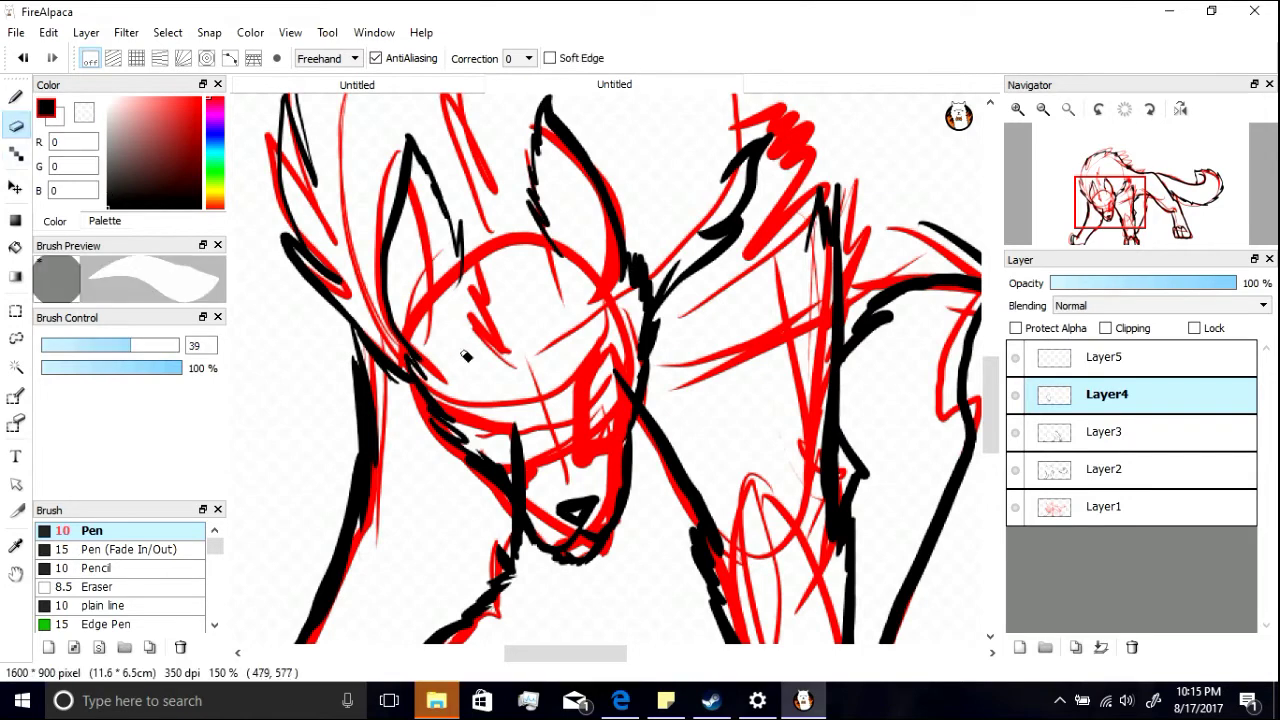
click(1035, 473)
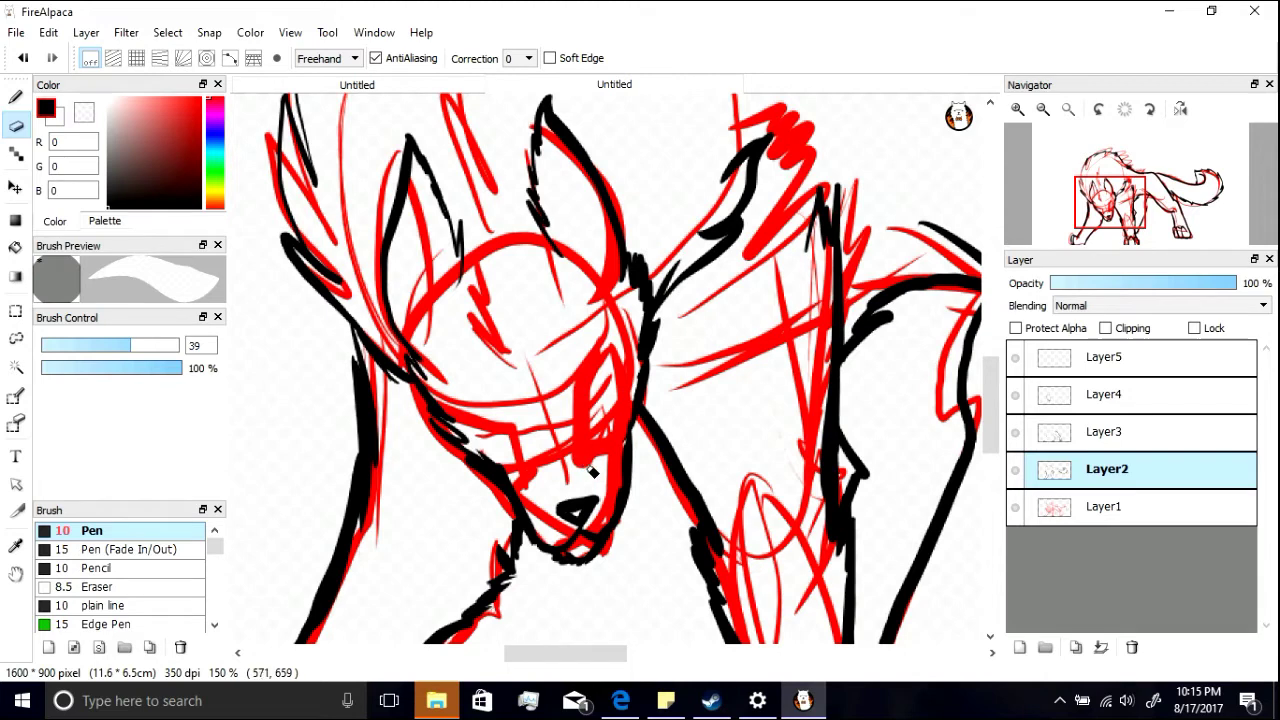
click(1090, 411)
mouse_move(445, 418)
mouse_down()
mouse_move(582, 556)
mouse_move(545, 105)
mouse_up()
key(ctrl+z)
drag(643, 240, 577, 507)
mouse_move(436, 426)
mouse_down()
mouse_move(410, 362)
mouse_move(490, 481)
mouse_up()
Step: Redraw both cheeks and the muzzle outline down to the chin with the pen on Layer4
click(16, 97)
drag(620, 236, 629, 457)
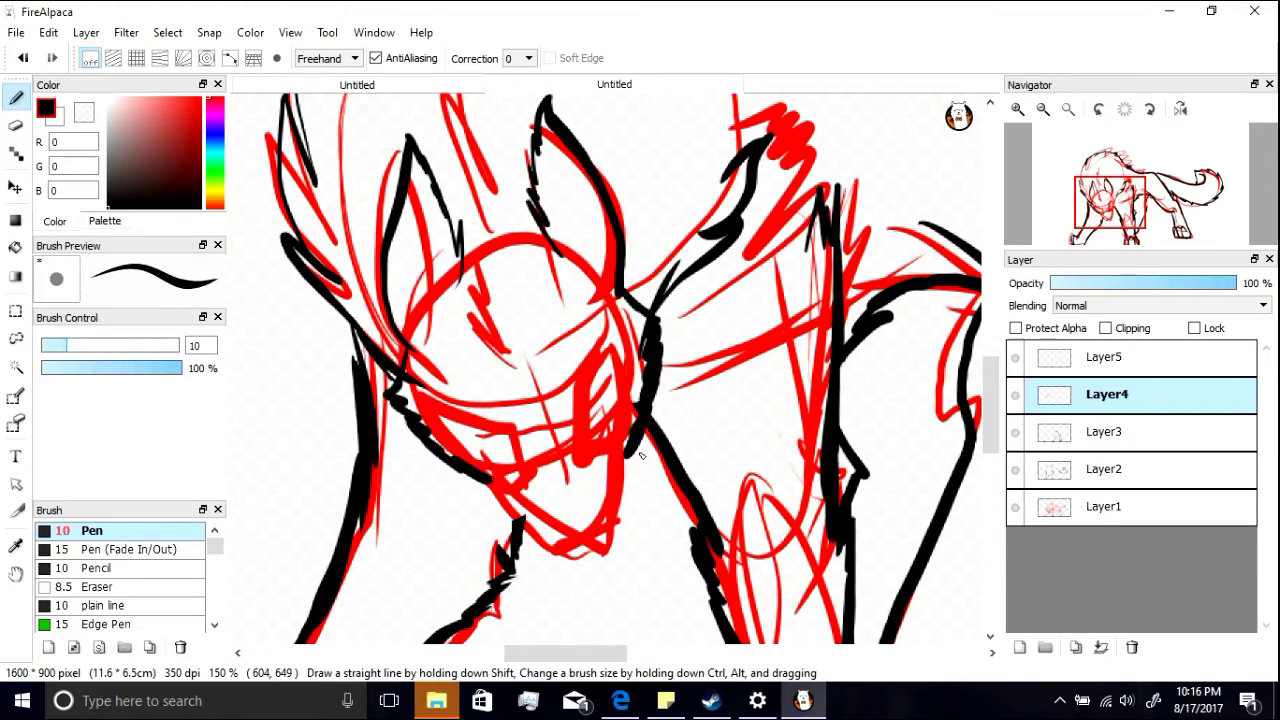
drag(487, 481, 551, 556)
drag(628, 457, 620, 524)
key(ctrl+z)
drag(628, 457, 624, 531)
Step: Ink the nose outline at the end of the muzzle on Layer4, undoing the misdrawn strokes
double_click(1018, 109)
click(1112, 222)
drag(599, 468, 634, 491)
mouse_move(620, 487)
mouse_down()
mouse_move(724, 484)
mouse_move(716, 467)
mouse_move(734, 430)
mouse_up()
key(ctrl+z)
drag(724, 468, 742, 428)
drag(618, 436, 668, 465)
key(ctrl+z)
mouse_move(648, 422)
mouse_down()
mouse_move(705, 438)
mouse_move(660, 404)
mouse_move(712, 396)
mouse_move(702, 440)
mouse_up()
key(ctrl+z)
Step: Trim the outer edge of the chin outline with the eraser
key(e)
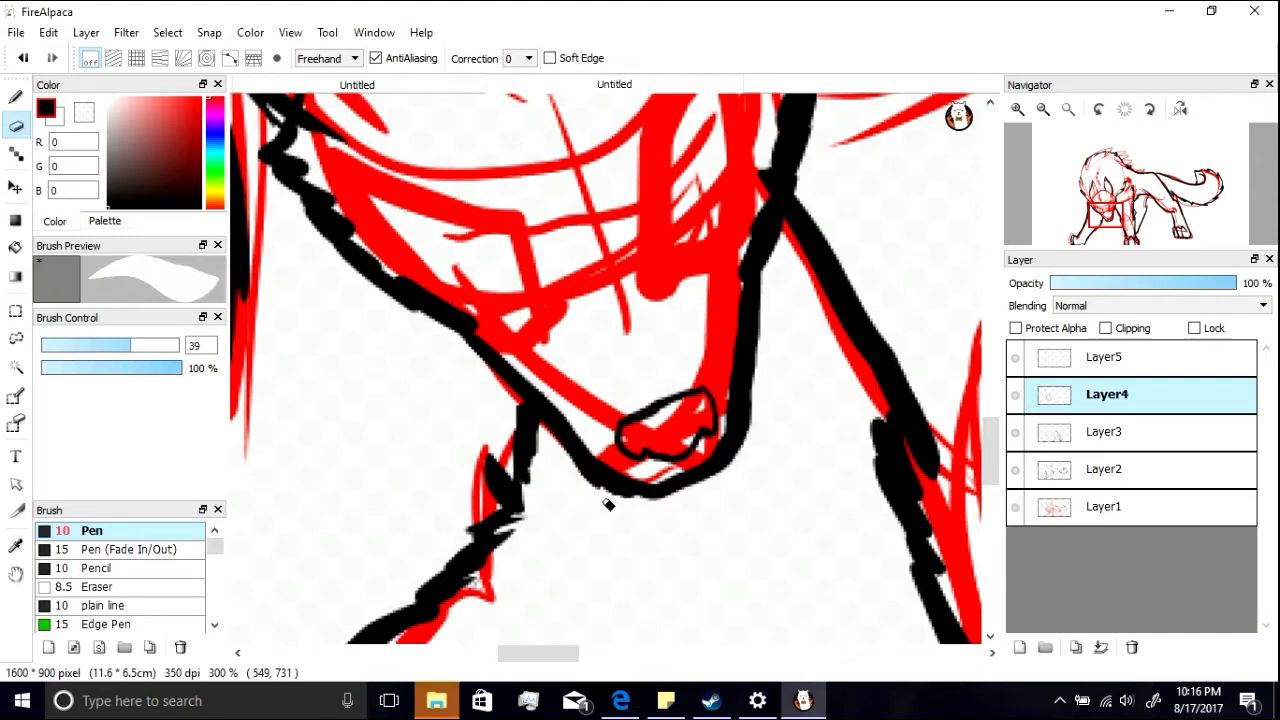
key(b)
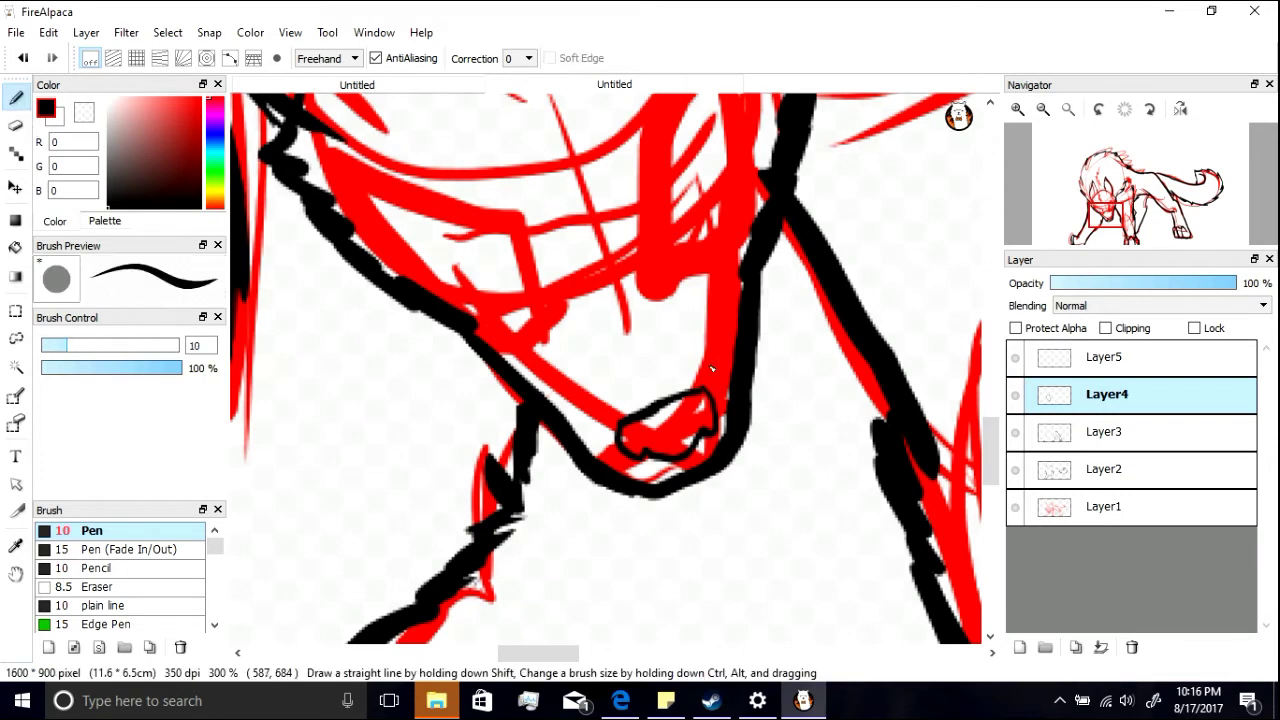
drag(991, 431, 951, 411)
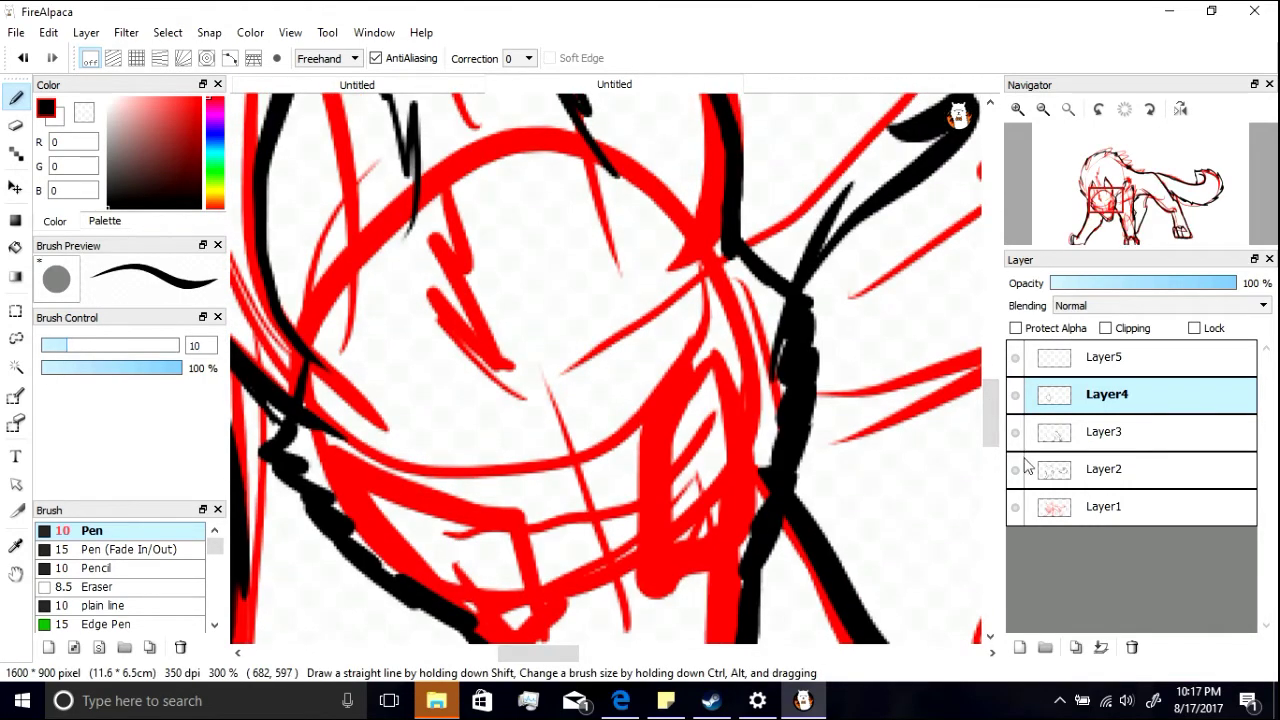
Step: Hide the red sketch on Layer1 and inspect the inked head up close with Layer2 selected
click(1100, 469)
key(e)
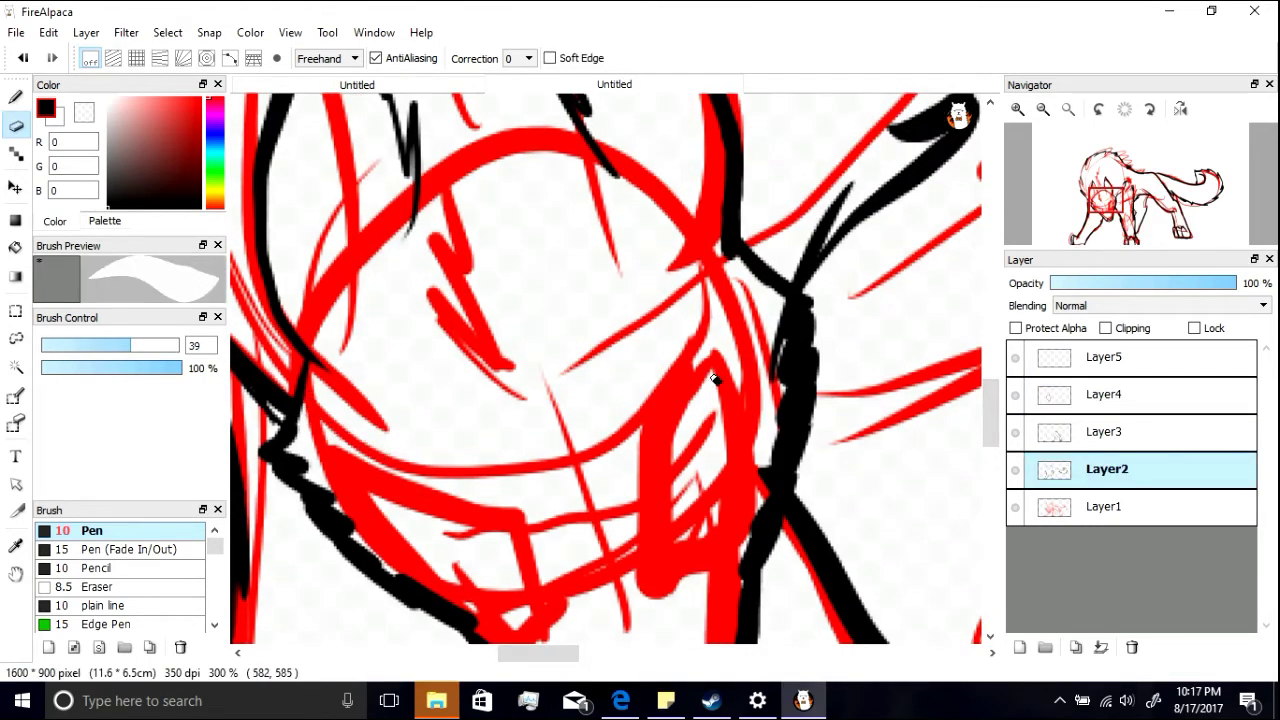
click(1068, 109)
click(1018, 512)
click(1017, 109)
click(1017, 109)
click(1017, 109)
click(1017, 109)
click(1099, 206)
click(1016, 435)
click(1015, 432)
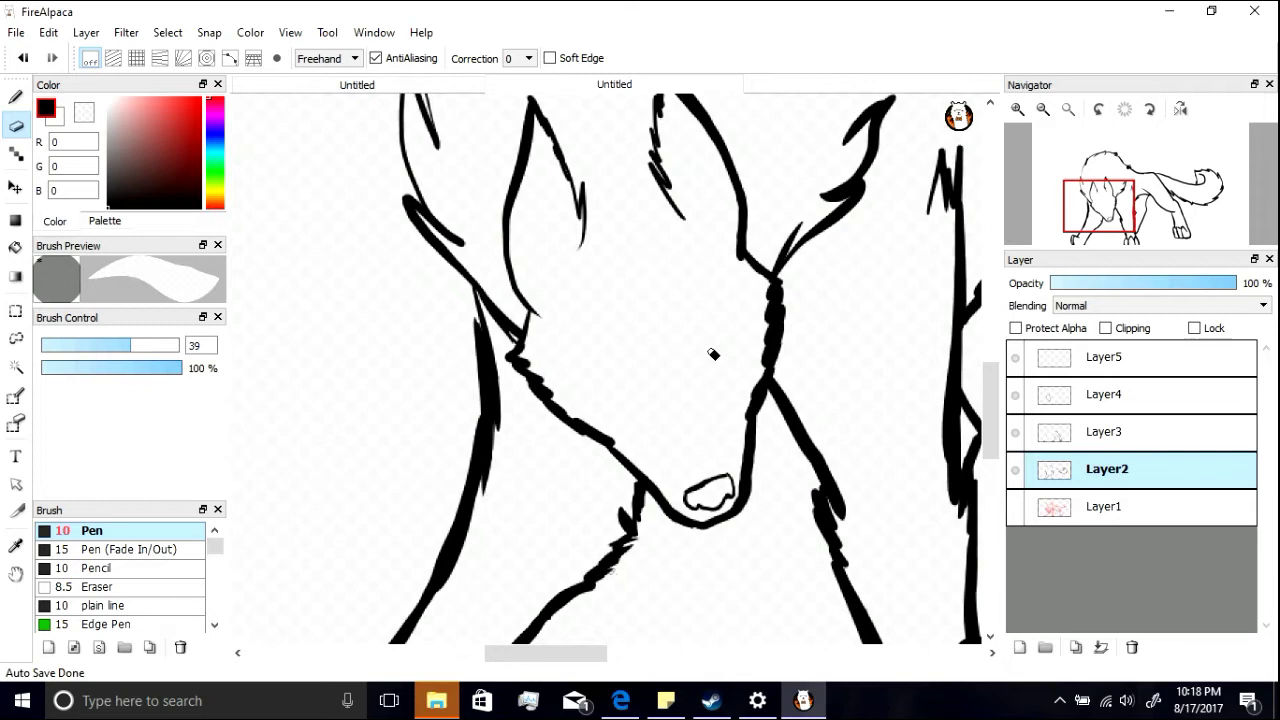
Step: Try an eye line on Layer2 with the pen against the red sketch, undo it, hide the sketch and select Layer5
click(16, 97)
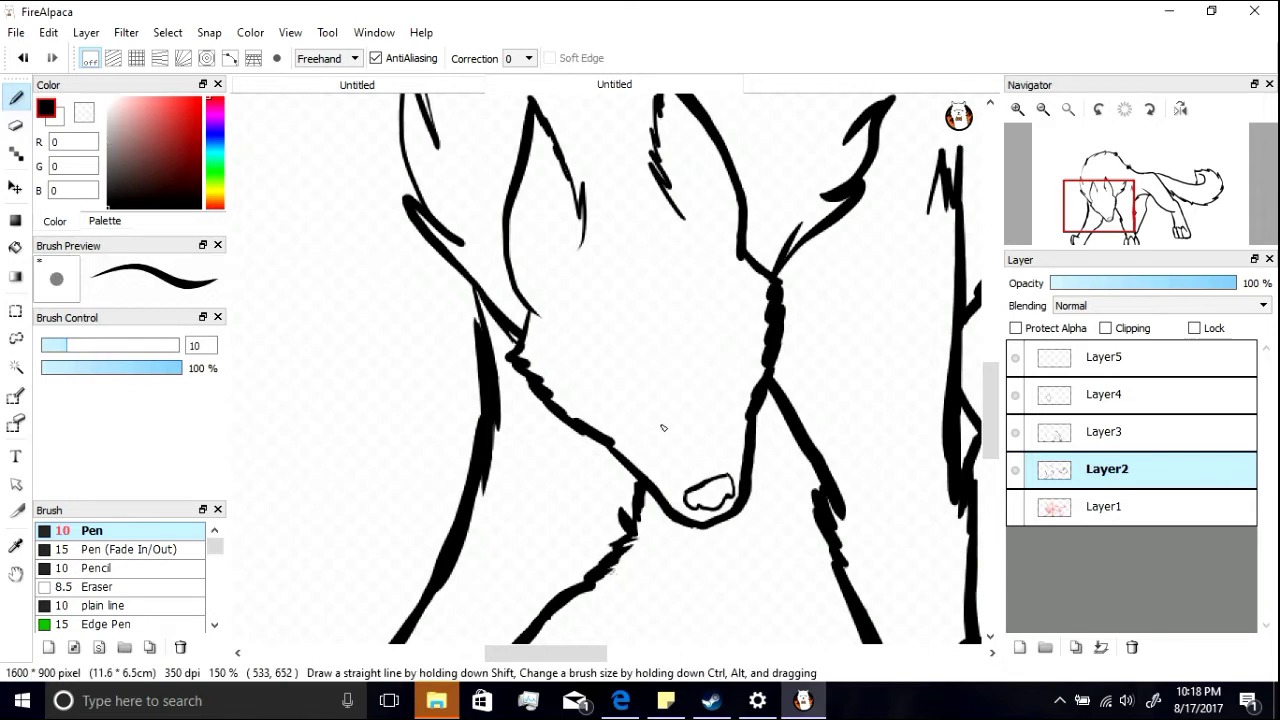
click(1015, 507)
drag(645, 425, 582, 386)
mouse_move(728, 406)
mouse_down()
mouse_move(714, 378)
mouse_move(743, 338)
mouse_up()
click(1015, 507)
key(ctrl+z)
click(1018, 109)
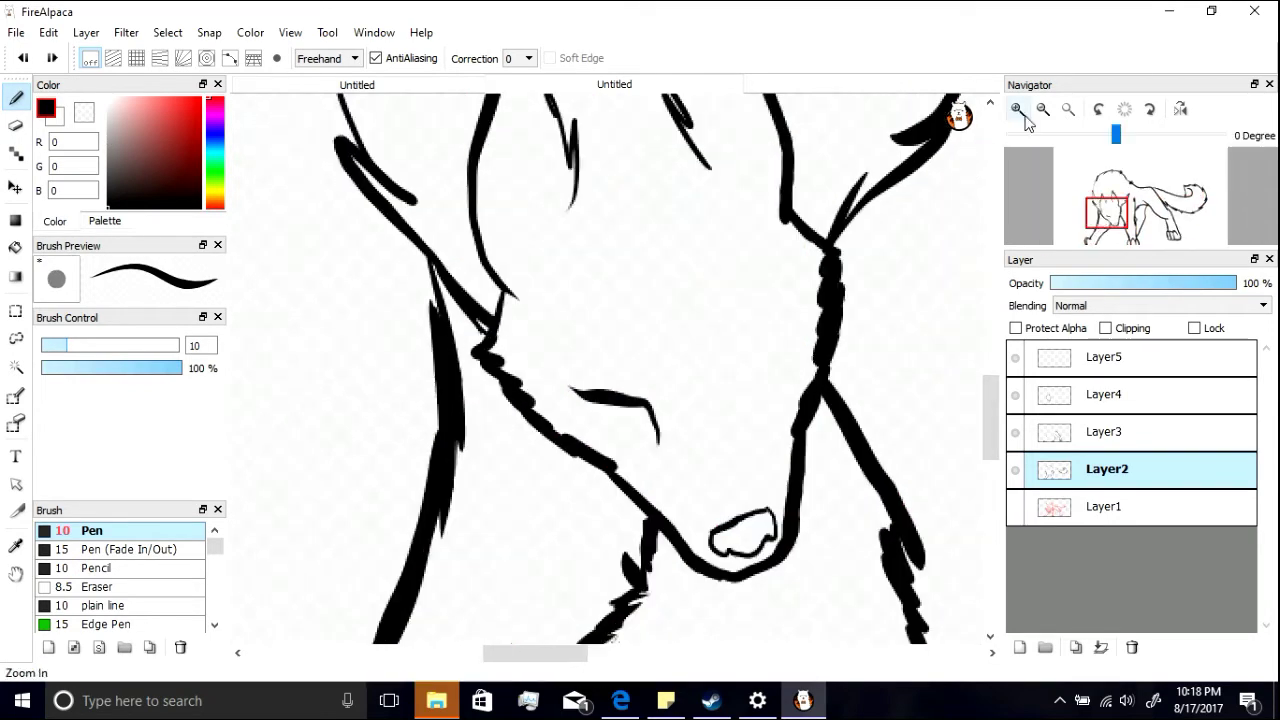
drag(545, 653, 572, 653)
drag(991, 455, 991, 459)
click(1097, 358)
key(ctrl+z)
Step: Ink narrow almond-shaped outlines for both eyes on Layer5, undoing the misdrawn strokes
drag(463, 426, 457, 419)
mouse_move(556, 386)
mouse_down()
mouse_move(558, 358)
mouse_move(564, 396)
mouse_up()
click(16, 126)
mouse_move(402, 376)
mouse_down()
mouse_move(458, 418)
mouse_move(415, 380)
mouse_up()
click(16, 97)
key(ctrl+z)
mouse_move(448, 420)
mouse_down()
mouse_move(384, 366)
mouse_move(456, 424)
mouse_up()
key(ctrl+z)
key(ctrl+z)
mouse_move(458, 428)
mouse_down()
mouse_move(402, 414)
mouse_move(466, 426)
mouse_up()
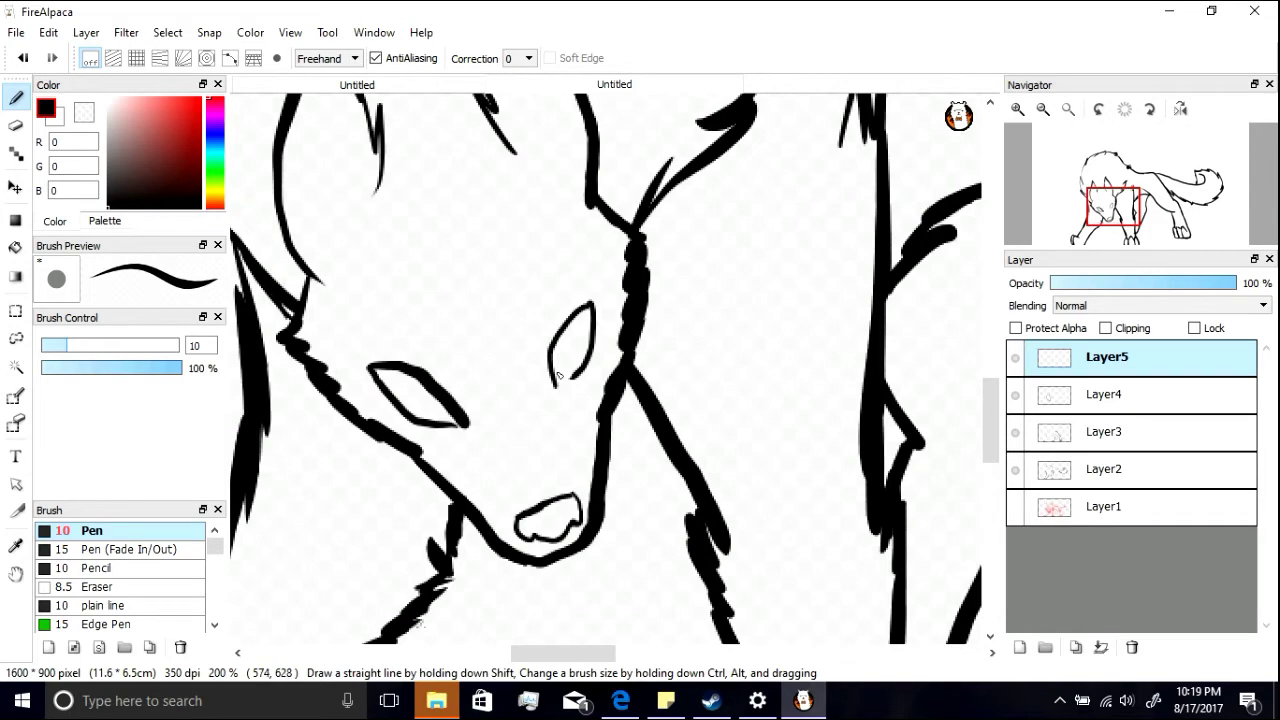
Step: Erase the loose inner edge of the right eye and redraw it as a closed, thicker outline
click(16, 126)
drag(556, 384, 583, 346)
click(16, 97)
drag(559, 393, 598, 306)
key(ctrl+z)
mouse_move(552, 396)
mouse_down()
mouse_move(556, 341)
mouse_move(560, 392)
mouse_up()
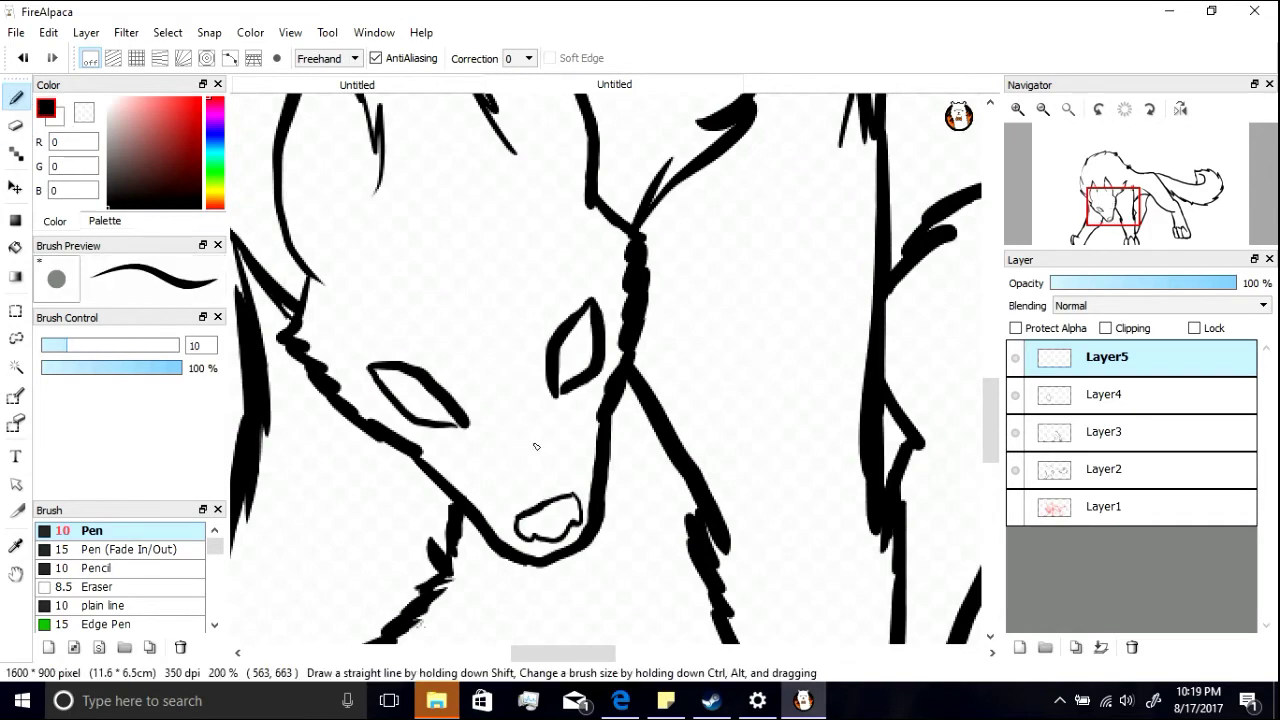
Step: Undo the trial eye strokes and erase both eye outlines from Layer5
click(1018, 109)
key(ctrl+z)
mouse_move(678, 442)
mouse_down()
mouse_move(738, 298)
mouse_move(690, 440)
mouse_up()
key(ctrl+z)
drag(402, 380, 552, 470)
key(ctrl+z)
click(16, 126)
drag(470, 420, 690, 365)
Step: Ink a curved upper lid for each eye with the pen on Layer5, undoing the misdrawn strokes
click(16, 97)
drag(416, 398, 558, 466)
drag(722, 324, 669, 374)
key(ctrl+z)
drag(719, 309, 692, 322)
key(ctrl+z)
drag(654, 428, 731, 322)
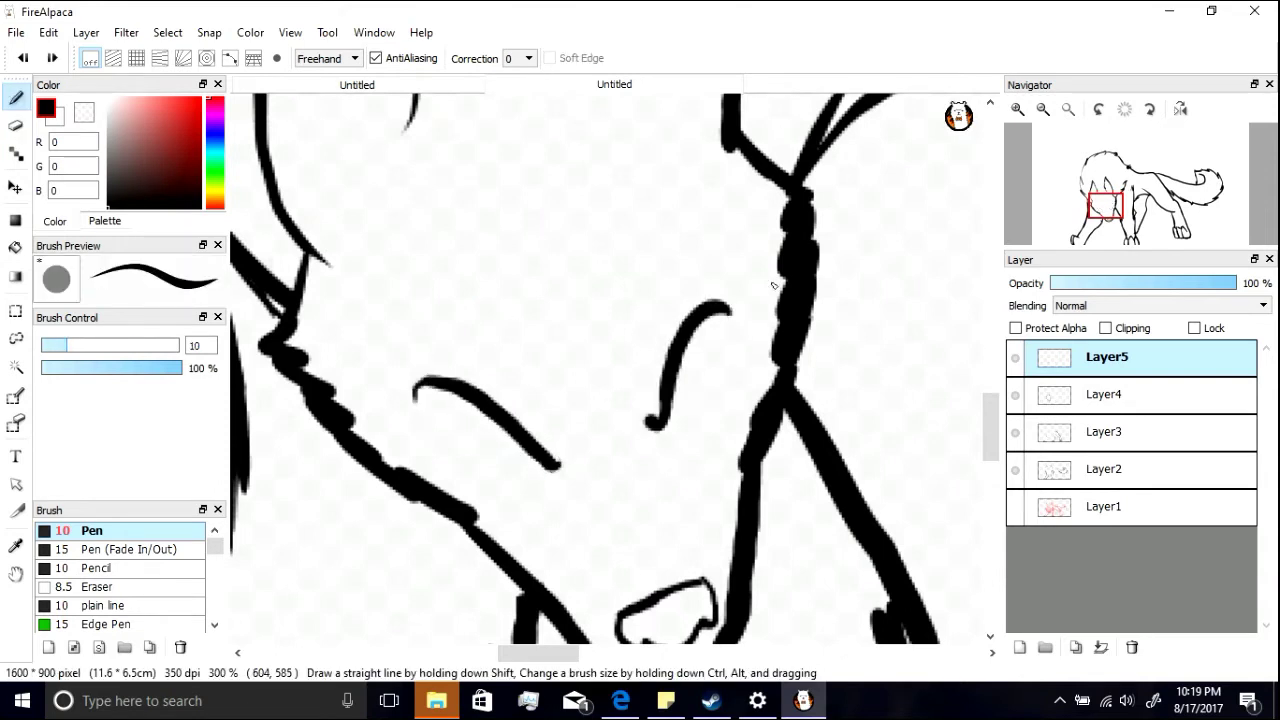
Step: Draw the rounded lower edges of both eyes on Layer5
drag(726, 308, 672, 435)
key(ctrl+z)
mouse_move(427, 385)
mouse_down()
mouse_move(492, 486)
mouse_move(547, 478)
mouse_up()
key(ctrl+z)
key(ctrl+z)
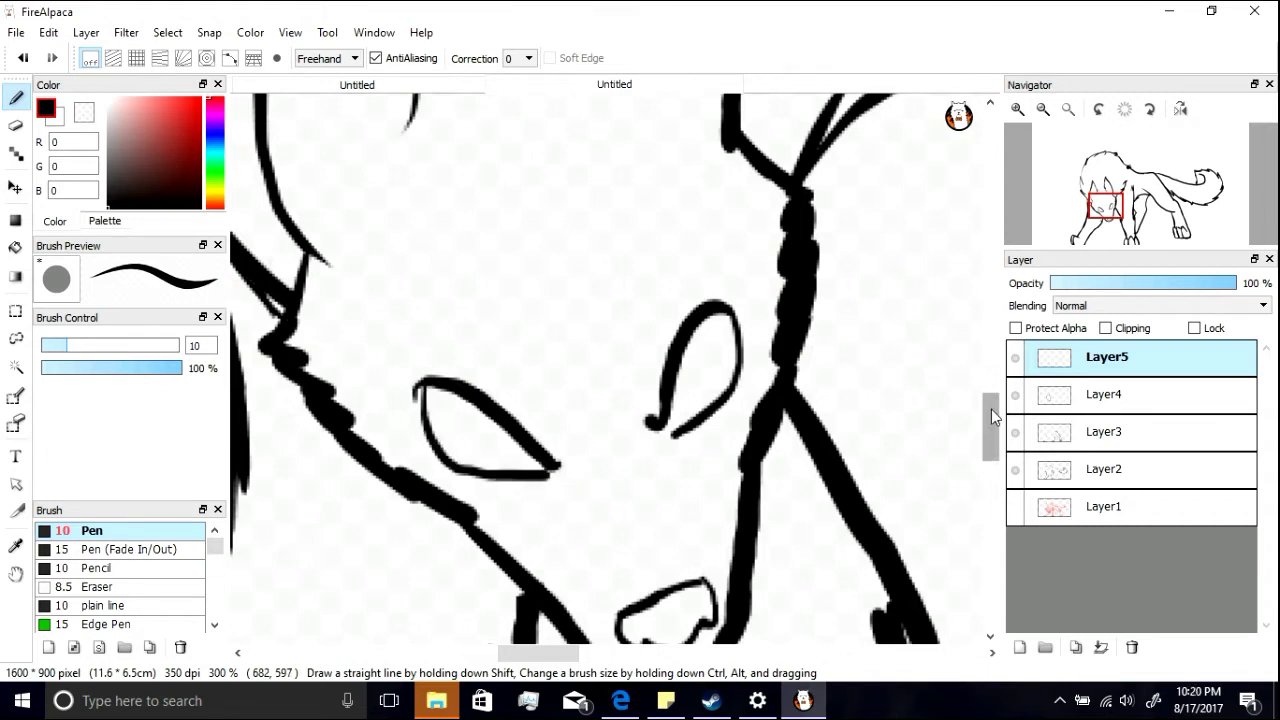
Step: Add short brow marks near the inner corners of the eyes and small fur tufts at the inner base of both ears
scroll(650, 402, down, 2)
drag(632, 357, 636, 377)
drag(503, 320, 551, 380)
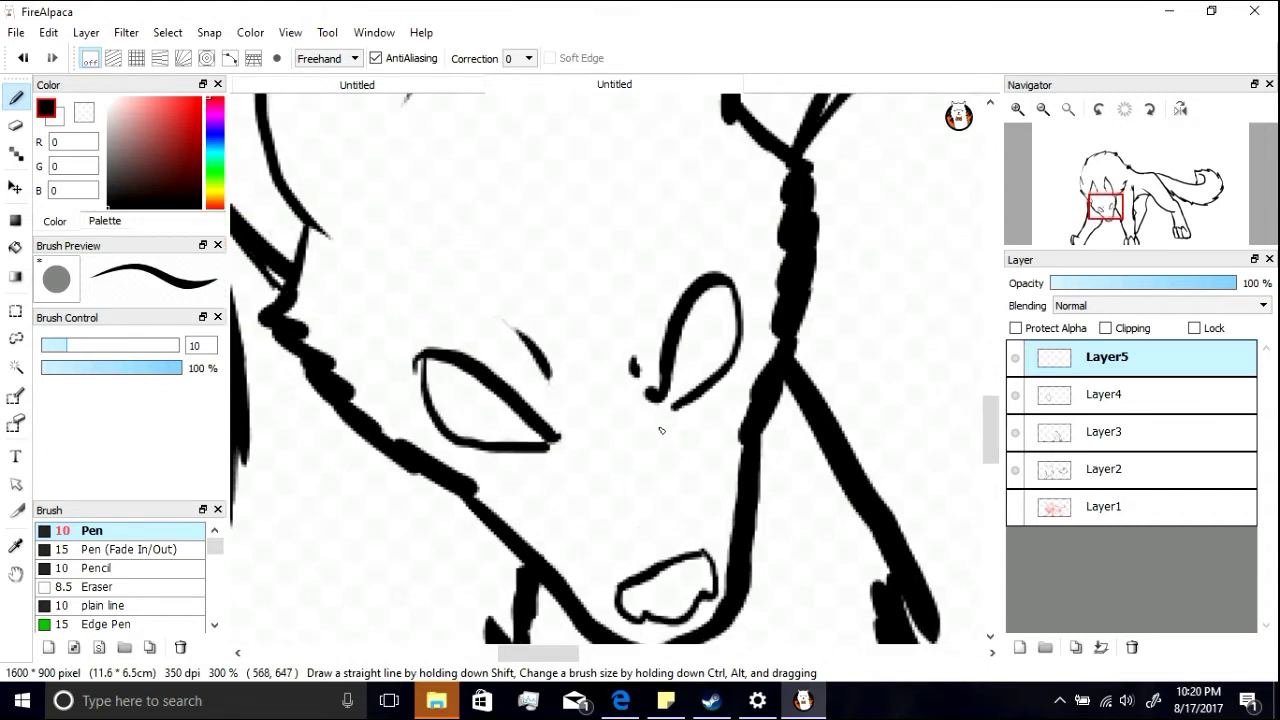
scroll(648, 495, up, 5)
drag(628, 302, 546, 266)
drag(413, 328, 400, 376)
mouse_move(406, 360)
mouse_down()
mouse_move(439, 290)
mouse_move(403, 366)
mouse_up()
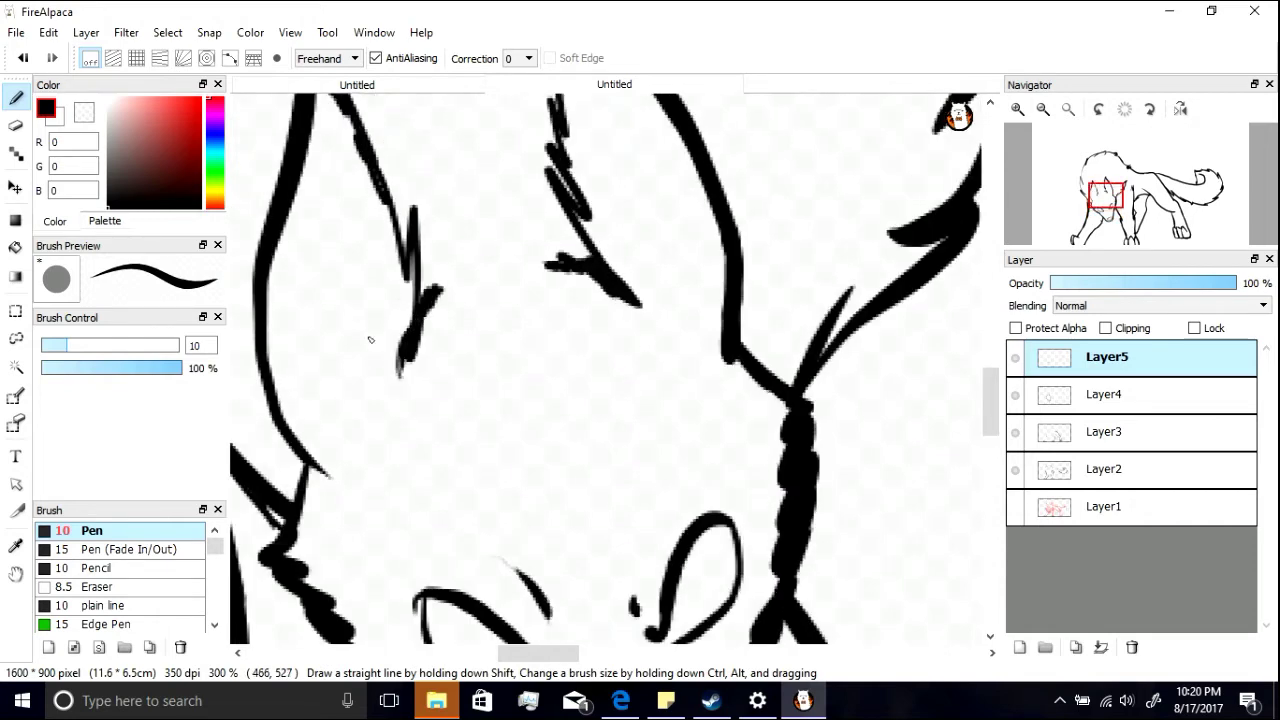
Step: Ink the inner contour and shading strokes inside the left ear, undoing the misdrawn attempts
mouse_move(308, 410)
mouse_down()
mouse_move(294, 346)
mouse_move(327, 419)
mouse_move(284, 242)
mouse_move(306, 180)
mouse_up()
mouse_move(306, 180)
mouse_down()
mouse_move(283, 302)
mouse_move(325, 397)
mouse_move(312, 428)
mouse_move(292, 406)
mouse_move(277, 320)
mouse_up()
key(ctrl+z)
key(ctrl+z)
key(ctrl+z)
mouse_move(325, 440)
mouse_down()
mouse_move(304, 342)
mouse_move(324, 171)
mouse_up()
Step: Ink the inner contour and fur strokes inside the right ear, undoing the misdrawn attempts
drag(990, 400, 990, 373)
mouse_move(705, 512)
mouse_down()
mouse_move(633, 266)
mouse_move(726, 443)
mouse_up()
drag(710, 472, 707, 400)
drag(693, 390, 692, 370)
drag(682, 366, 682, 350)
key(ctrl+z)
key(ctrl+z)
key(ctrl+z)
key(ctrl+z)
drag(702, 506, 724, 420)
key(ctrl+z)
key(ctrl+z)
drag(706, 492, 652, 347)
key(ctrl+z)
mouse_move(626, 268)
mouse_down()
mouse_move(687, 444)
mouse_move(722, 468)
mouse_move(665, 342)
mouse_up()
key(ctrl+z)
drag(708, 490, 640, 286)
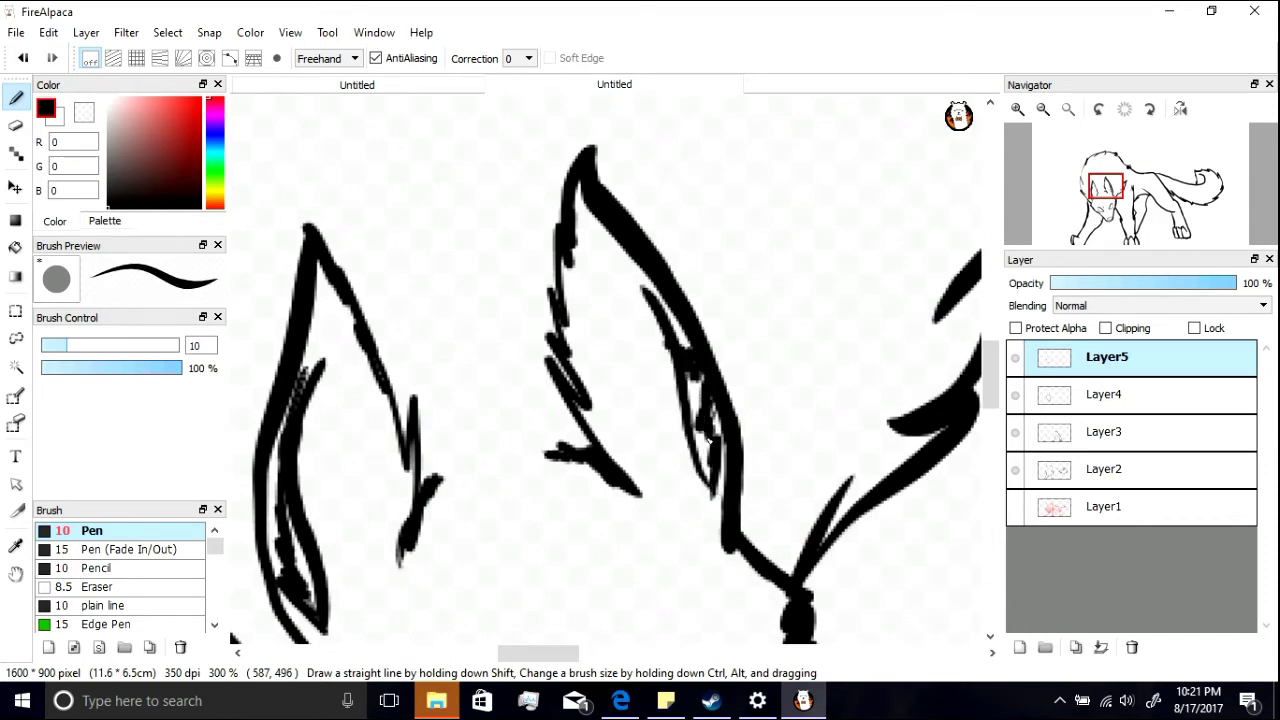
Step: Touch up the inner-ear fur strokes in both ears with the pen and the eraser
click(16, 122)
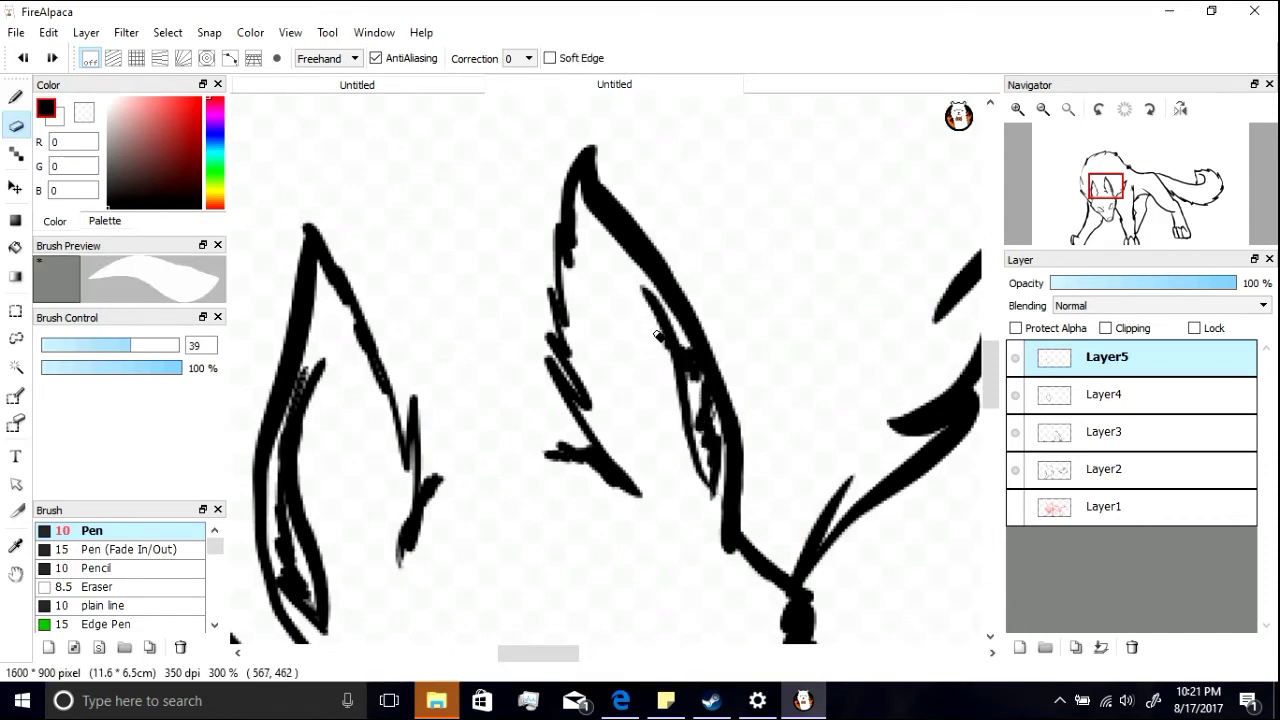
click(16, 98)
drag(704, 374, 702, 387)
click(15, 126)
drag(306, 376, 292, 416)
drag(993, 359, 993, 415)
click(417, 372)
click(1068, 109)
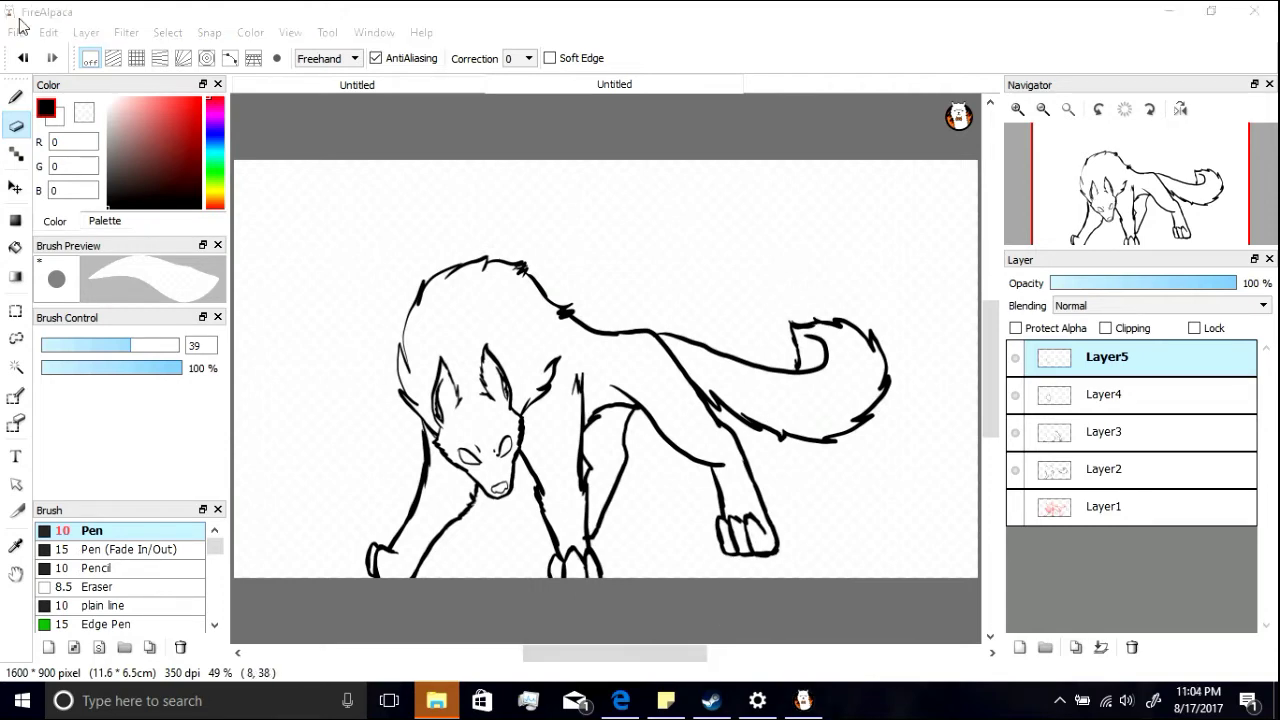
Step: Add a small fur tuft below the cheek beside the foreleg, and tidy the line end above the front paw on Layer3
click(16, 97)
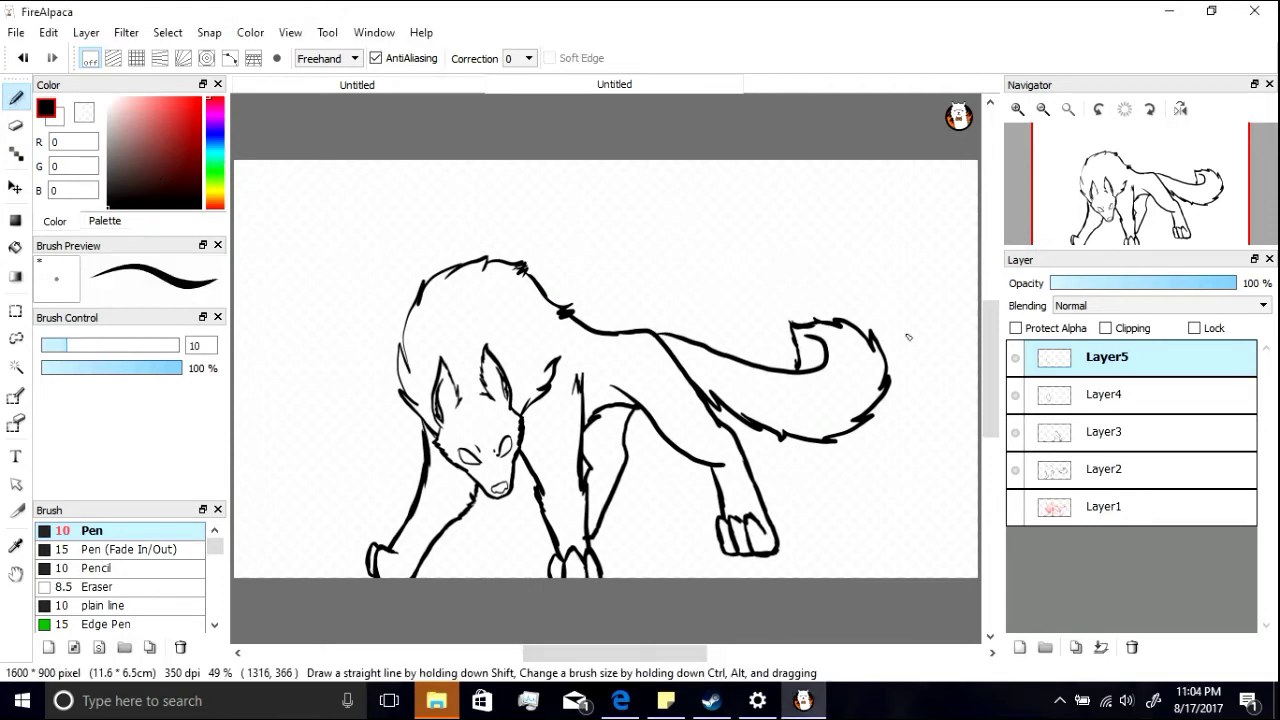
click(1028, 116)
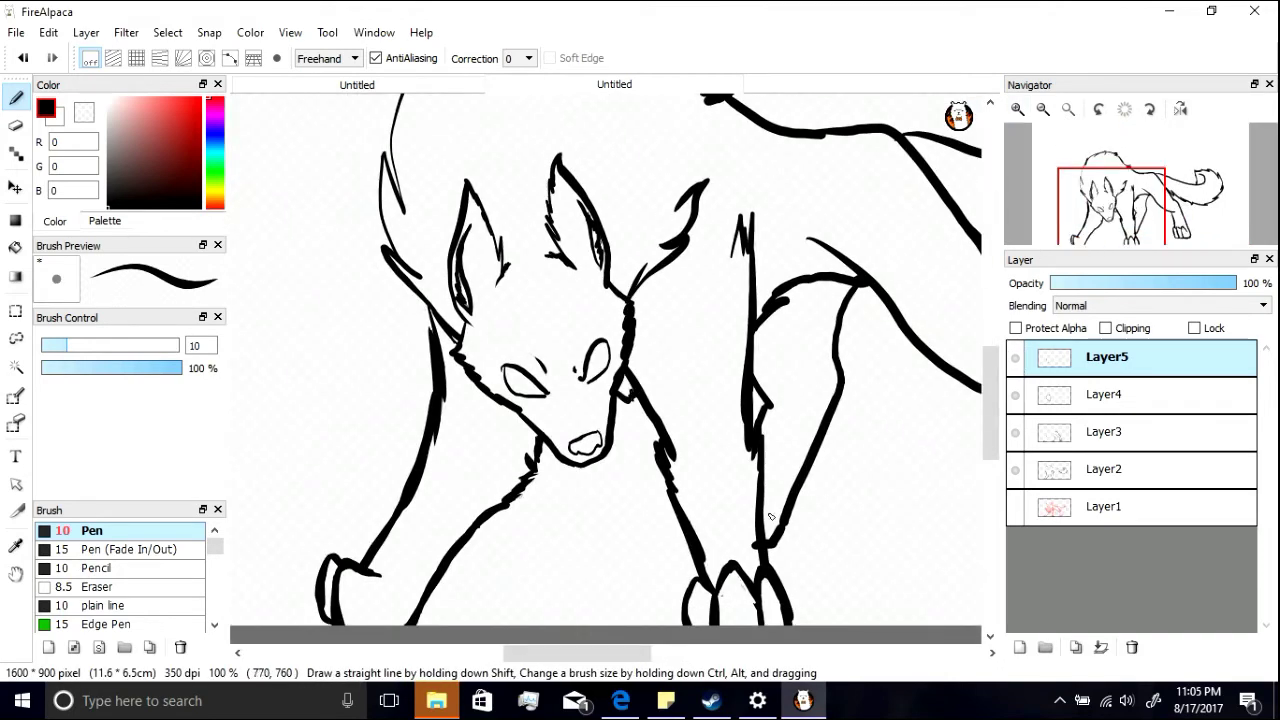
click(16, 125)
click(1036, 431)
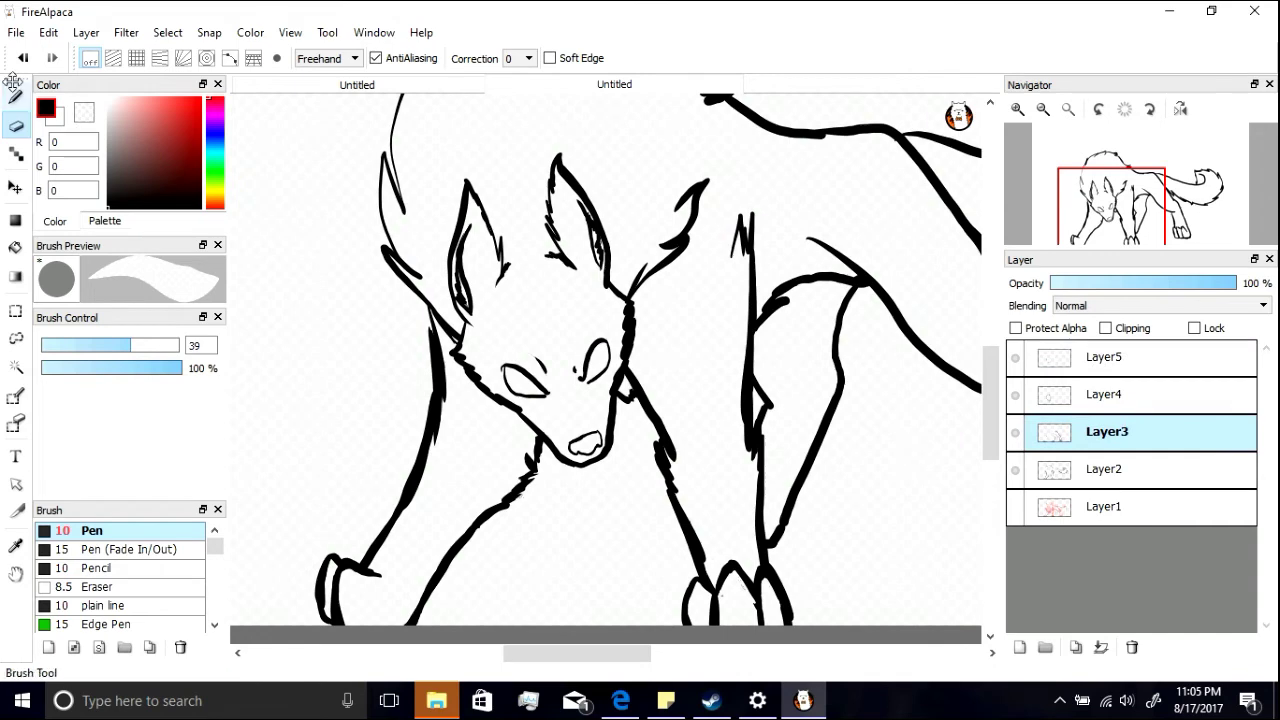
key(p)
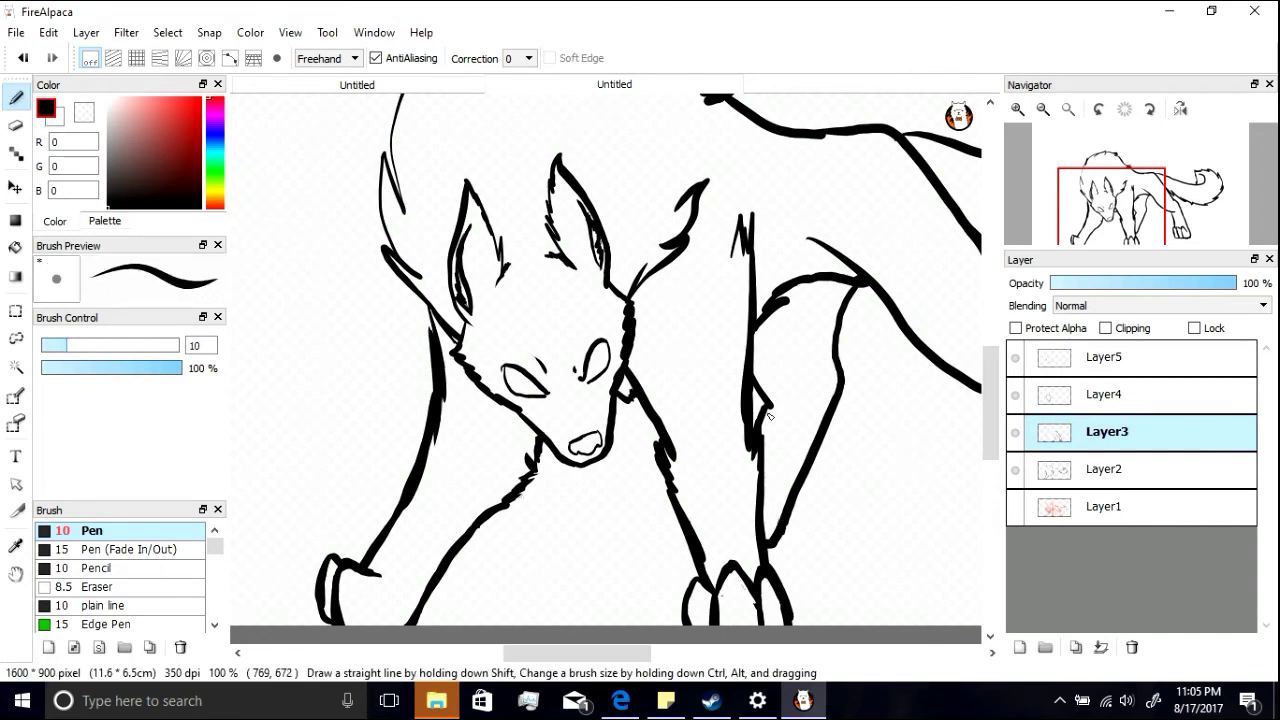
drag(992, 411, 991, 386)
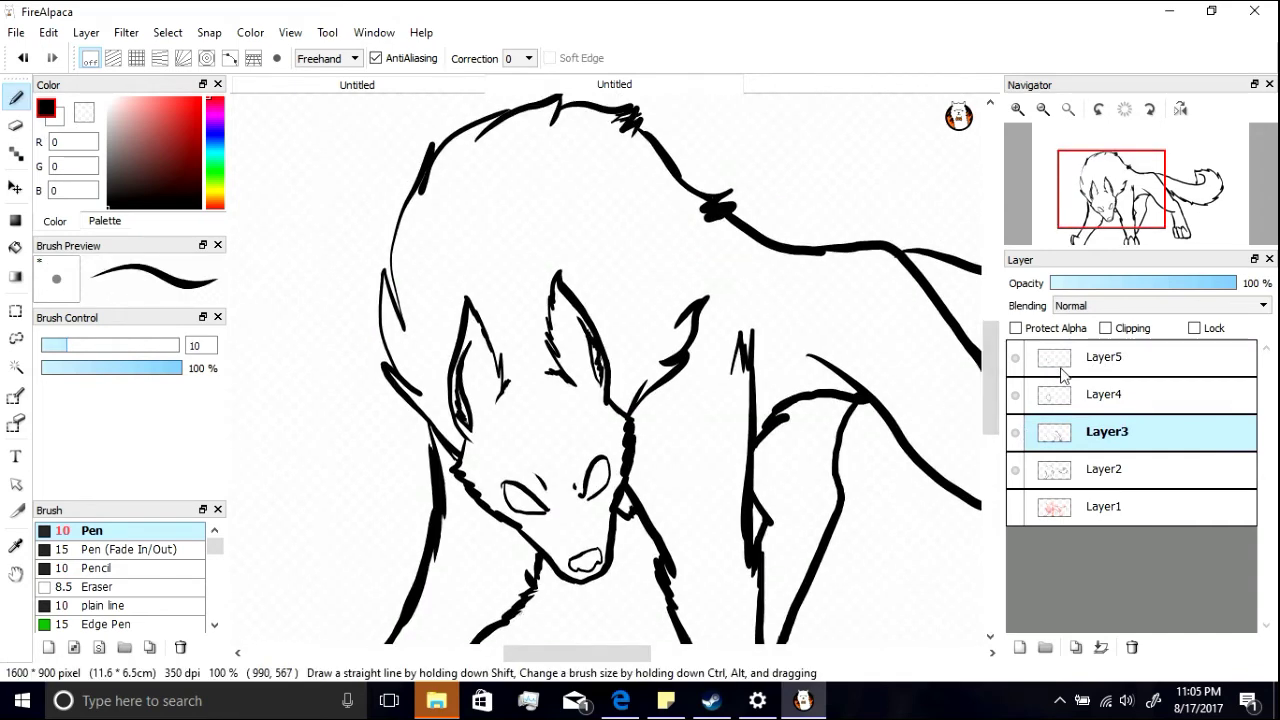
click(1095, 366)
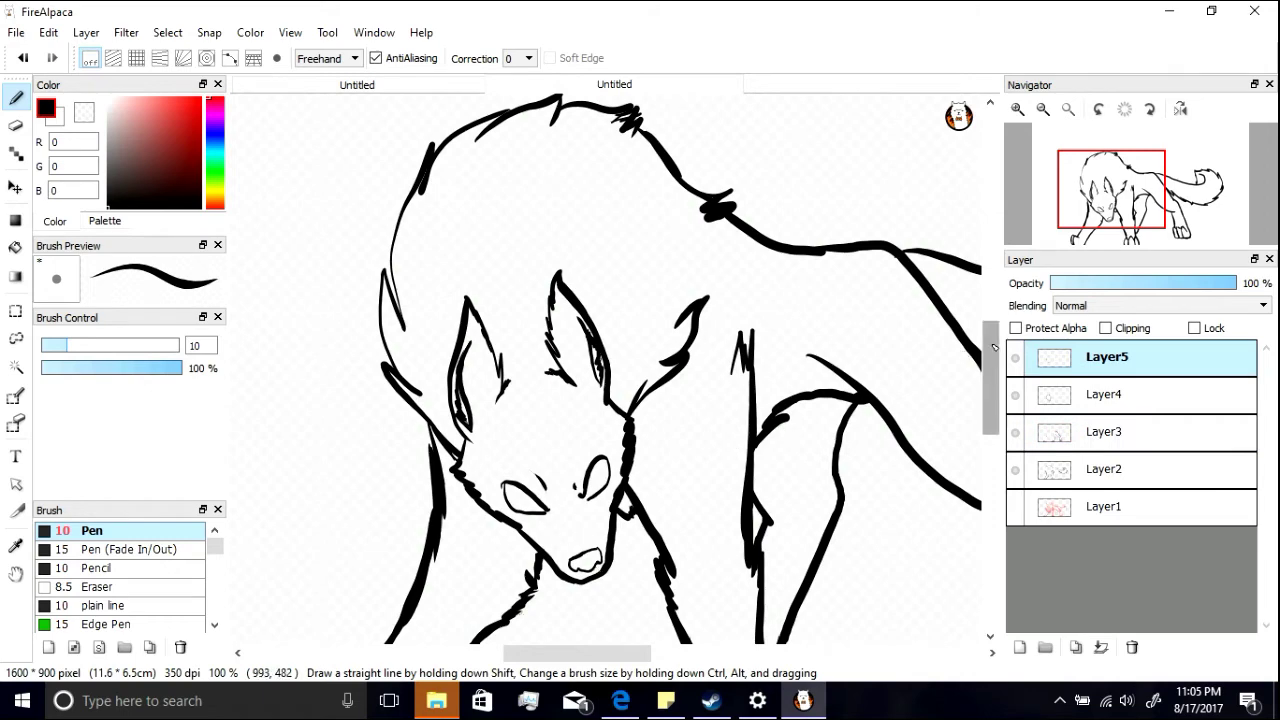
Step: Add a new layer at the bottom of the stack below Layer1 and pick dark brown (R 58, G 47, B 47)
key(e)
scroll(989, 395, down, 2)
drag(989, 389, 989, 392)
drag(626, 654, 585, 654)
click(1090, 508)
click(1018, 648)
drag(1030, 507, 1016, 524)
drag(130, 190, 123, 183)
Step: Bucket-fill the body, head, legs and front paws with the dark brown on the new bottom layer
click(16, 247)
click(706, 363)
click(478, 458)
click(822, 370)
click(759, 581)
click(718, 584)
click(791, 582)
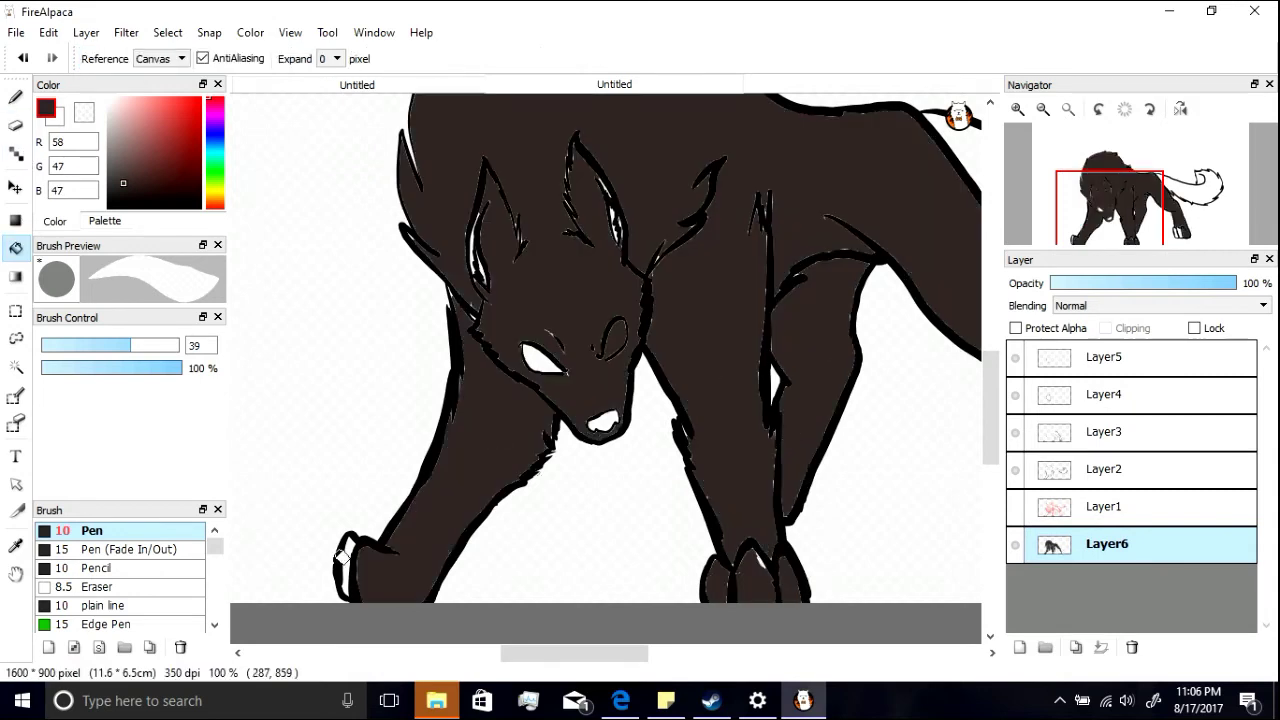
click(344, 561)
Step: Bucket-fill the hind paw's toes and the tail with the same dark brown
drag(552, 653, 604, 653)
click(818, 520)
click(900, 264)
click(791, 512)
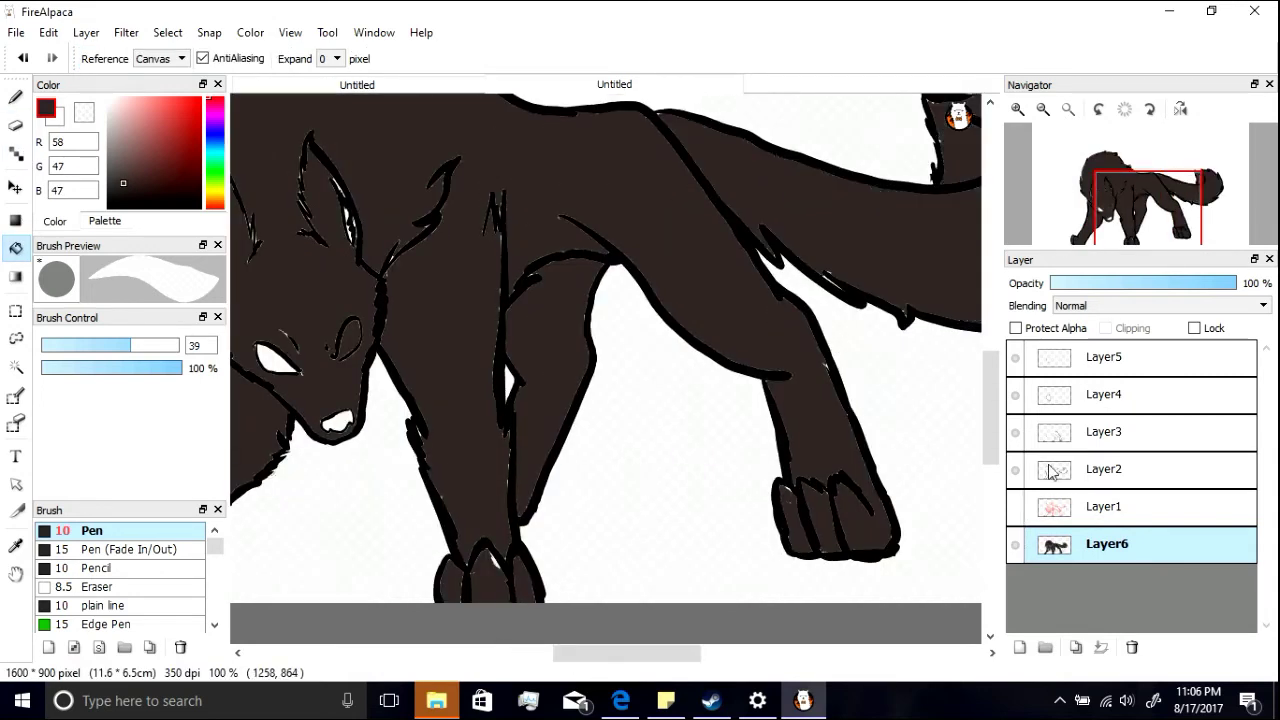
Step: Merge Layer4 and Layer3 down into Layer2
click(1090, 396)
click(1101, 648)
click(1101, 648)
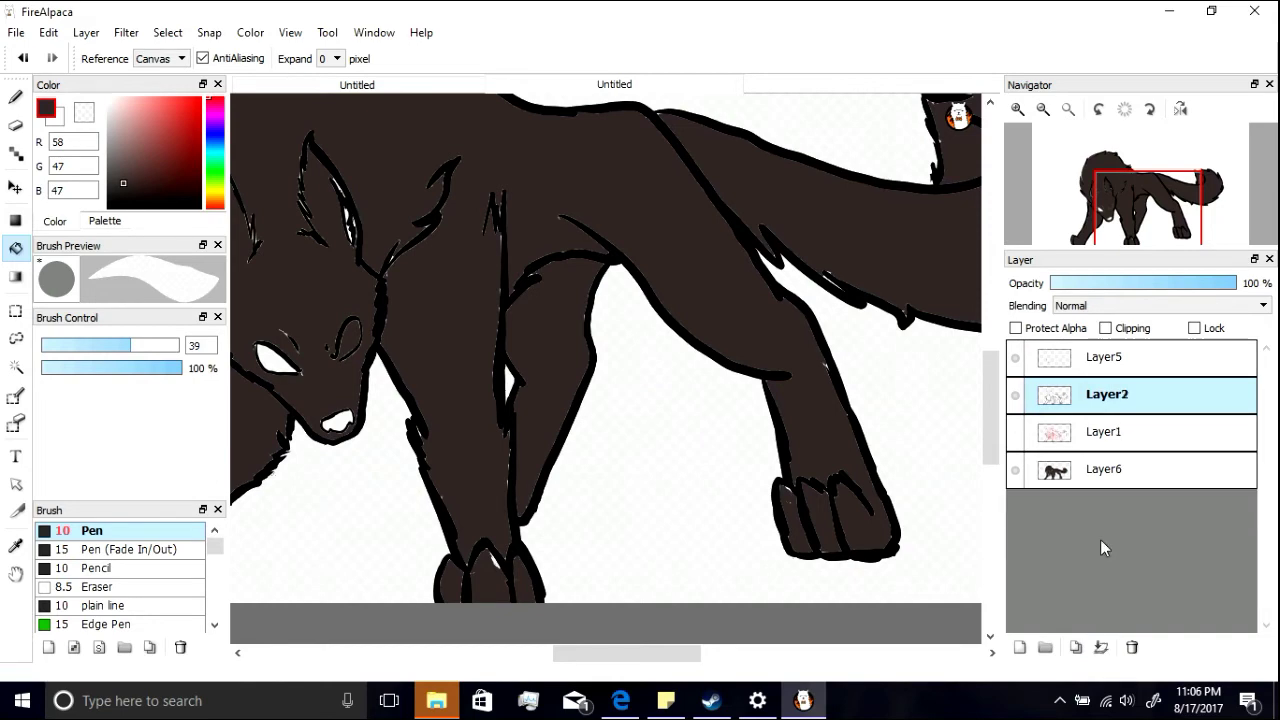
Step: Hide Layer2 and Layer5 to expose the colour fill, and select Layer6
click(1018, 400)
double_click(1018, 357)
key(Escape)
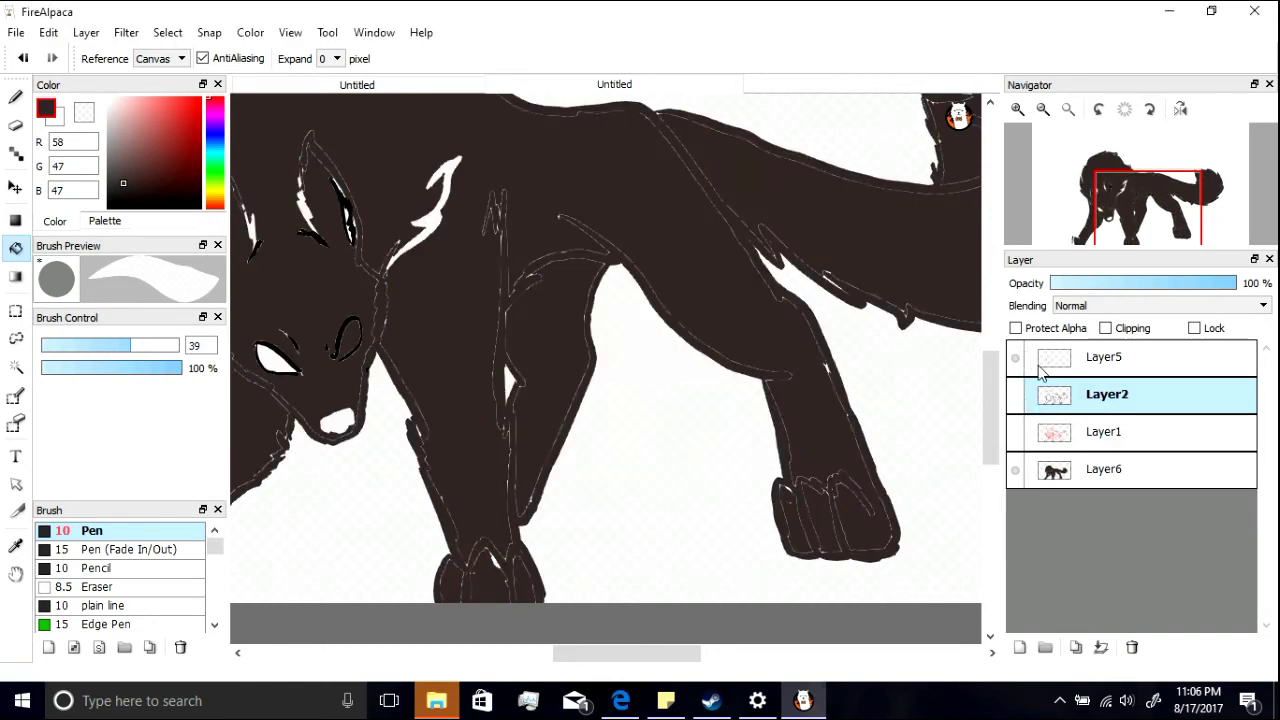
click(1018, 357)
click(1090, 469)
Step: Paint over the unfilled gaps around the right ear, cheek tuft and shoulder with the pen, enlarging the brush to 21
click(22, 101)
drag(459, 160, 410, 245)
mouse_move(340, 160)
mouse_down()
mouse_move(305, 217)
mouse_move(371, 275)
mouse_up()
drag(498, 400, 494, 347)
mouse_move(489, 256)
mouse_down()
mouse_move(511, 271)
mouse_move(511, 290)
mouse_up()
click(100, 345)
mouse_move(509, 240)
mouse_down()
mouse_move(487, 262)
mouse_move(563, 279)
mouse_move(617, 243)
mouse_up()
Step: Paint over the thin gaps in the hind legs, hind paw and tail base on Layer6
drag(766, 378, 803, 549)
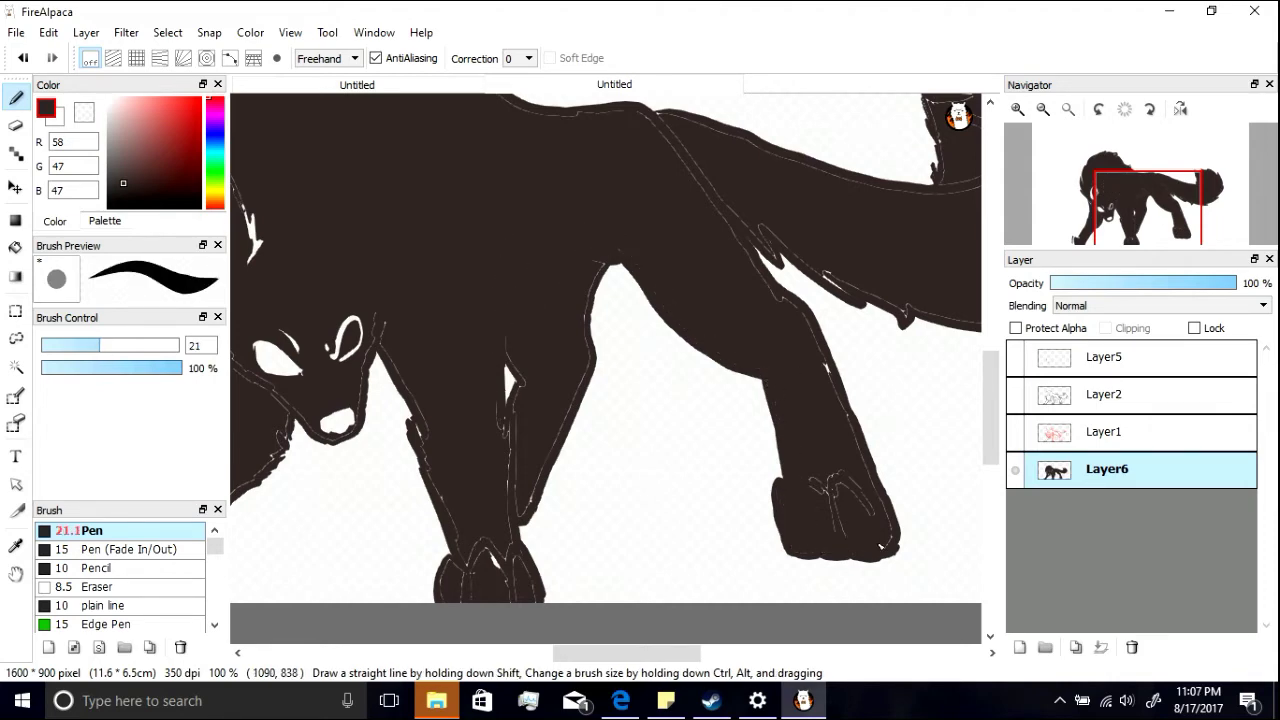
drag(832, 470, 868, 510)
drag(795, 308, 718, 192)
drag(768, 286, 744, 218)
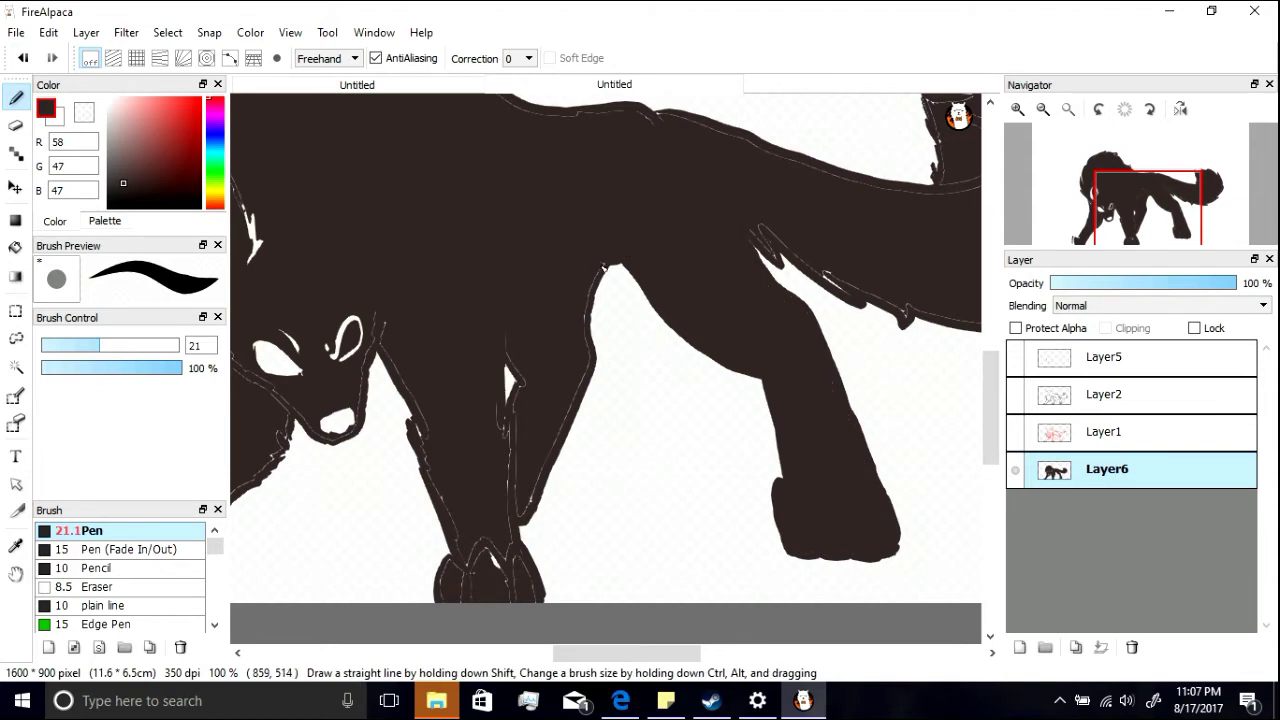
mouse_move(586, 377)
mouse_down()
mouse_move(520, 514)
mouse_move(523, 385)
mouse_move(508, 353)
mouse_up()
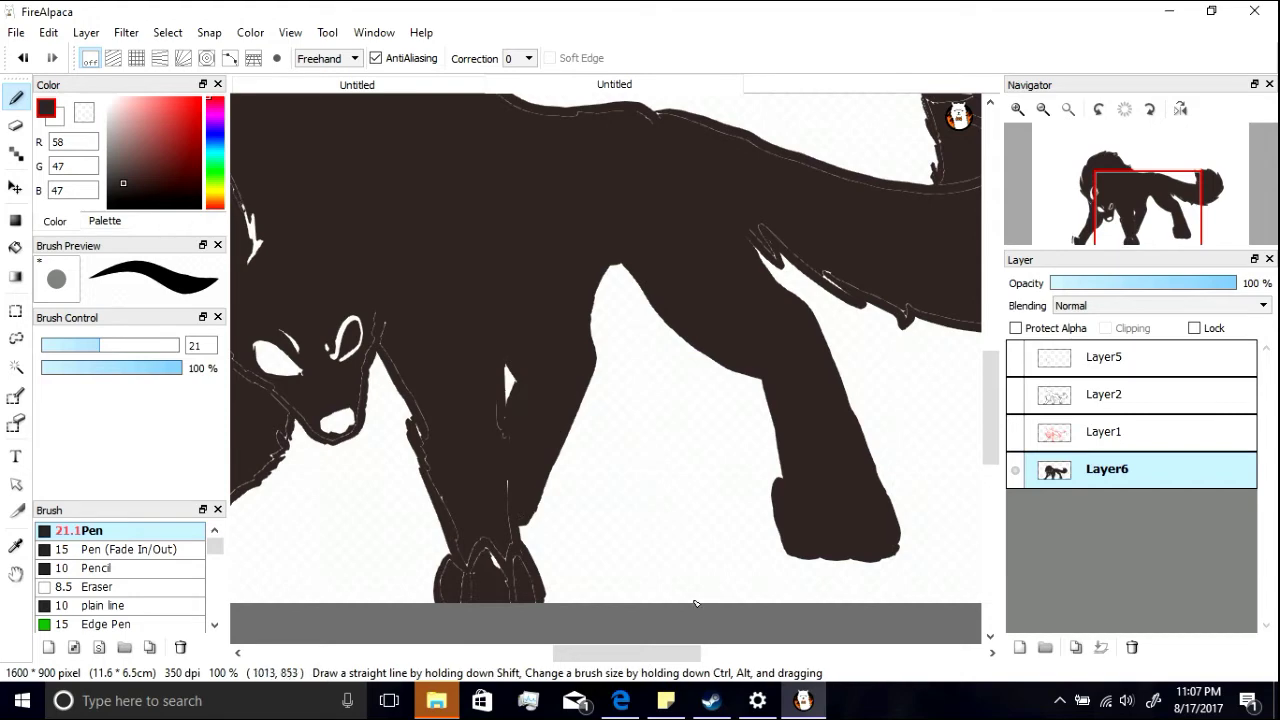
Step: Paint over the remaining gaps in the front legs, paws, ears and side of the head on Layer6
drag(655, 653, 604, 653)
drag(668, 436, 751, 579)
mouse_move(604, 320)
mouse_down()
mouse_move(580, 354)
mouse_move(545, 350)
mouse_up()
mouse_move(500, 260)
mouse_down()
mouse_move(462, 204)
mouse_move(471, 319)
mouse_move(446, 289)
mouse_up()
mouse_move(468, 345)
mouse_down()
mouse_move(534, 406)
mouse_move(453, 518)
mouse_up()
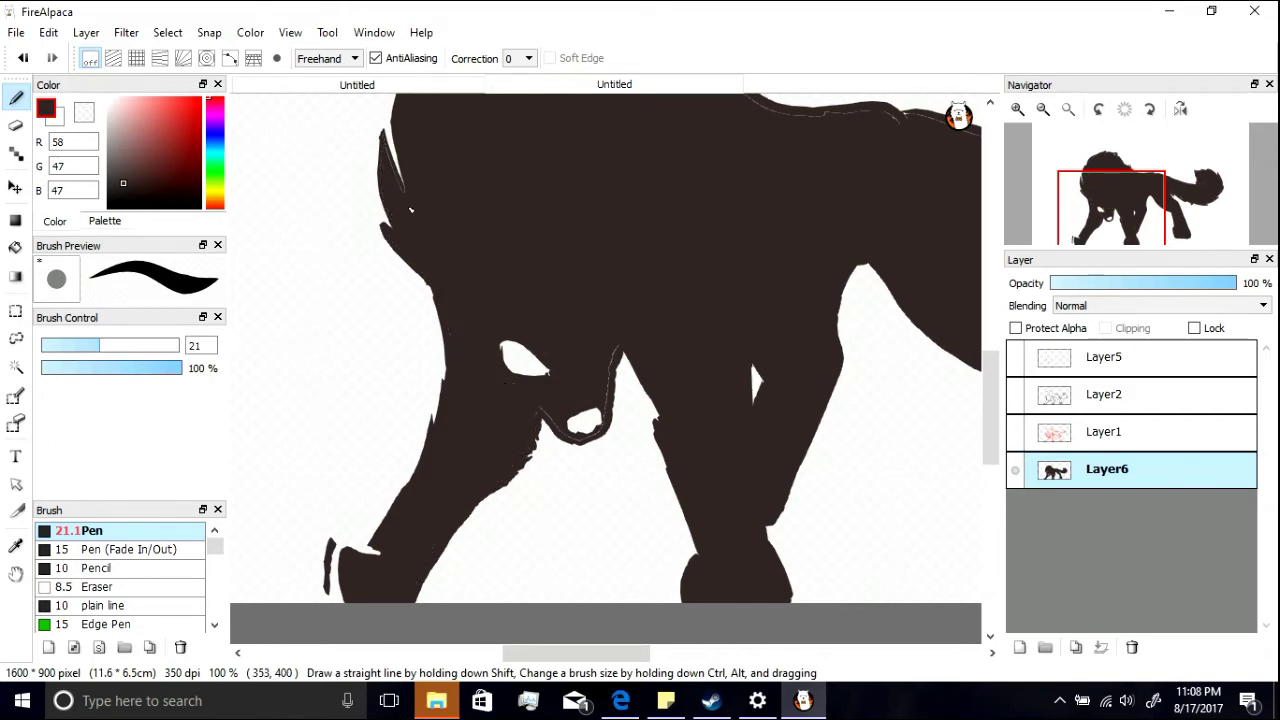
Step: Show the line art on Layer2 again, comparing the fill with and without it around the mane
click(1015, 396)
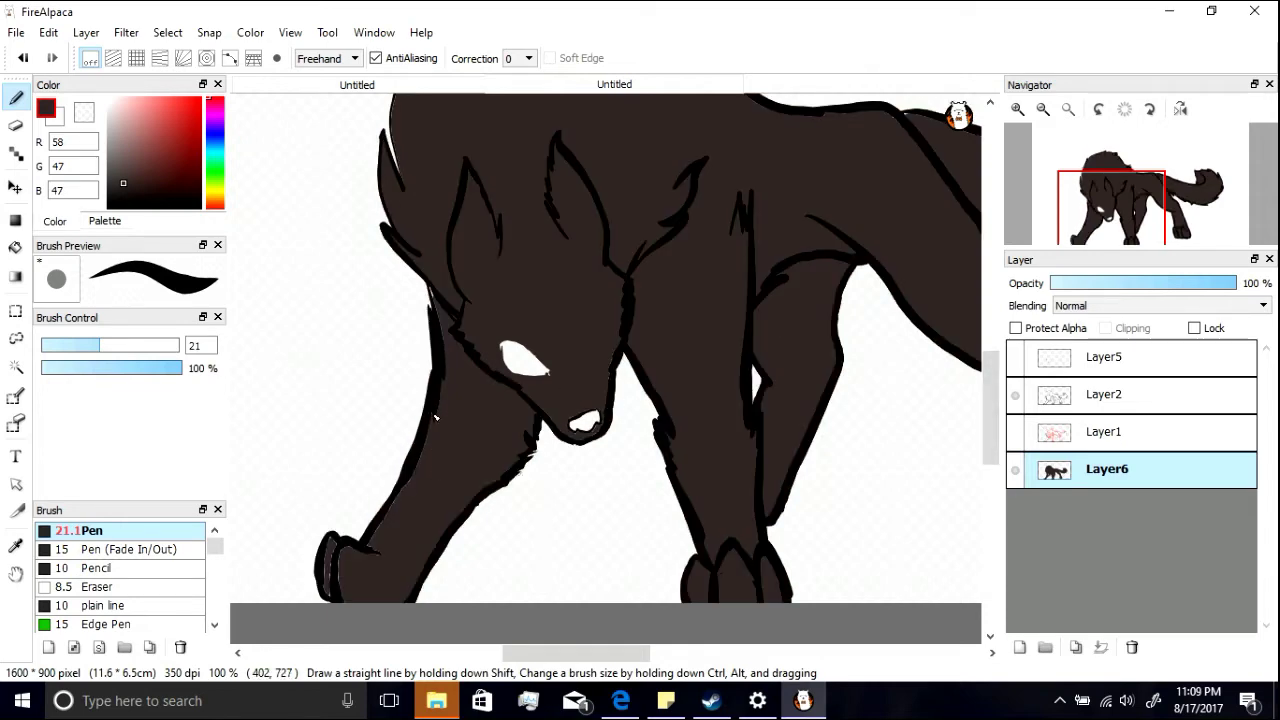
scroll(497, 460, up, 3)
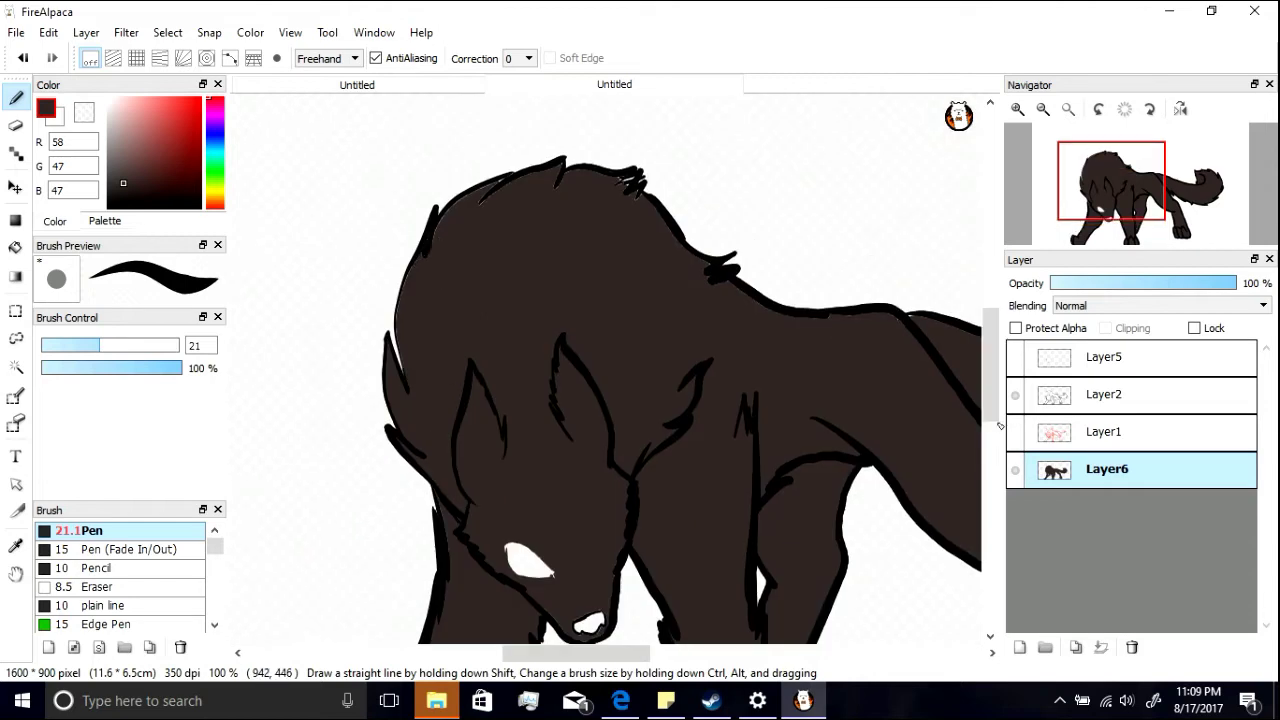
click(1015, 395)
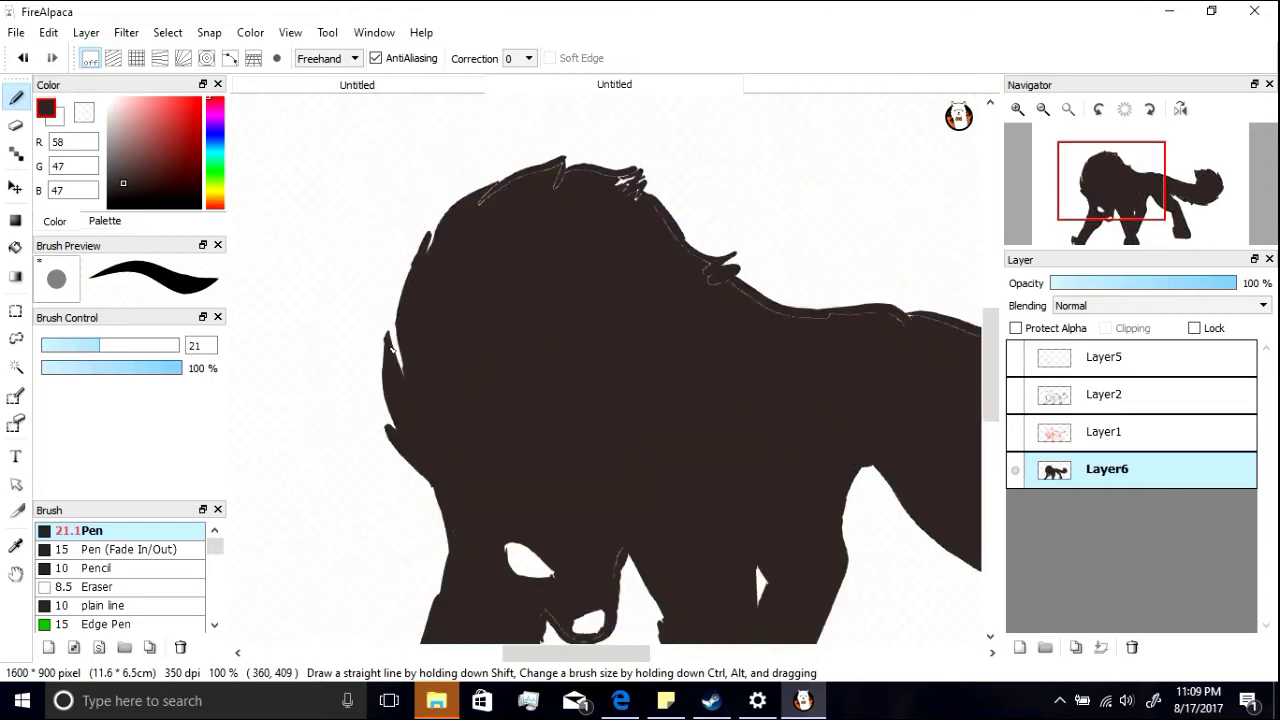
click(1014, 396)
click(1018, 110)
click(1018, 110)
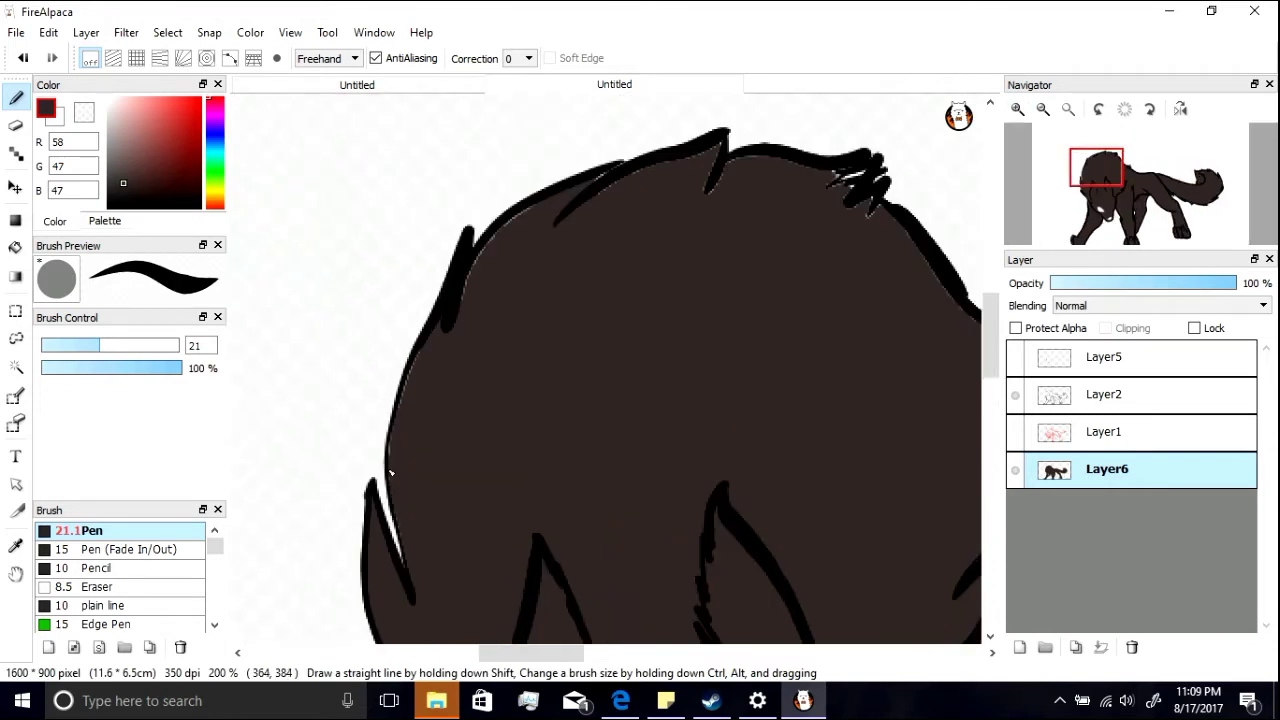
Step: Paint over the thin unfilled gaps along the mane and upper back outline on Layer6
drag(450, 326, 515, 227)
drag(717, 155, 727, 178)
drag(833, 178, 873, 211)
mouse_move(502, 653)
mouse_down()
mouse_move(600, 655)
mouse_move(569, 654)
mouse_up()
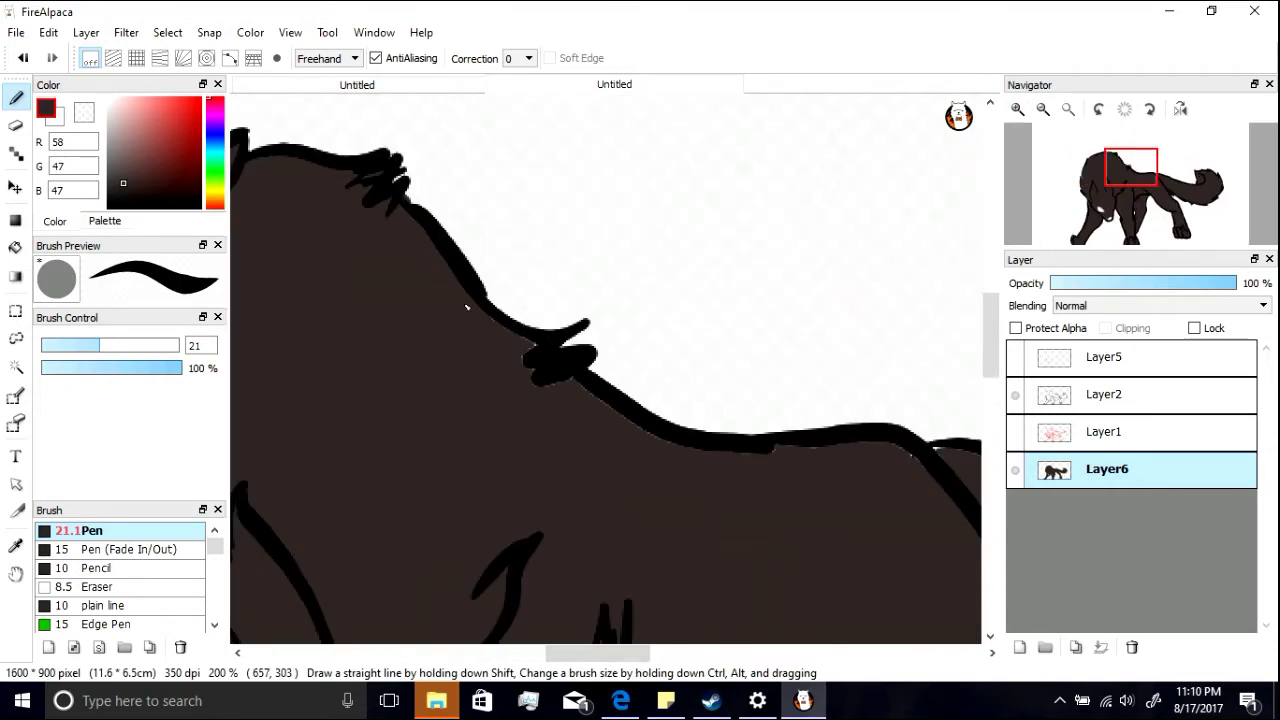
drag(893, 467, 913, 457)
click(15, 125)
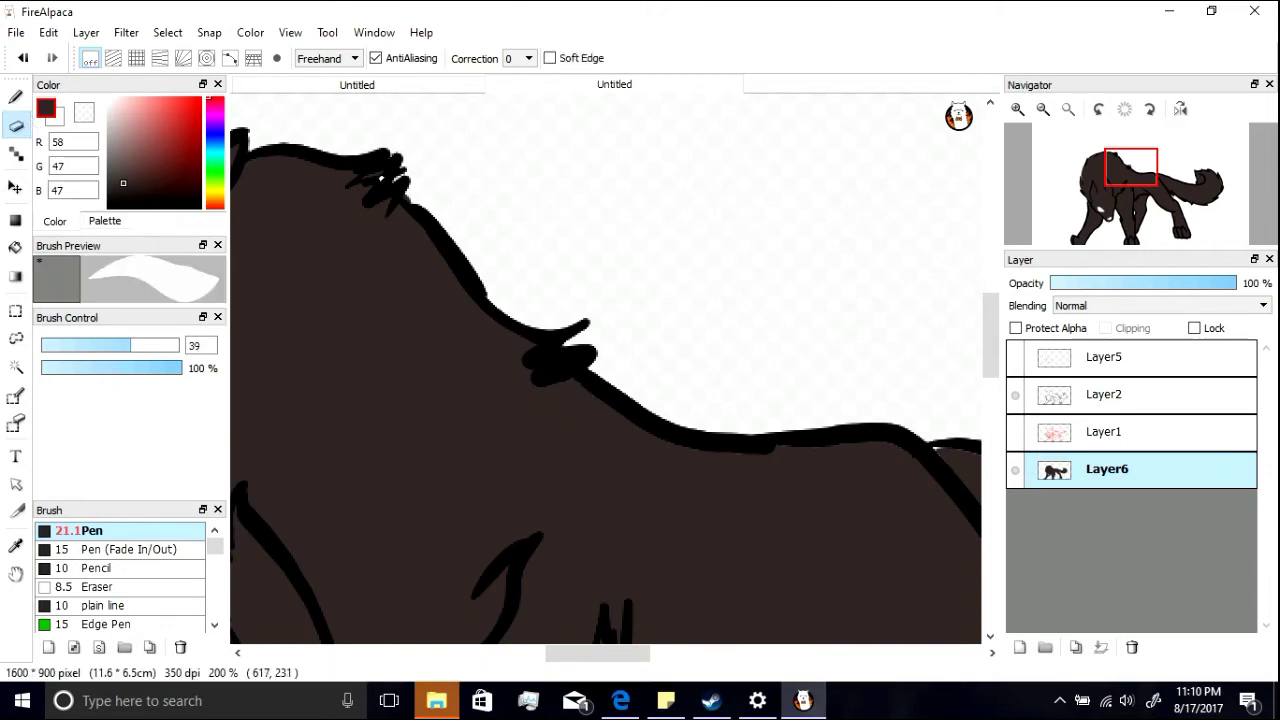
click(15, 98)
Step: Paint over the thin gaps along the top of the rump and around the edges of the tail on Layer6
drag(612, 653, 680, 653)
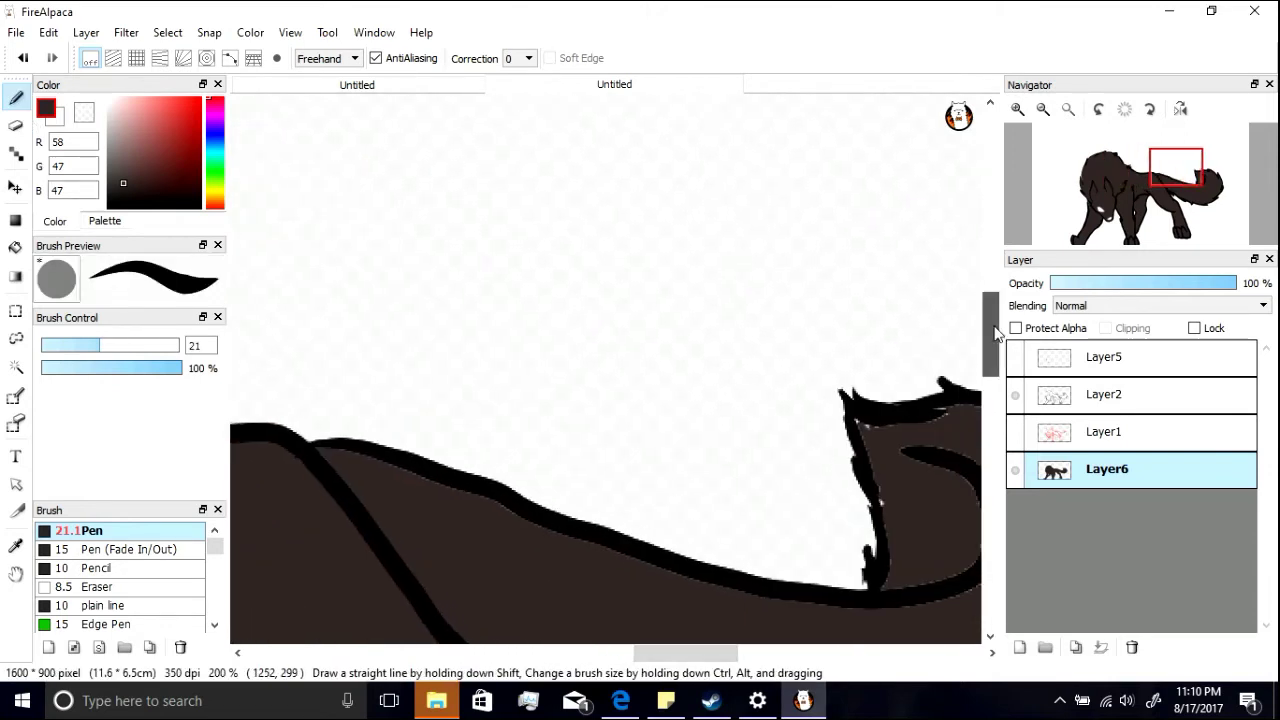
drag(993, 332, 993, 357)
drag(598, 422, 697, 445)
drag(552, 592, 527, 545)
drag(680, 653, 719, 653)
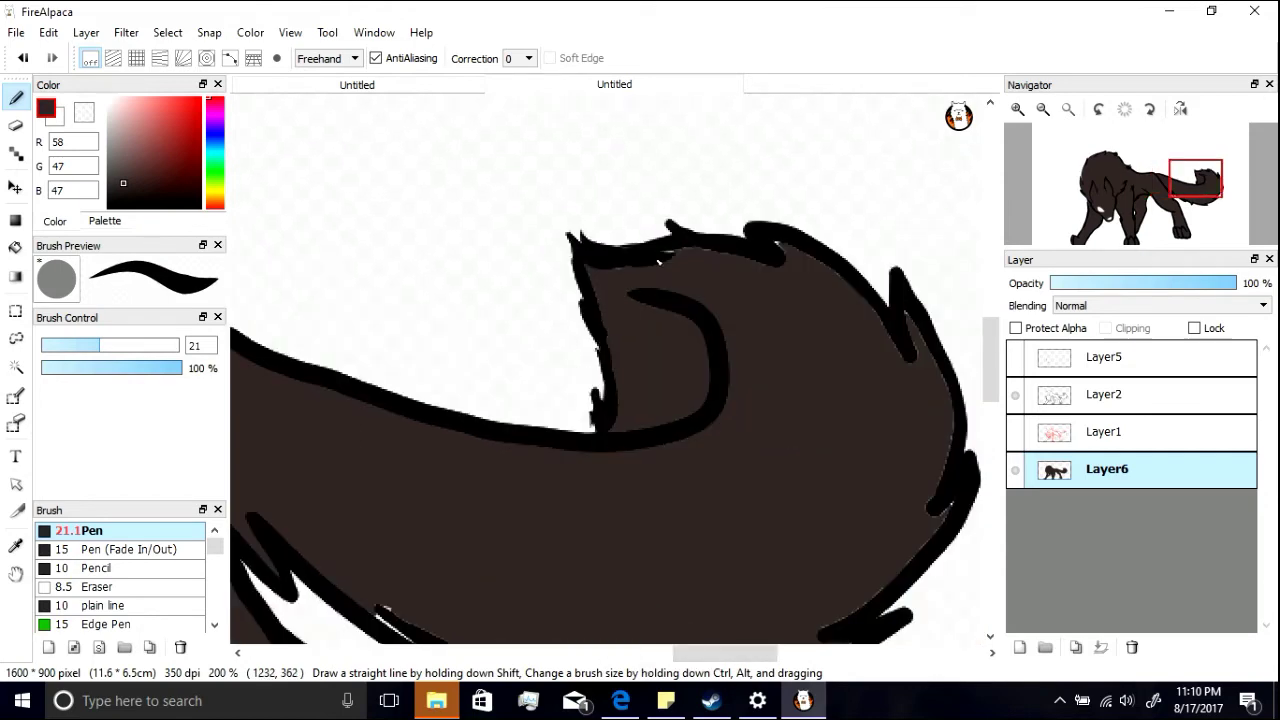
mouse_move(787, 245)
mouse_down()
mouse_move(910, 338)
mouse_move(947, 505)
mouse_move(856, 606)
mouse_up()
mouse_move(993, 363)
mouse_down()
mouse_move(1008, 366)
mouse_move(1000, 411)
mouse_up()
drag(412, 356, 370, 325)
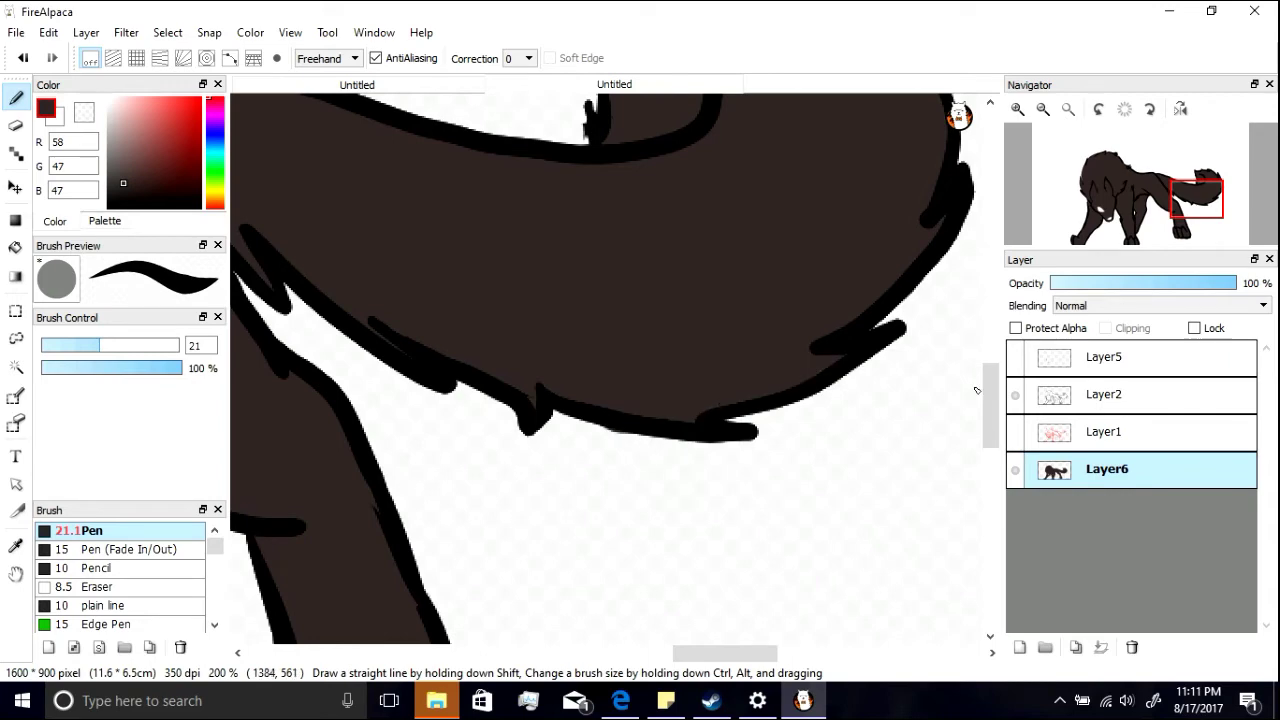
Step: Show Layer5 and reduce the pen size to 10.1, undoing the trial strokes
scroll(840, 350, up, 4)
key(e)
mouse_move(1144, 212)
mouse_down()
mouse_move(1109, 226)
mouse_move(1119, 215)
mouse_up()
click(1015, 358)
click(15, 97)
drag(371, 316, 381, 310)
key(ctrl+z)
drag(82, 346, 68, 346)
drag(375, 313, 373, 329)
key(ctrl+z)
Step: Paint over the small gaps around the outline of the left eye on Layer6
click(1017, 111)
click(1017, 111)
drag(1108, 211, 1098, 215)
drag(740, 250, 757, 302)
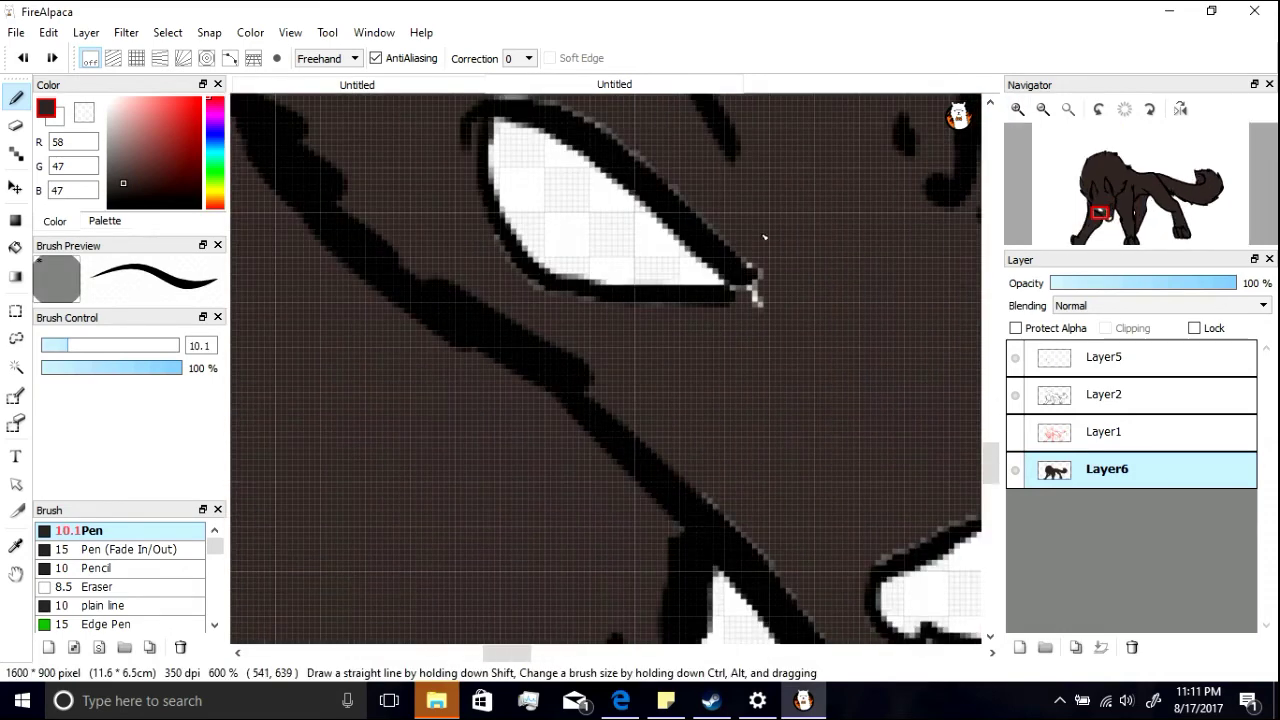
drag(492, 224, 571, 319)
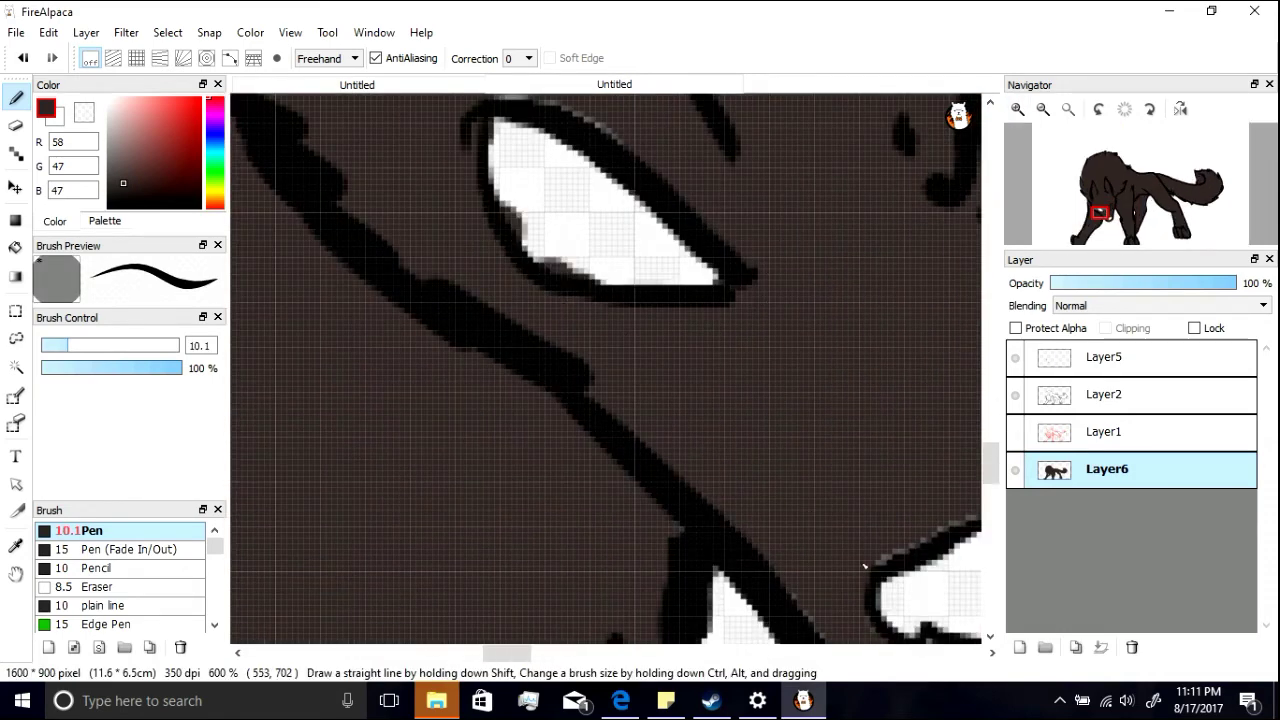
Step: Erase the stray brown fill from inside both eyes, undoing the misplaced eraser strokes
drag(995, 458, 995, 440)
key(e)
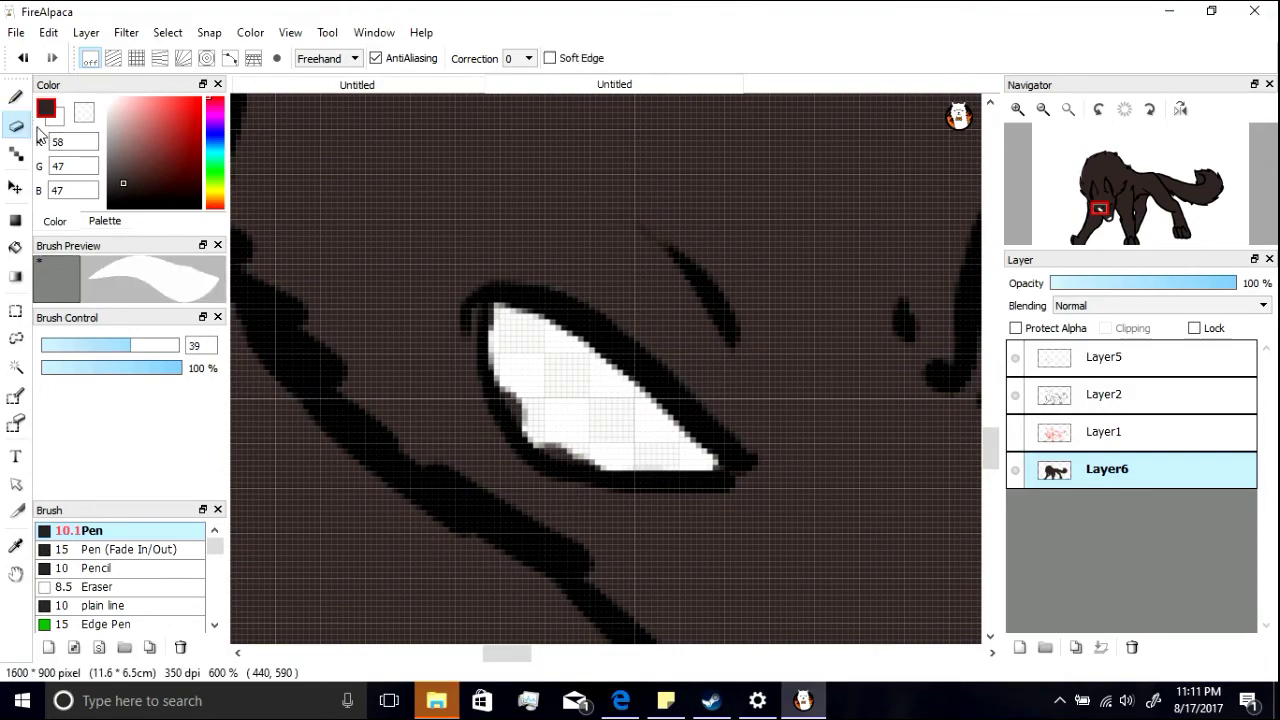
drag(530, 427, 595, 465)
drag(515, 653, 545, 653)
mouse_move(600, 215)
mouse_down()
mouse_move(588, 316)
mouse_move(550, 362)
mouse_up()
key(ctrl+z)
mouse_move(611, 300)
mouse_down()
mouse_move(535, 389)
mouse_move(605, 342)
mouse_up()
mouse_move(632, 312)
mouse_down()
mouse_move(628, 174)
mouse_move(637, 305)
mouse_up()
key(ctrl+z)
drag(637, 169, 655, 280)
Step: Paint over the remaining gaps around the nose and muzzle outline with the pen on Layer6
key(b)
drag(540, 654, 524, 656)
drag(990, 449, 990, 475)
mouse_move(660, 502)
mouse_down()
mouse_move(682, 553)
mouse_move(786, 555)
mouse_move(832, 480)
mouse_up()
scroll(832, 479, down, 10)
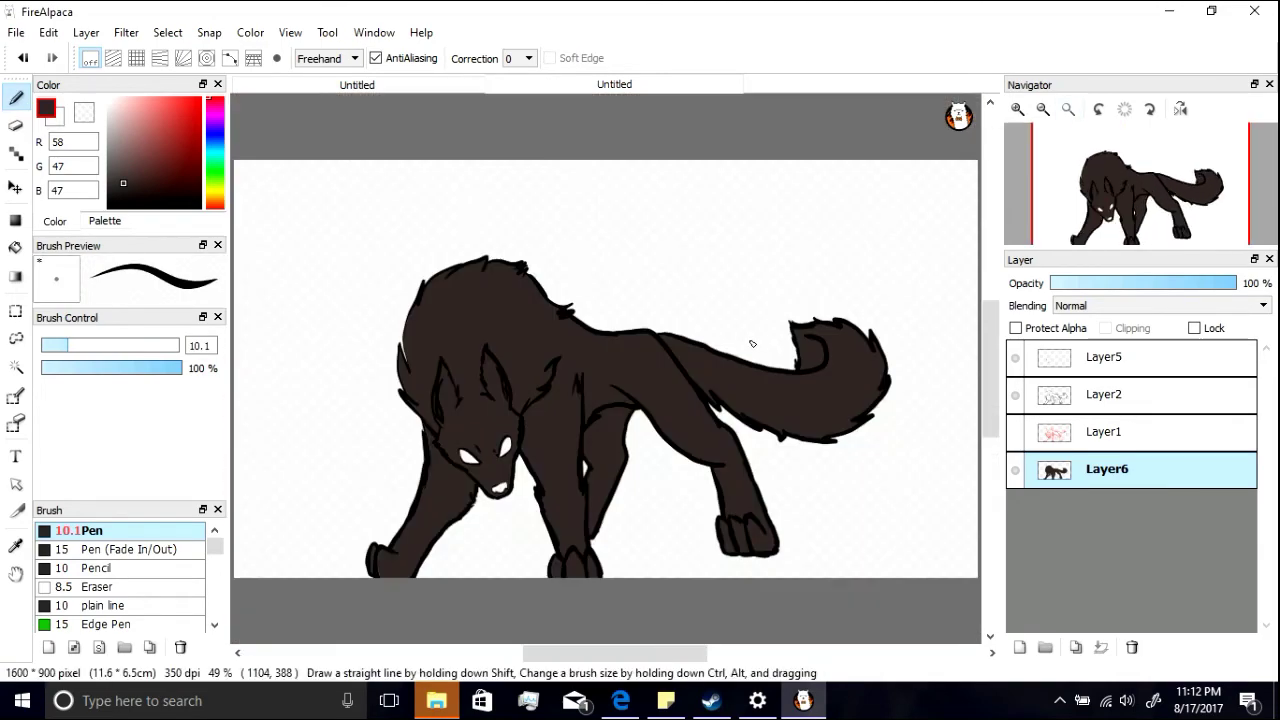
Step: Add a new layer directly above Layer6 and paint dark red markings above both eyes
click(142, 181)
click(1020, 647)
scroll(638, 324, up, 6)
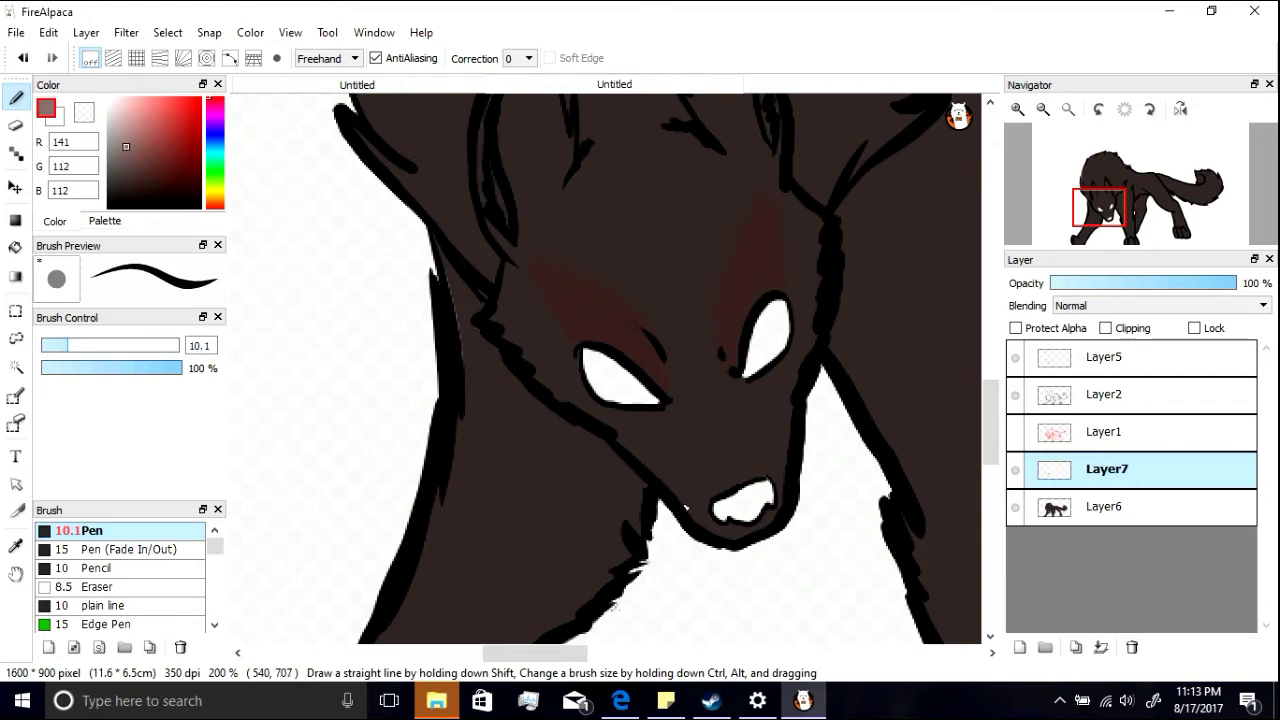
Step: Paint light grey (168, 163, 163) fur markings along the muzzle, chin and both cheeks on Layer7
click(110, 134)
mouse_move(667, 481)
mouse_down()
mouse_move(645, 428)
mouse_move(655, 460)
mouse_move(622, 426)
mouse_up()
mouse_move(784, 474)
mouse_down()
mouse_move(772, 372)
mouse_move(786, 455)
mouse_up()
mouse_move(788, 410)
mouse_down()
mouse_move(800, 213)
mouse_move(818, 230)
mouse_move(786, 374)
mouse_up()
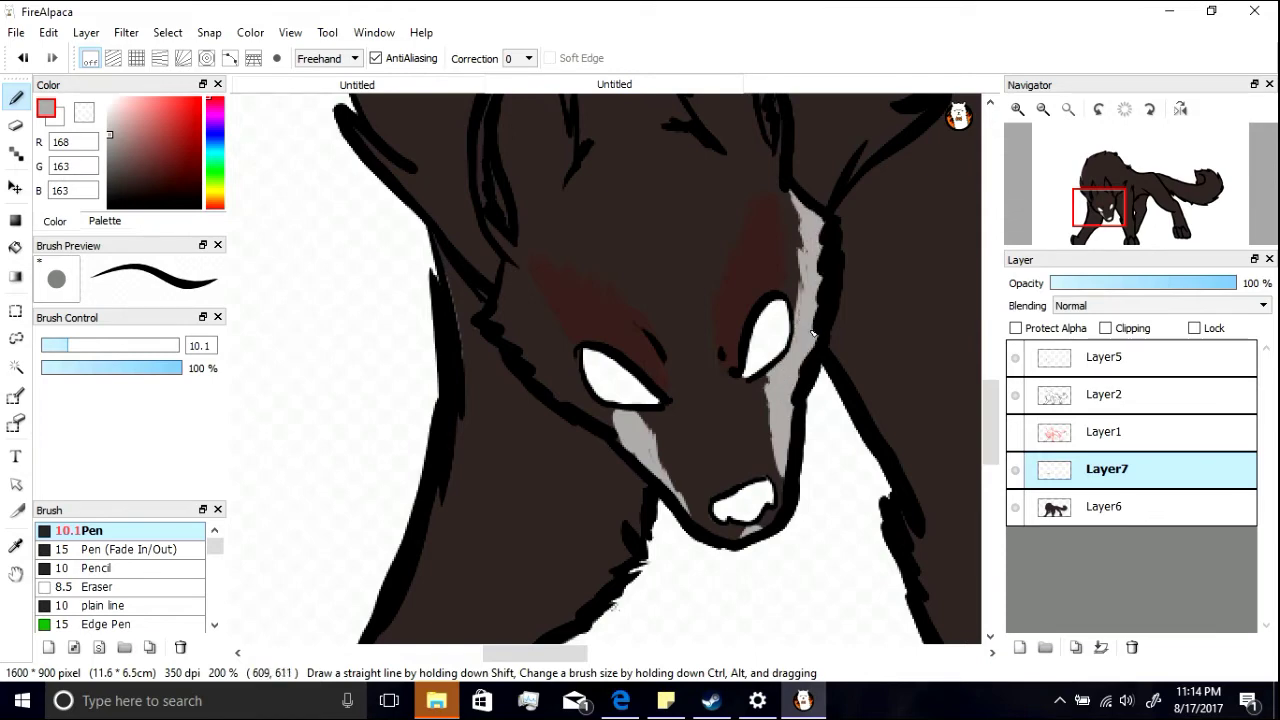
mouse_move(625, 411)
mouse_down()
mouse_move(580, 390)
mouse_move(516, 288)
mouse_move(498, 311)
mouse_move(627, 441)
mouse_up()
mouse_move(564, 372)
mouse_down()
mouse_move(512, 290)
mouse_move(522, 302)
mouse_up()
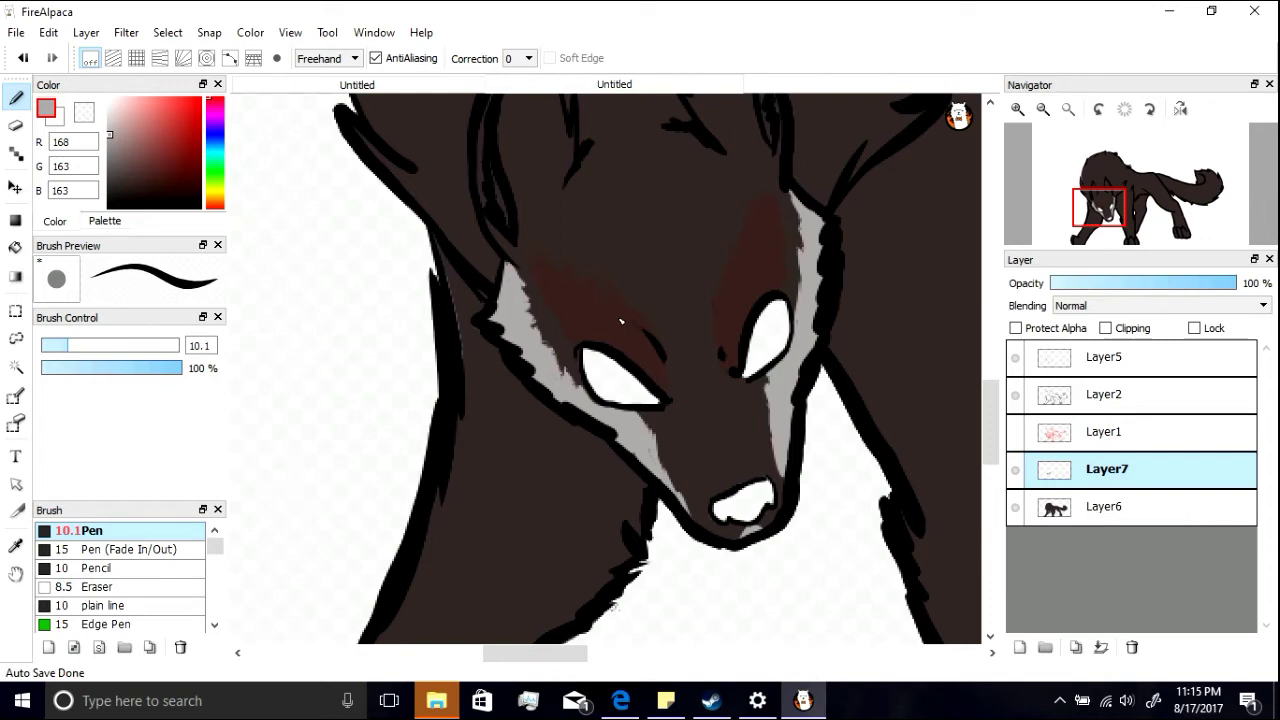
Step: Add red (94, 45, 45) and deep red (79, 8, 8) accents to the markings above the inner corners of both eyes
click(155, 167)
drag(662, 370, 605, 300)
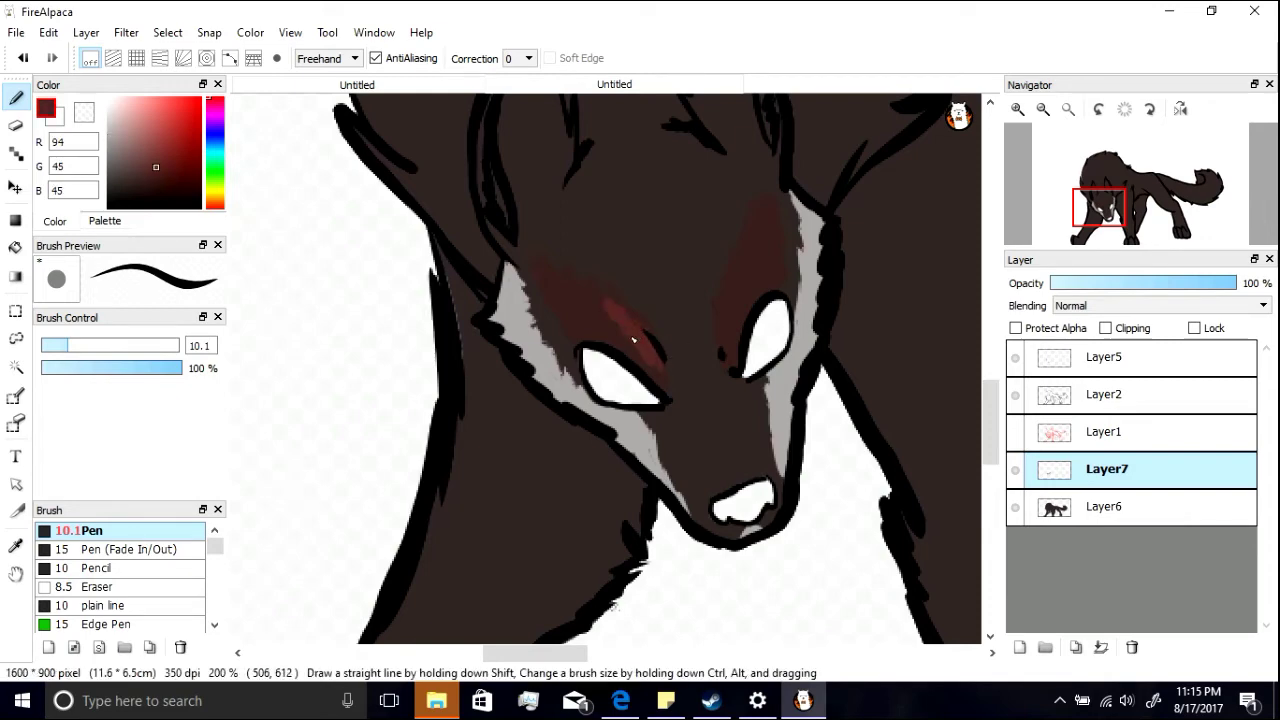
drag(721, 338, 734, 296)
click(178, 148)
mouse_move(657, 366)
mouse_down()
mouse_move(648, 343)
mouse_move(658, 360)
mouse_up()
click(191, 174)
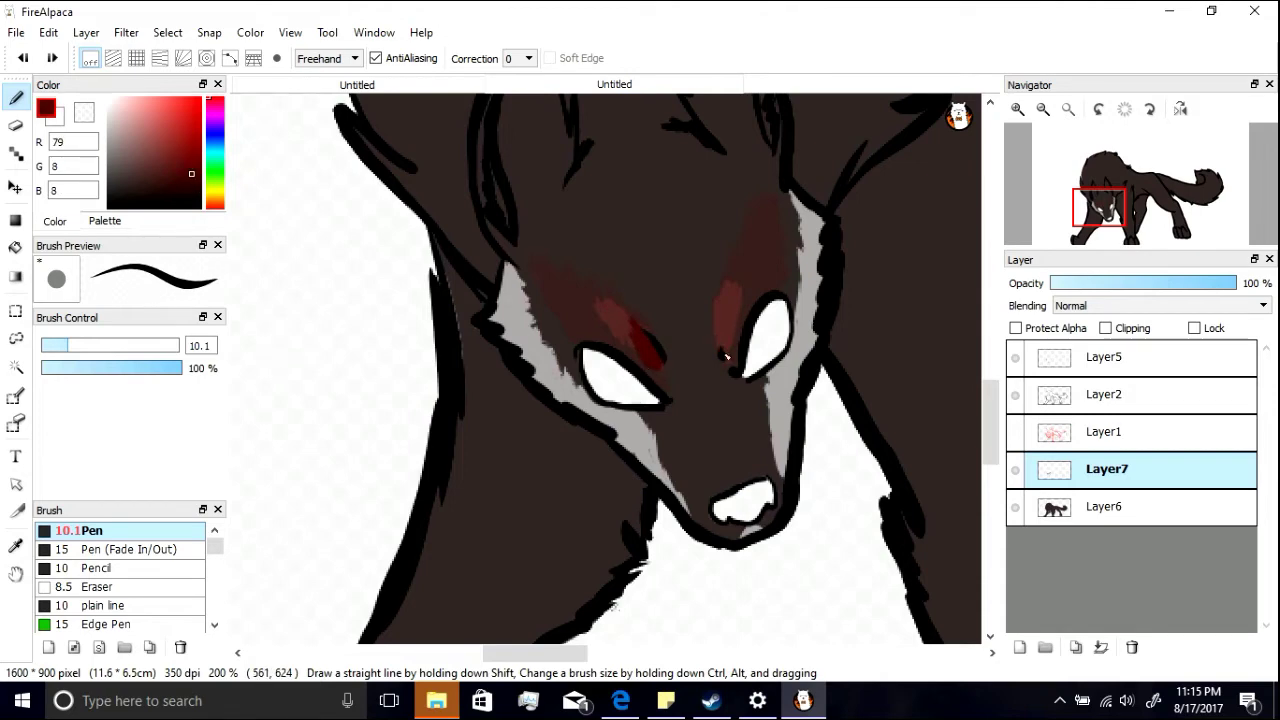
drag(731, 344, 738, 320)
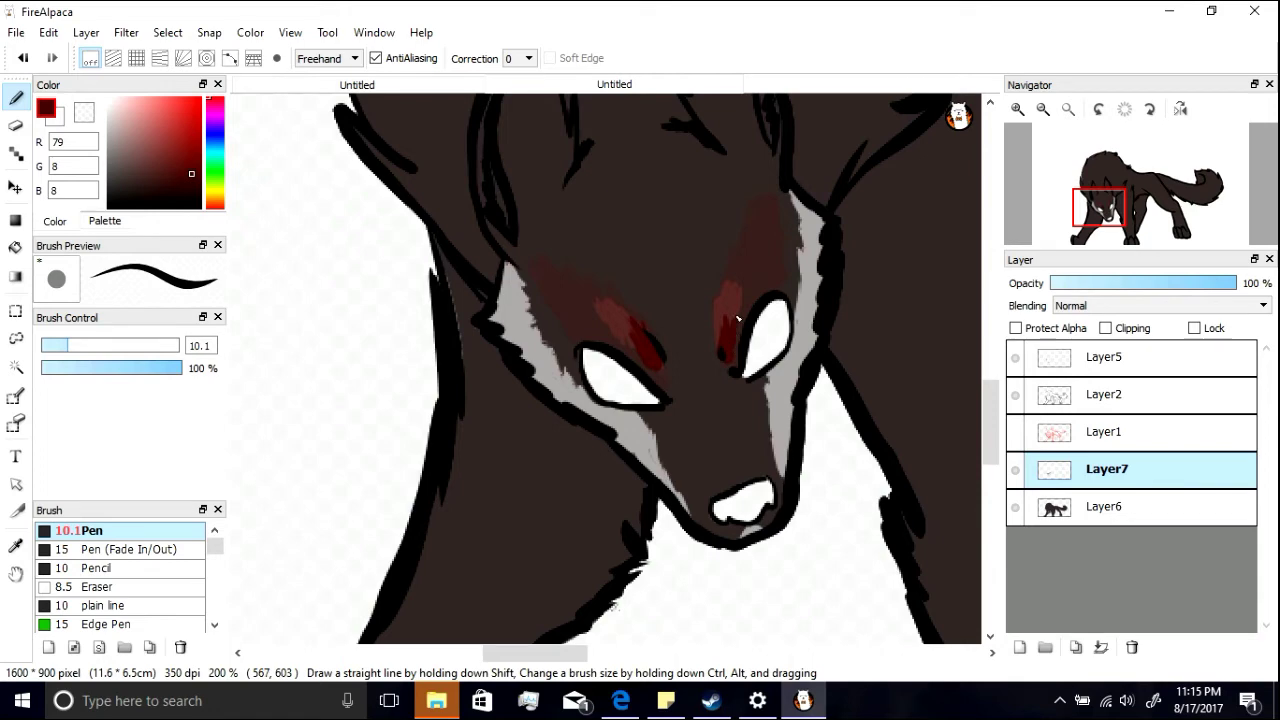
Step: Paint the inner ears in dark brown (60, 35, 20), undoing the last stroke
click(123, 183)
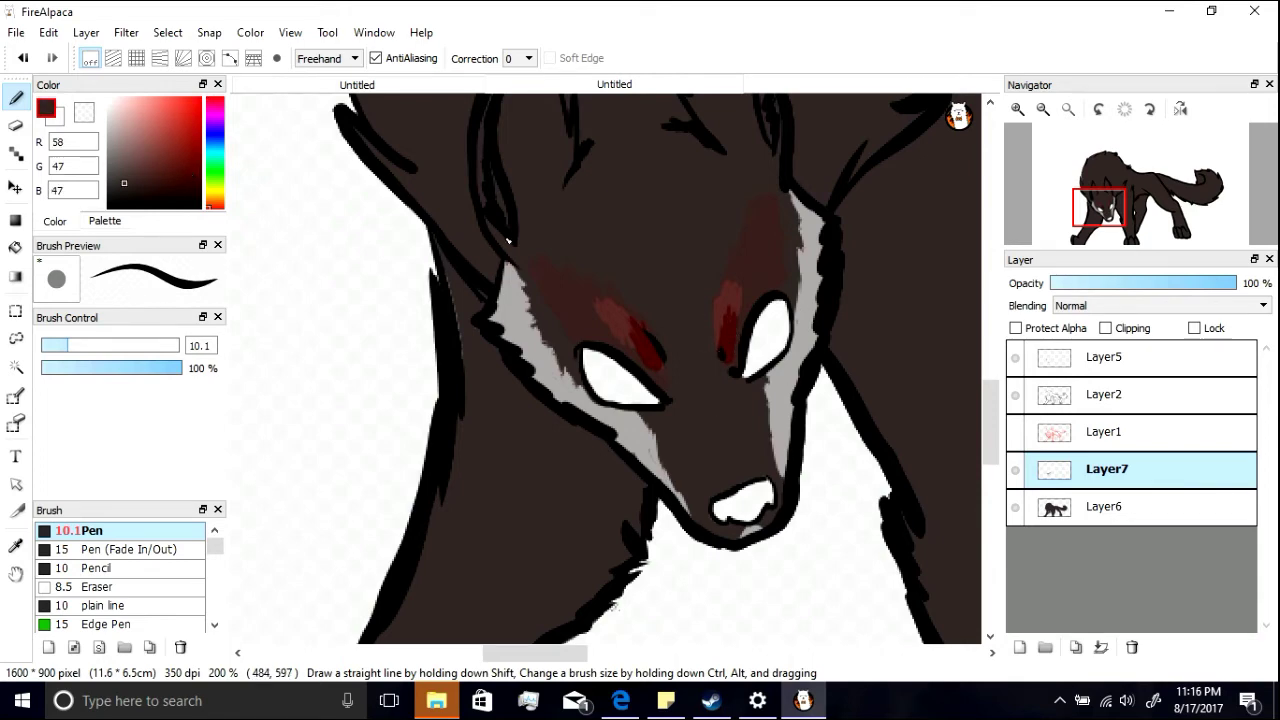
click(215, 201)
click(169, 182)
drag(640, 258, 613, 228)
scroll(936, 368, up, 3)
key(ctrl+z)
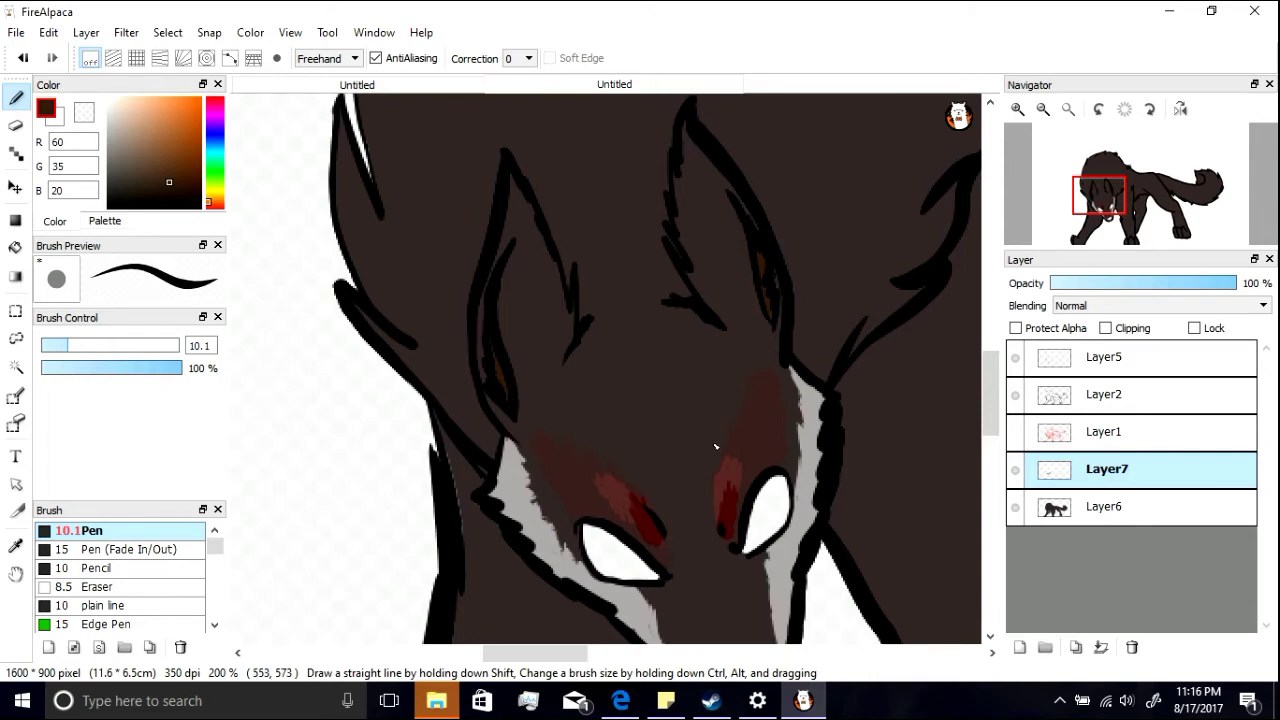
Step: Paint the tips and inner rims of both ears light grey (168, 163, 163) with ragged fur edges
right_click(808, 412)
mouse_move(769, 325)
mouse_down()
mouse_move(727, 191)
mouse_move(716, 204)
mouse_move(754, 224)
mouse_move(700, 212)
mouse_move(688, 150)
mouse_move(698, 198)
mouse_up()
mouse_move(548, 230)
mouse_down()
mouse_move(529, 268)
mouse_move(486, 288)
mouse_move(482, 374)
mouse_up()
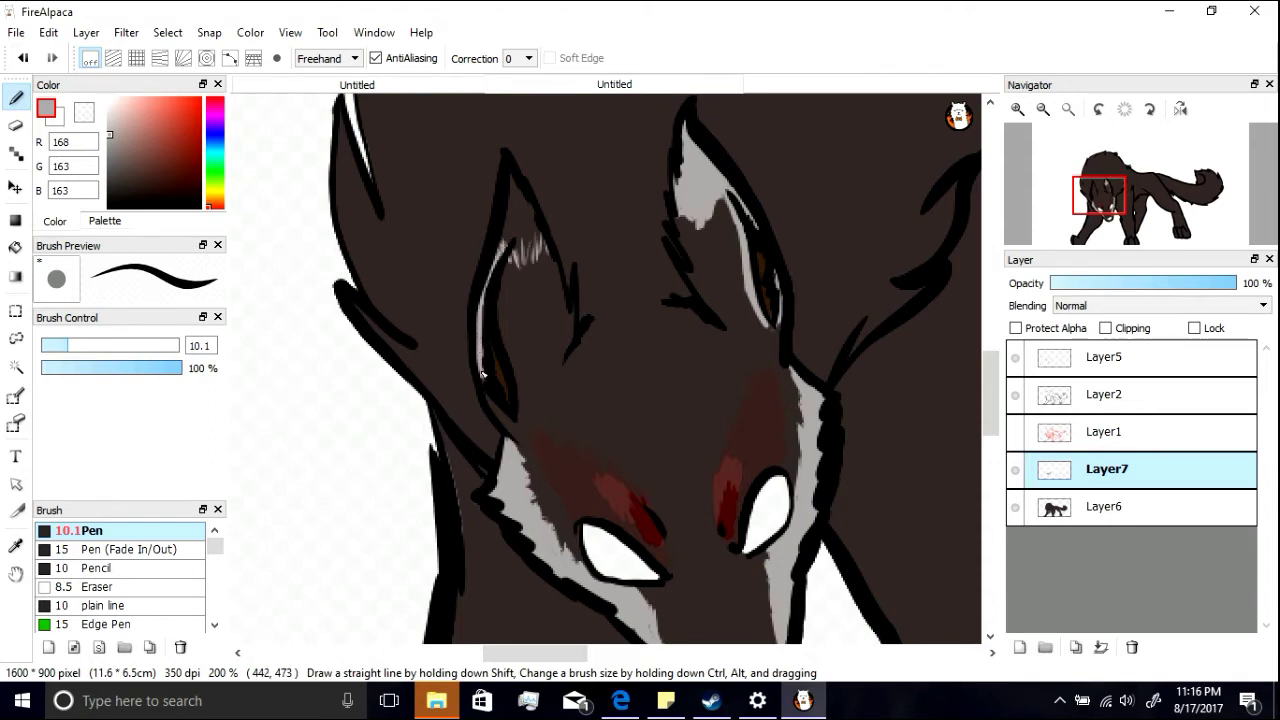
mouse_move(515, 424)
mouse_down()
mouse_move(502, 252)
mouse_move(532, 206)
mouse_move(549, 255)
mouse_up()
drag(678, 203, 714, 190)
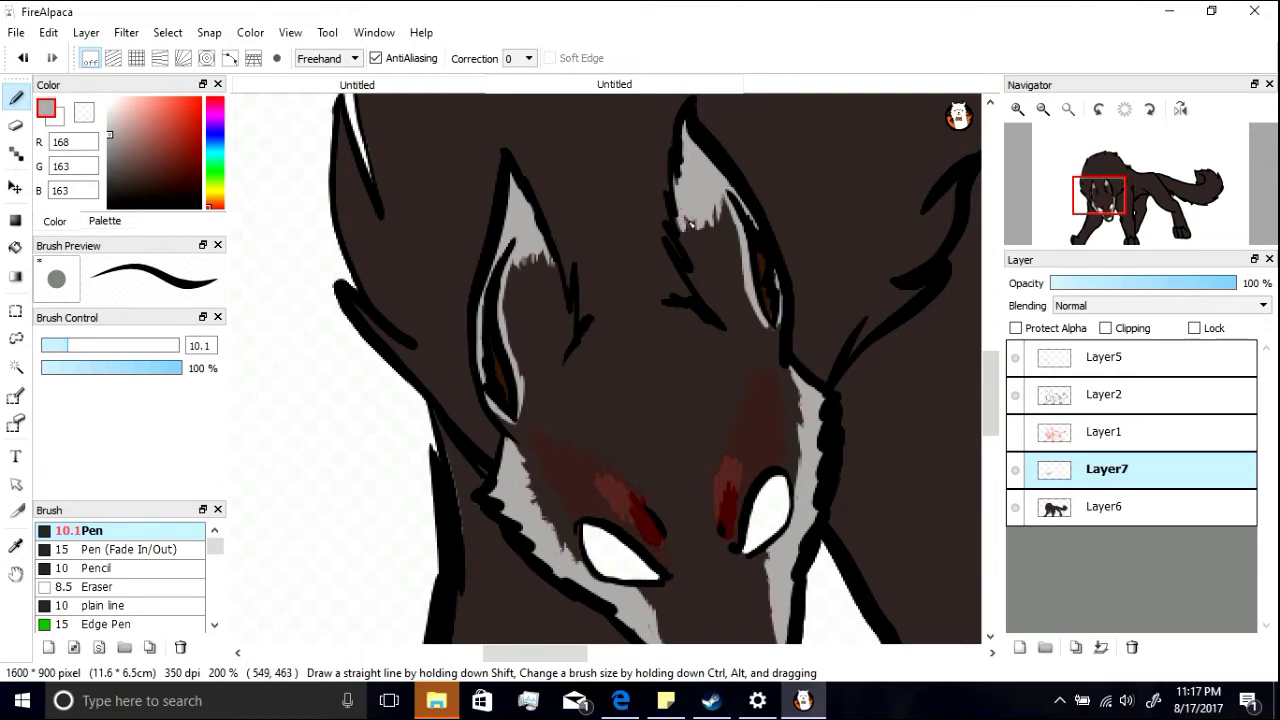
Step: Paint light grey markings on the fur tufts beside the head
drag(551, 651, 596, 651)
mouse_move(530, 392)
mouse_down()
mouse_move(570, 312)
mouse_move(625, 296)
mouse_up()
drag(654, 216, 651, 218)
drag(786, 430, 870, 352)
drag(798, 392, 818, 364)
drag(788, 402, 798, 384)
Step: Paint a light grey fur marking along the back edge of the leg behind the middle front leg
mouse_move(590, 655)
mouse_down()
mouse_move(640, 656)
mouse_move(611, 656)
mouse_up()
drag(994, 395, 995, 461)
mouse_move(641, 388)
mouse_down()
mouse_move(646, 434)
mouse_move(664, 352)
mouse_up()
drag(656, 426, 737, 264)
mouse_move(716, 310)
mouse_down()
mouse_move(646, 447)
mouse_move(686, 385)
mouse_up()
Step: Paint light grey fur streaks up both sides of the middle front leg and outline the marking above its paw
mouse_move(545, 480)
mouse_down()
mouse_move(570, 447)
mouse_move(589, 450)
mouse_up()
drag(590, 448, 599, 346)
drag(616, 408, 626, 302)
mouse_move(549, 470)
mouse_down()
mouse_move(534, 500)
mouse_move(468, 384)
mouse_up()
drag(474, 388, 506, 462)
mouse_move(598, 345)
mouse_down()
mouse_move(611, 380)
mouse_move(604, 464)
mouse_up()
mouse_move(609, 390)
mouse_down()
mouse_move(590, 474)
mouse_move(606, 500)
mouse_up()
mouse_move(606, 500)
mouse_down()
mouse_move(583, 432)
mouse_move(578, 470)
mouse_move(572, 388)
mouse_up()
drag(576, 392, 590, 440)
drag(585, 506, 731, 494)
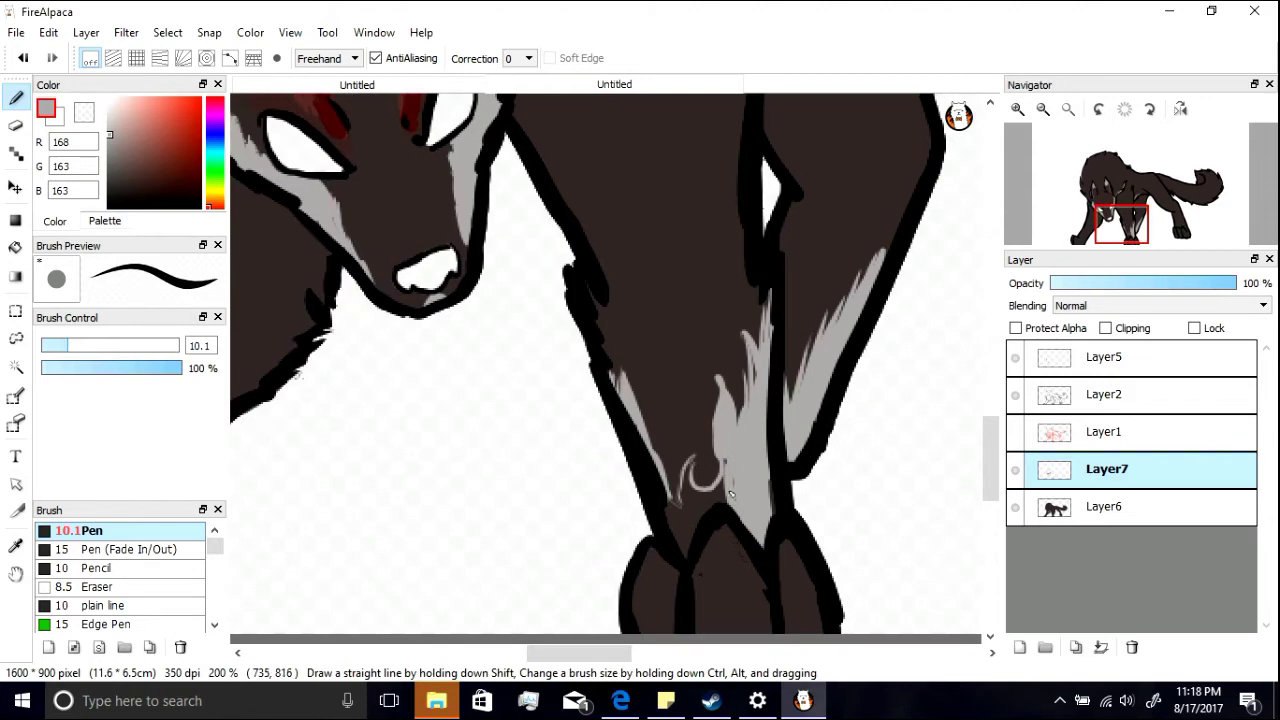
Step: Paint the toes of the middle front paw light grey and fill in the marking just above them
drag(722, 560, 733, 628)
drag(805, 576, 795, 630)
mouse_move(662, 585)
mouse_down()
mouse_move(650, 630)
mouse_move(676, 580)
mouse_move(635, 607)
mouse_move(646, 630)
mouse_up()
mouse_move(699, 564)
mouse_down()
mouse_move(704, 632)
mouse_move(710, 577)
mouse_move(735, 560)
mouse_move(748, 615)
mouse_move(766, 626)
mouse_up()
mouse_move(785, 548)
mouse_down()
mouse_move(786, 605)
mouse_move(797, 561)
mouse_move(817, 633)
mouse_up()
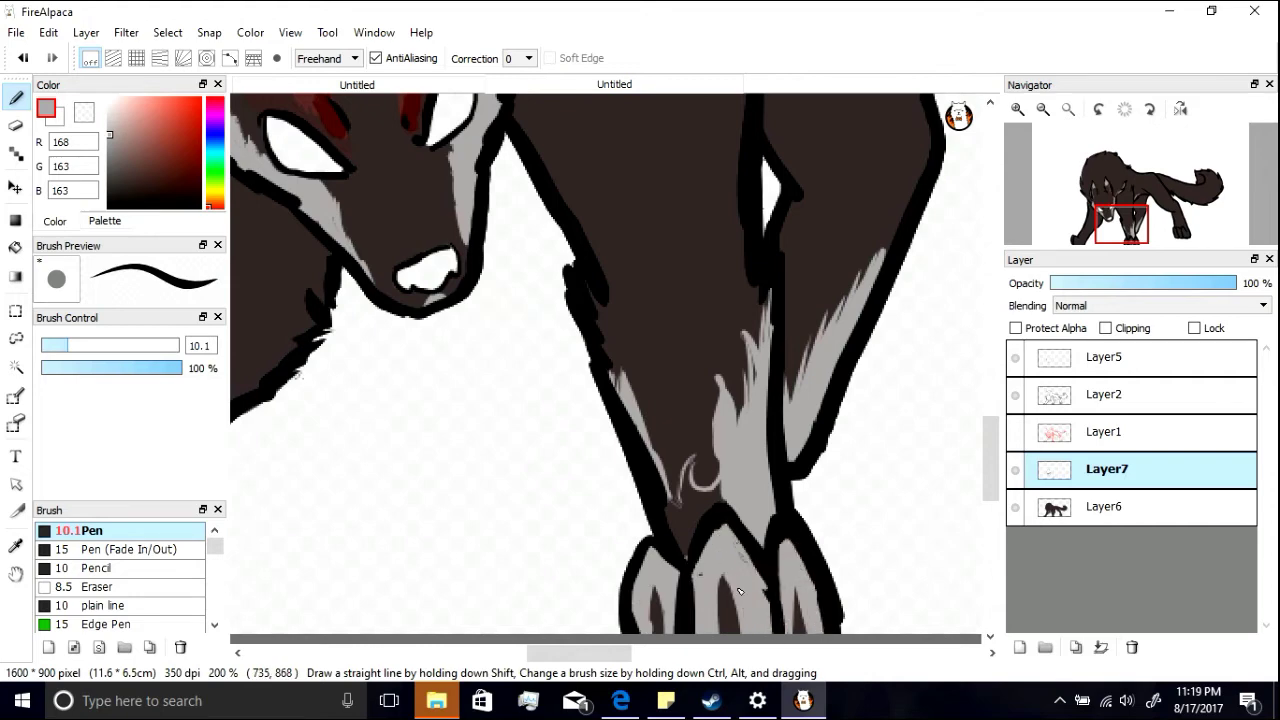
mouse_move(686, 546)
mouse_down()
mouse_move(727, 504)
mouse_move(688, 470)
mouse_move(688, 518)
mouse_up()
drag(753, 360, 750, 404)
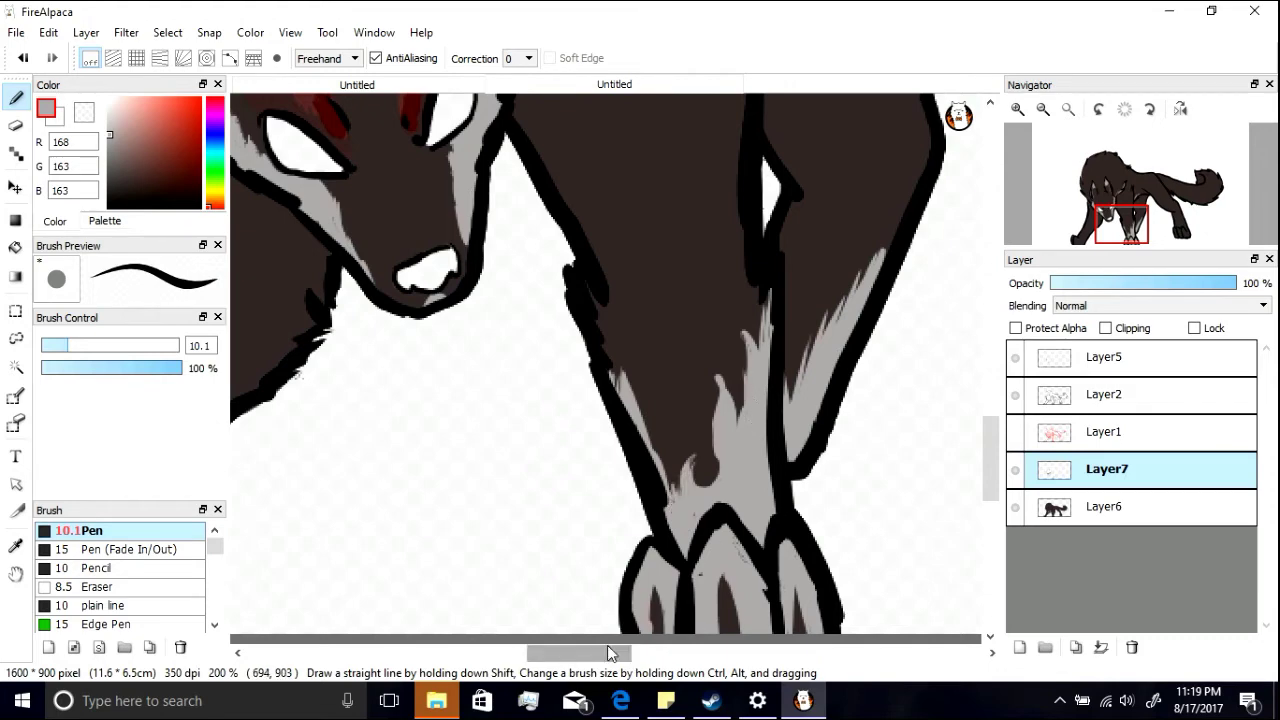
Step: Paint the lower part, inner edge and paw of the outstretched front leg light grey with a ragged fur edge
drag(608, 652, 533, 652)
mouse_move(560, 456)
mouse_down()
mouse_move(603, 457)
mouse_move(669, 398)
mouse_up()
drag(670, 415, 652, 472)
mouse_move(714, 424)
mouse_down()
mouse_move(798, 352)
mouse_move(807, 308)
mouse_move(856, 262)
mouse_move(788, 334)
mouse_move(824, 330)
mouse_move(846, 305)
mouse_move(856, 262)
mouse_up()
drag(780, 378, 662, 498)
mouse_move(662, 498)
mouse_down()
mouse_move(582, 630)
mouse_move(660, 488)
mouse_up()
drag(660, 488, 780, 385)
mouse_move(699, 436)
mouse_down()
mouse_move(668, 424)
mouse_move(590, 628)
mouse_up()
click(602, 652)
mouse_move(473, 562)
mouse_down()
mouse_move(521, 630)
mouse_move(478, 533)
mouse_up()
mouse_move(453, 514)
mouse_down()
mouse_move(456, 622)
mouse_move(462, 535)
mouse_move(498, 532)
mouse_move(544, 553)
mouse_move(544, 532)
mouse_move(538, 568)
mouse_move(565, 588)
mouse_up()
mouse_move(596, 524)
mouse_down()
mouse_move(620, 464)
mouse_move(663, 419)
mouse_move(681, 448)
mouse_up()
Step: Break up the grey fur edges on both front legs with fine strokes of the base brown (58, 47, 47)
click(124, 183)
key(ctrl+z)
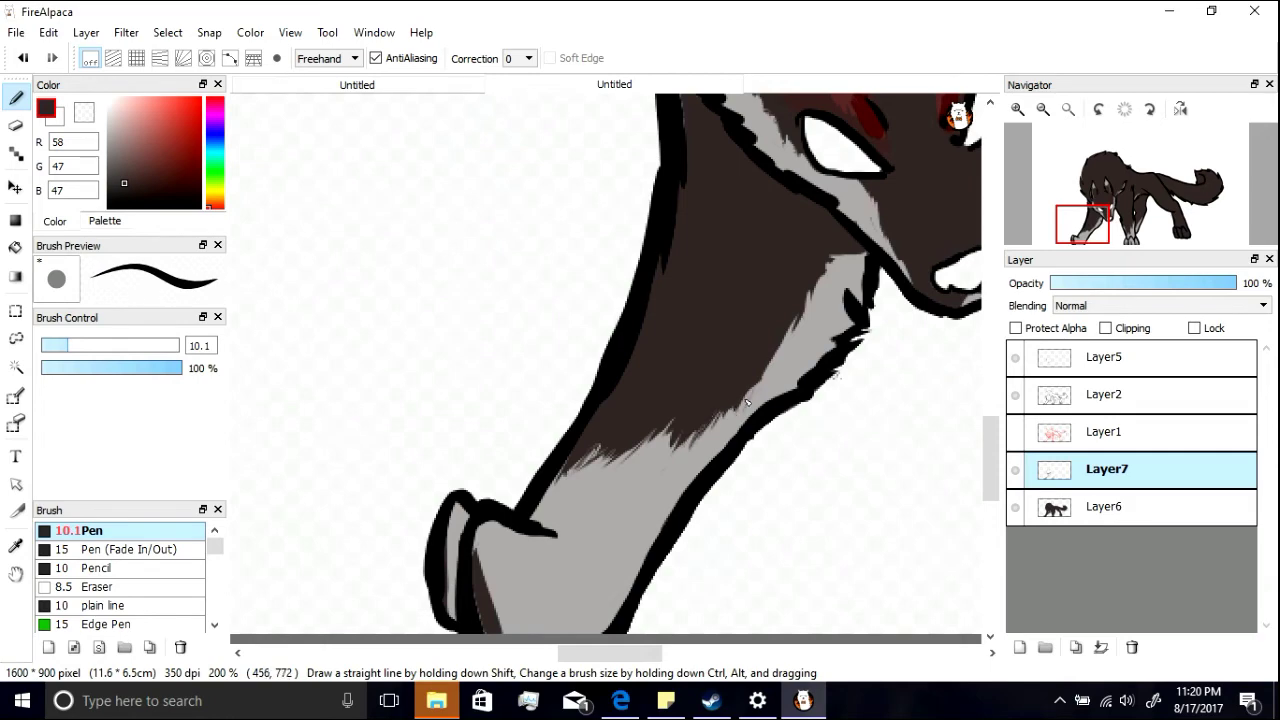
drag(746, 402, 784, 340)
drag(770, 392, 799, 295)
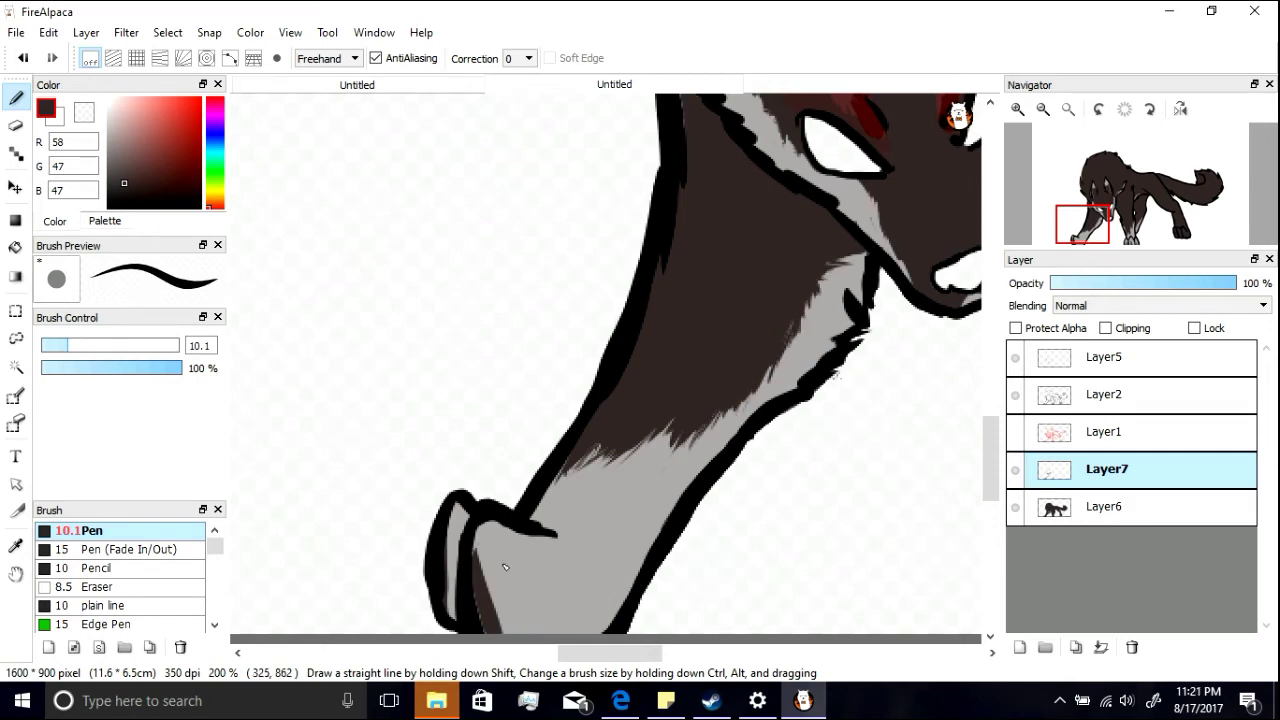
drag(612, 653, 585, 653)
drag(607, 414, 599, 386)
mouse_move(686, 378)
mouse_down()
mouse_move(685, 446)
mouse_move(683, 395)
mouse_up()
drag(717, 342, 711, 410)
Step: Paint the toes and lower part of the hind leg light grey (168, 163, 163)
mouse_move(635, 654)
mouse_down()
mouse_move(669, 658)
mouse_move(606, 660)
mouse_move(711, 653)
mouse_move(625, 654)
mouse_move(699, 653)
mouse_up()
right_click(420, 477)
drag(506, 412, 554, 530)
drag(536, 464, 498, 400)
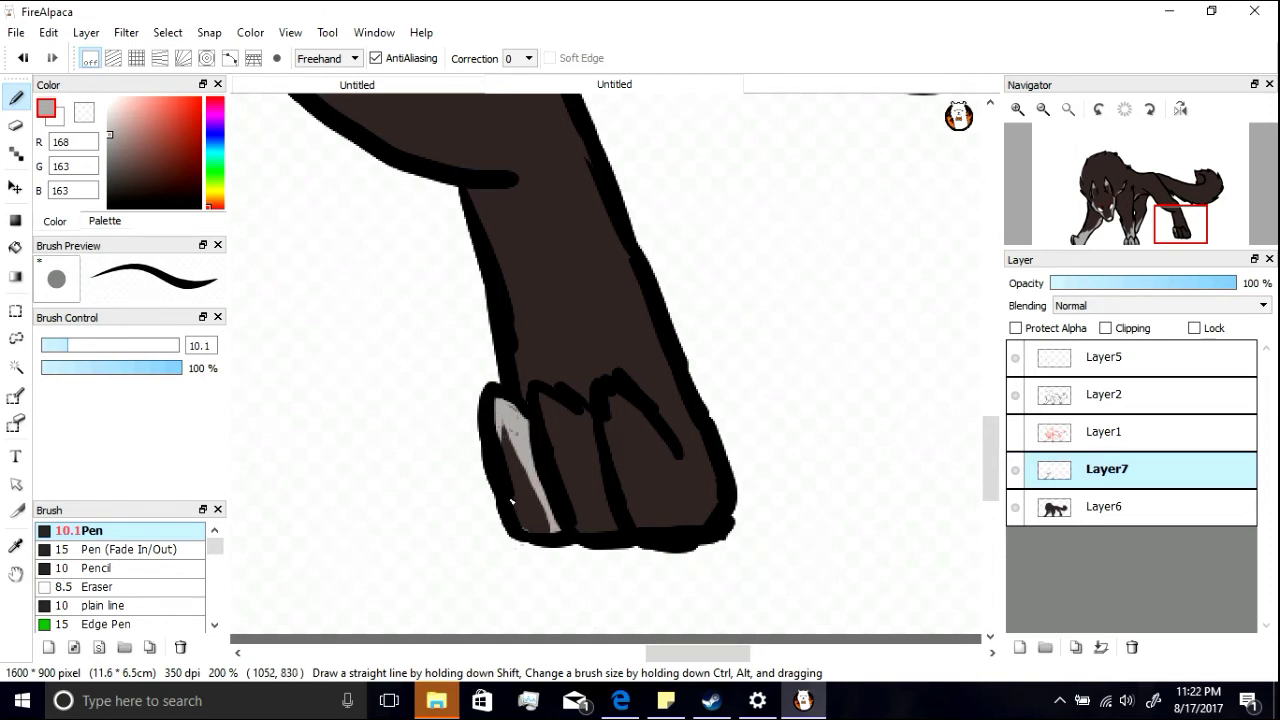
mouse_move(550, 425)
mouse_down()
mouse_move(576, 449)
mouse_move(614, 546)
mouse_move(542, 399)
mouse_move(601, 473)
mouse_up()
mouse_move(610, 416)
mouse_down()
mouse_move(668, 480)
mouse_move(704, 480)
mouse_move(657, 364)
mouse_move(735, 343)
mouse_up()
mouse_move(658, 382)
mouse_down()
mouse_move(714, 404)
mouse_move(778, 399)
mouse_move(787, 351)
mouse_move(647, 377)
mouse_move(672, 362)
mouse_move(689, 383)
mouse_move(697, 371)
mouse_move(652, 401)
mouse_move(712, 361)
mouse_move(762, 360)
mouse_move(768, 290)
mouse_move(776, 317)
mouse_move(660, 352)
mouse_up()
Step: Refine the jagged fur edge on the hind leg with alternating base brown (58, 47, 47) and light grey strokes
alt+click(684, 294)
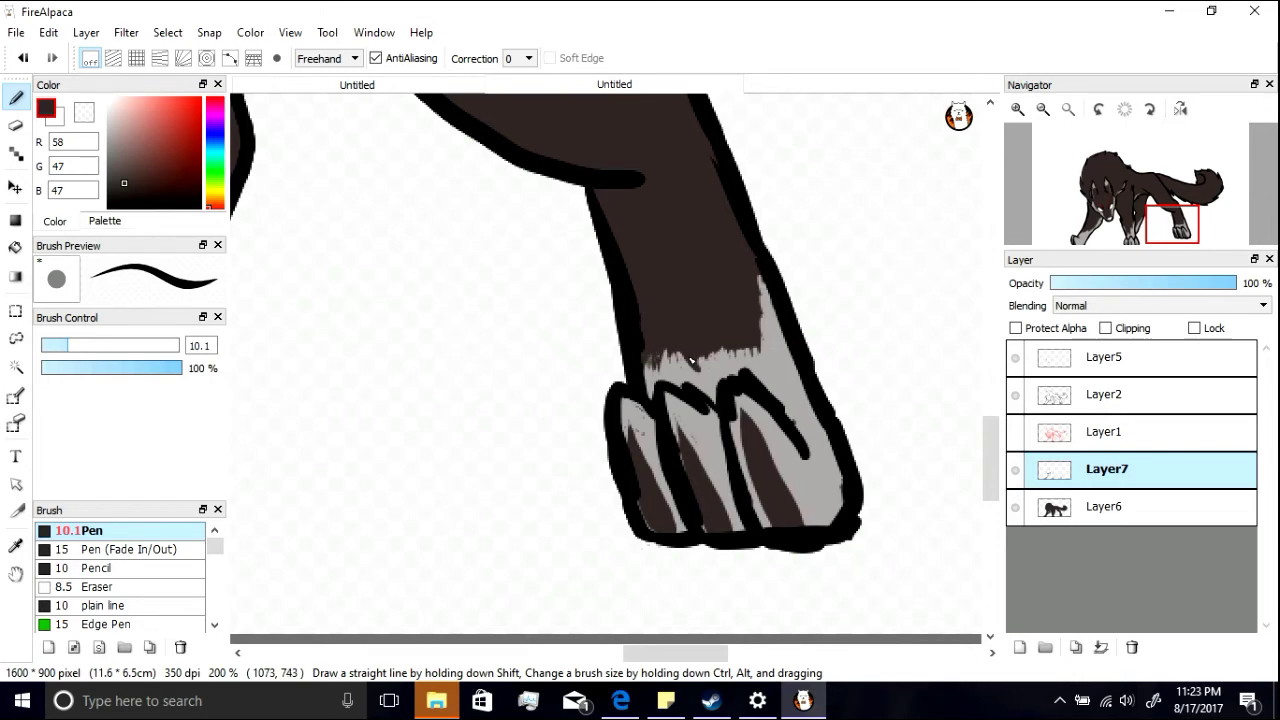
drag(763, 352, 766, 296)
mouse_move(670, 384)
mouse_down()
mouse_move(685, 356)
mouse_move(731, 345)
mouse_up()
drag(651, 388, 661, 358)
drag(763, 335, 759, 274)
alt+click(775, 387)
drag(770, 331, 760, 292)
drag(767, 302, 758, 267)
Step: Clear the red sketch from Layer1
drag(1146, 222, 1143, 226)
drag(1197, 187, 1201, 189)
drag(693, 651, 582, 652)
click(1099, 108)
click(1068, 109)
click(1099, 403)
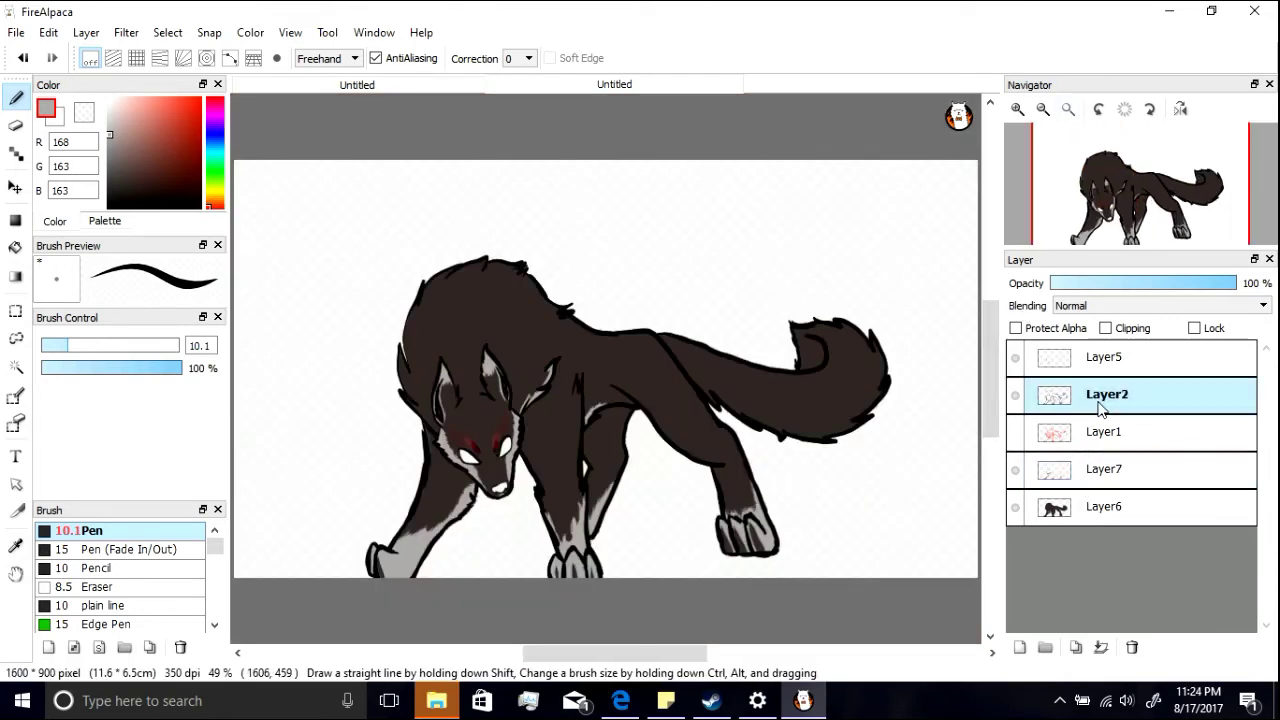
click(1107, 441)
click(16, 125)
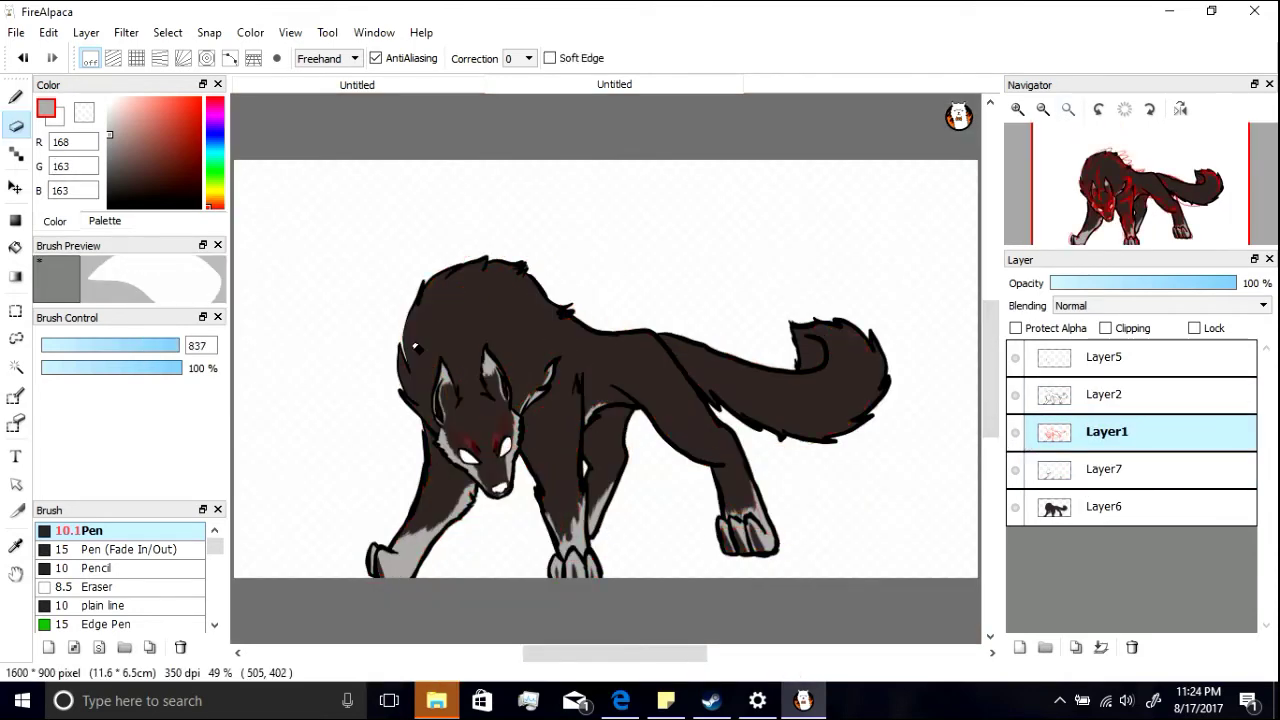
key(Delete)
Step: Paint very dark red (39, 3, 0) claws over the toes of the outstretched front paw with the Pen on Layer1
click(16, 98)
drag(119, 195, 201, 191)
scroll(1083, 200, up, 4)
click(1068, 238)
drag(650, 364, 640, 416)
drag(671, 348, 703, 440)
key(ctrl+z)
key(ctrl+z)
drag(652, 362, 641, 420)
drag(667, 350, 690, 434)
drag(684, 384, 698, 434)
Step: Move Layer1 above Layer2 and extend the dark red claws on the outstretched front paw over the line art
drag(1120, 434, 1120, 392)
drag(642, 334, 649, 382)
mouse_move(622, 344)
mouse_down()
mouse_move(571, 451)
mouse_move(564, 436)
mouse_up()
key(ctrl+z)
drag(631, 415, 583, 446)
mouse_move(631, 358)
mouse_down()
mouse_move(588, 477)
mouse_move(636, 352)
mouse_move(575, 436)
mouse_up()
Step: Outline the claws of the outstretched front paw in the near-black line colour (13, 4, 3)
alt+click(671, 366)
drag(672, 352, 699, 437)
drag(630, 316, 611, 341)
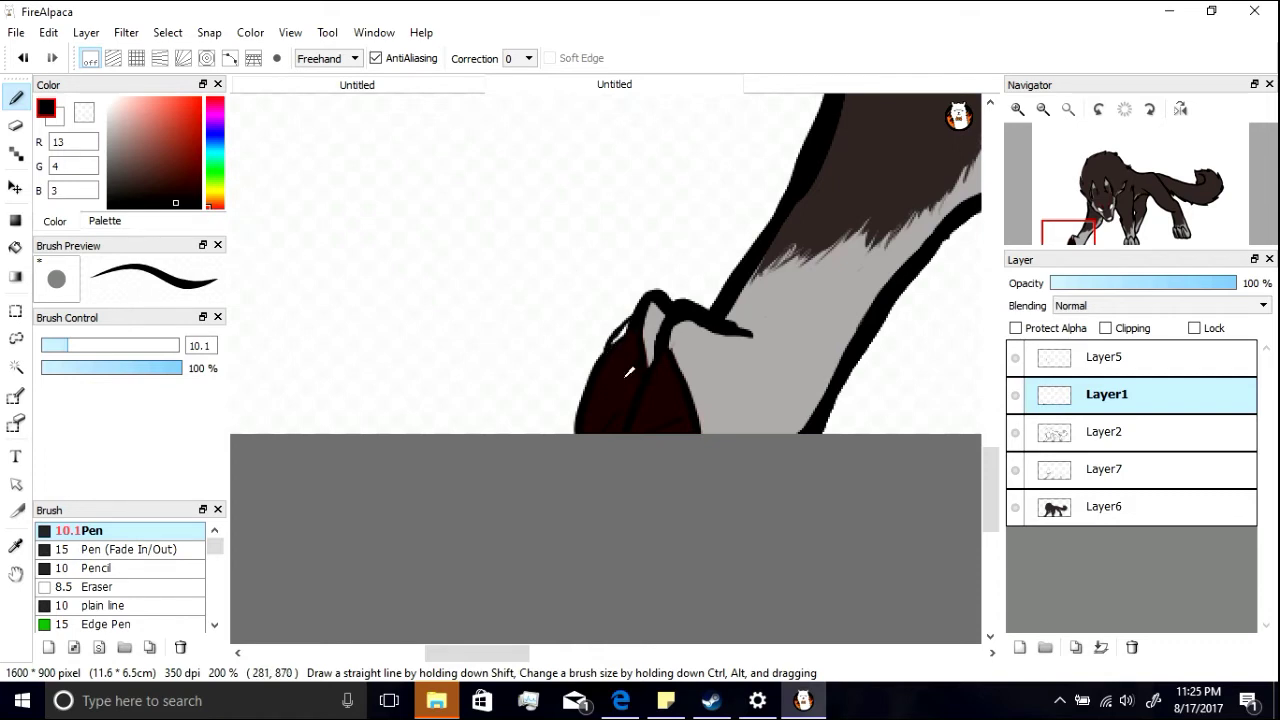
Step: Paint the three claws of the other front paw very dark red (39, 3, 0)
drag(1128, 249, 1128, 257)
click(1127, 245)
drag(645, 397, 657, 481)
drag(714, 417, 724, 483)
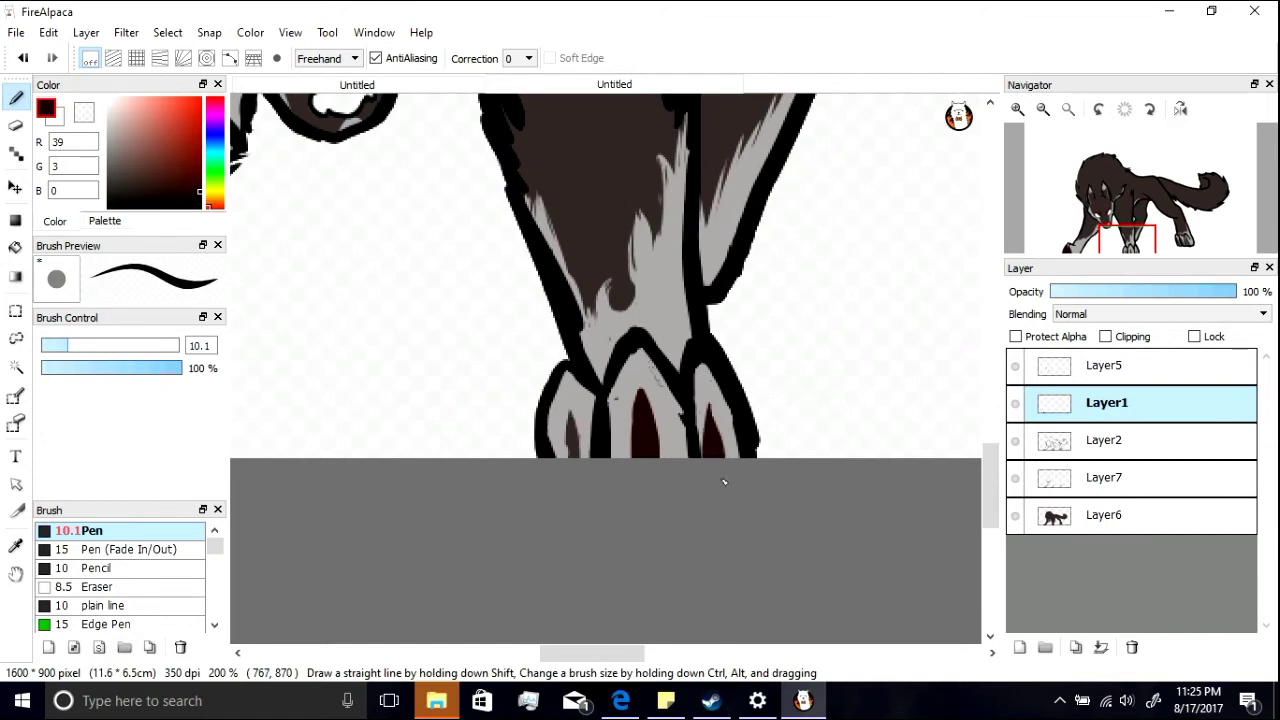
drag(573, 408, 579, 502)
Step: Paint a pointed very dark red (39, 3, 0) claw on the middle toe of the hind paw
click(1183, 236)
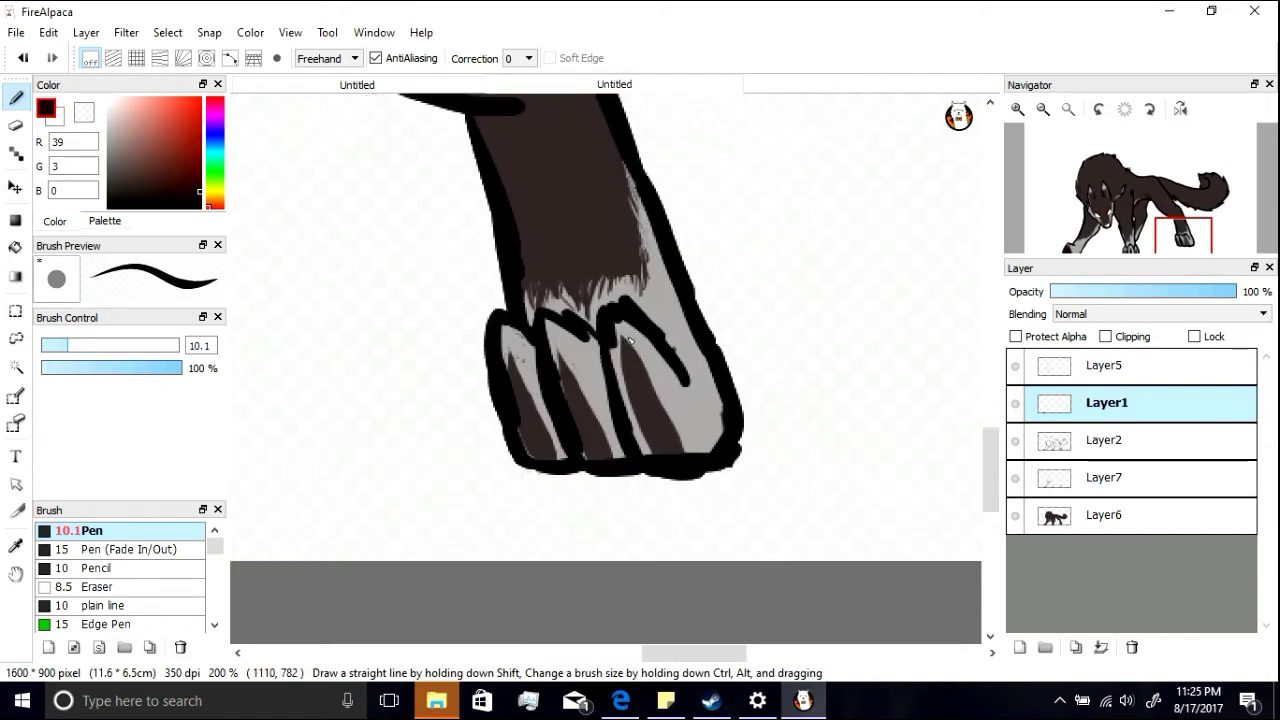
mouse_move(560, 350)
mouse_down()
mouse_move(606, 474)
mouse_move(566, 474)
mouse_up()
mouse_move(622, 346)
mouse_down()
mouse_move(638, 498)
mouse_move(674, 480)
mouse_up()
key(ctrl+z)
key(ctrl+z)
drag(558, 350, 586, 489)
mouse_move(560, 350)
mouse_down()
mouse_move(573, 511)
mouse_move(610, 438)
mouse_up()
key(ctrl+z)
Step: Paint pointed dark red claws on the two outer toes of the hind paw, with their tips extending below the foot
drag(626, 343, 624, 394)
key(ctrl+z)
drag(625, 345, 662, 472)
key(ctrl+z)
mouse_move(624, 350)
mouse_down()
mouse_move(645, 495)
mouse_move(662, 474)
mouse_up()
mouse_move(512, 352)
mouse_down()
mouse_move(527, 505)
mouse_move(552, 475)
mouse_up()
mouse_move(577, 430)
mouse_down()
mouse_move(568, 372)
mouse_move(648, 440)
mouse_move(660, 430)
mouse_up()
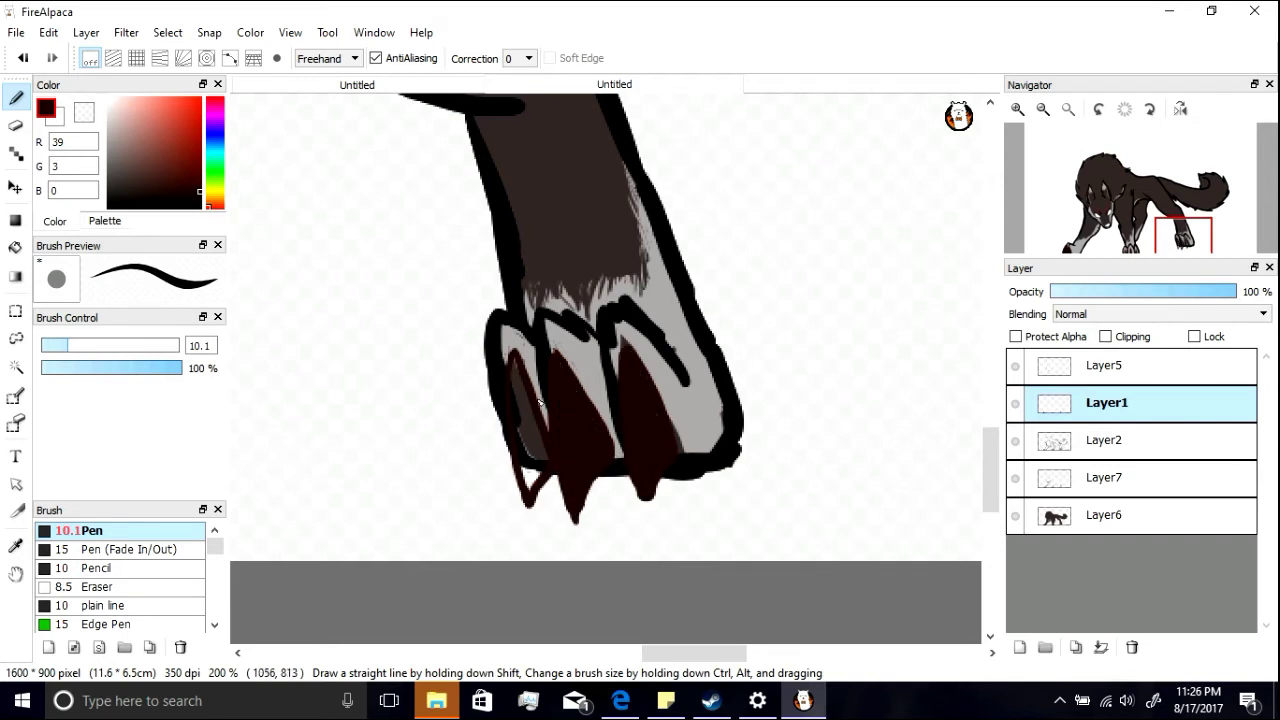
drag(538, 455, 524, 398)
key(ctrl+z)
Step: Outline the three claws of the central front paw in near-black (13, 4, 3)
click(571, 646)
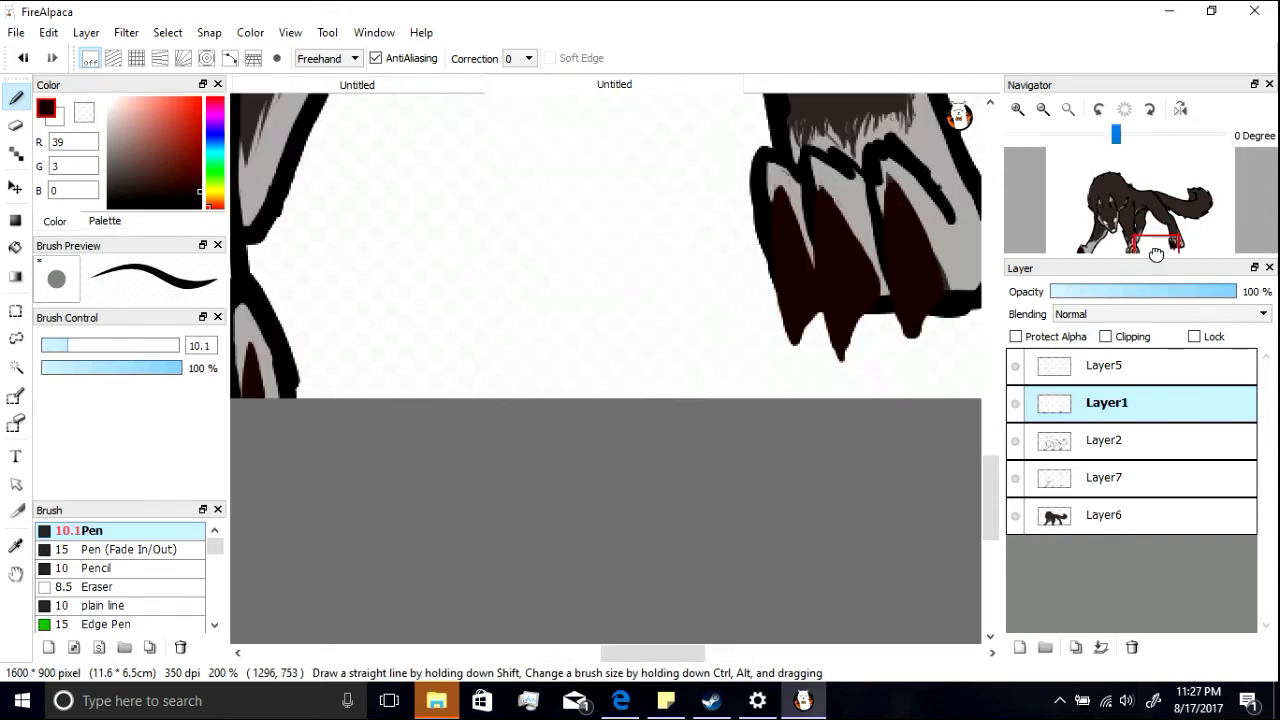
right_click(440, 479)
drag(929, 199, 982, 167)
click(1132, 245)
key(ctrl+z)
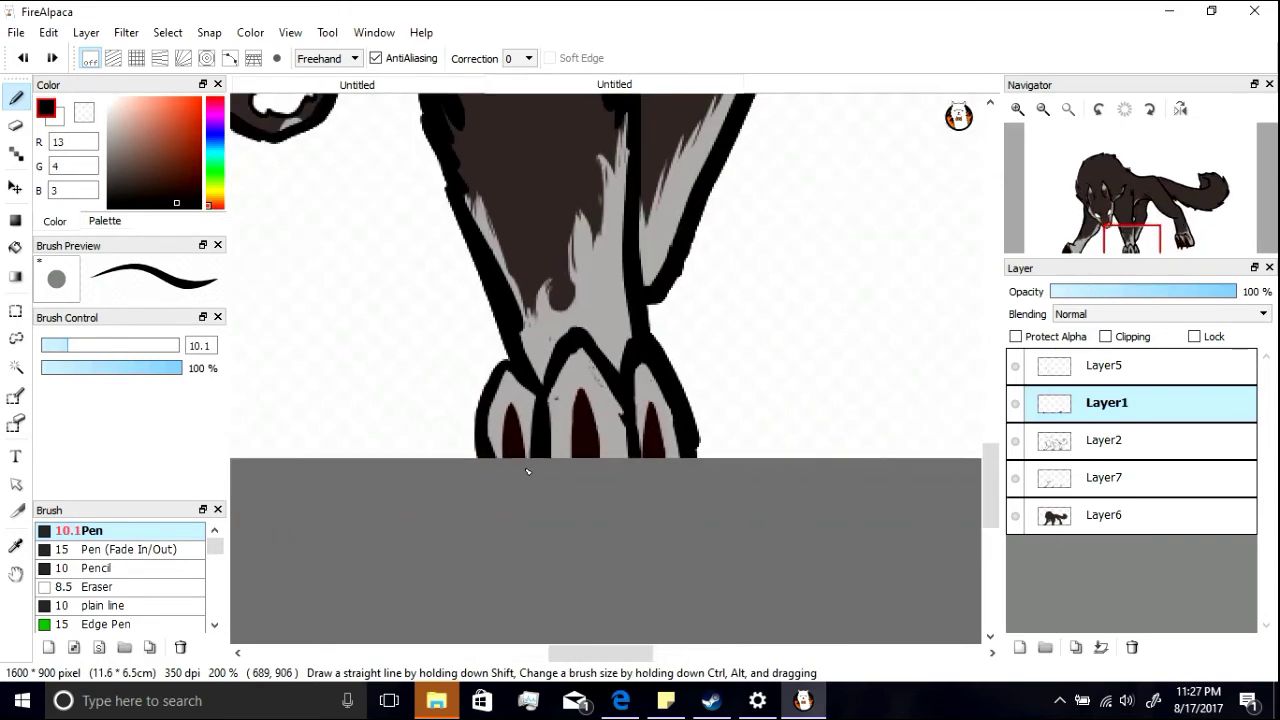
mouse_move(588, 396)
mouse_down()
mouse_move(604, 462)
mouse_move(574, 473)
mouse_up()
drag(602, 432, 608, 475)
drag(649, 410, 645, 476)
mouse_move(653, 404)
mouse_down()
mouse_move(667, 478)
mouse_move(657, 416)
mouse_up()
key(ctrl+z)
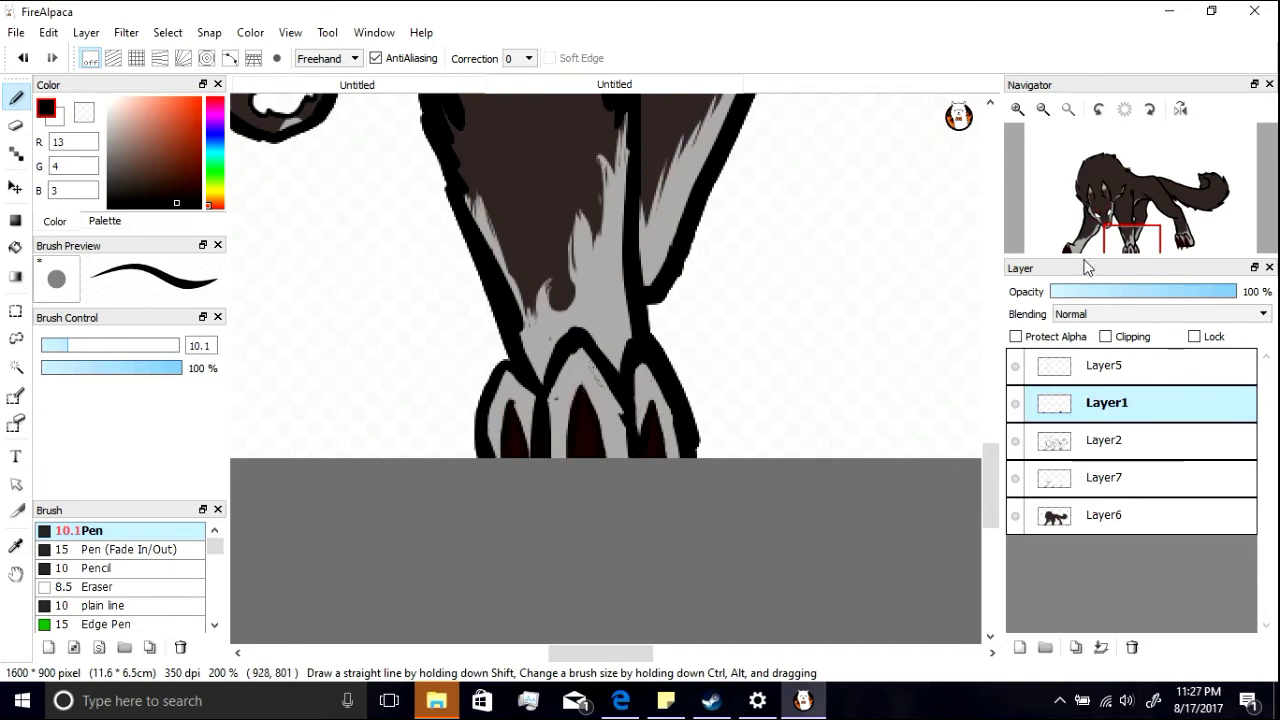
Step: Outline the hind paw's right-hand claw, including its tip, in near-black (13, 4, 3)
click(1184, 241)
drag(634, 348, 662, 440)
key(ctrl+z)
drag(606, 326, 664, 436)
mouse_move(602, 326)
mouse_down()
mouse_move(633, 499)
mouse_move(651, 440)
mouse_up()
key(ctrl+z)
mouse_move(540, 331)
mouse_down()
mouse_move(602, 438)
mouse_move(535, 330)
mouse_up()
key(ctrl+z)
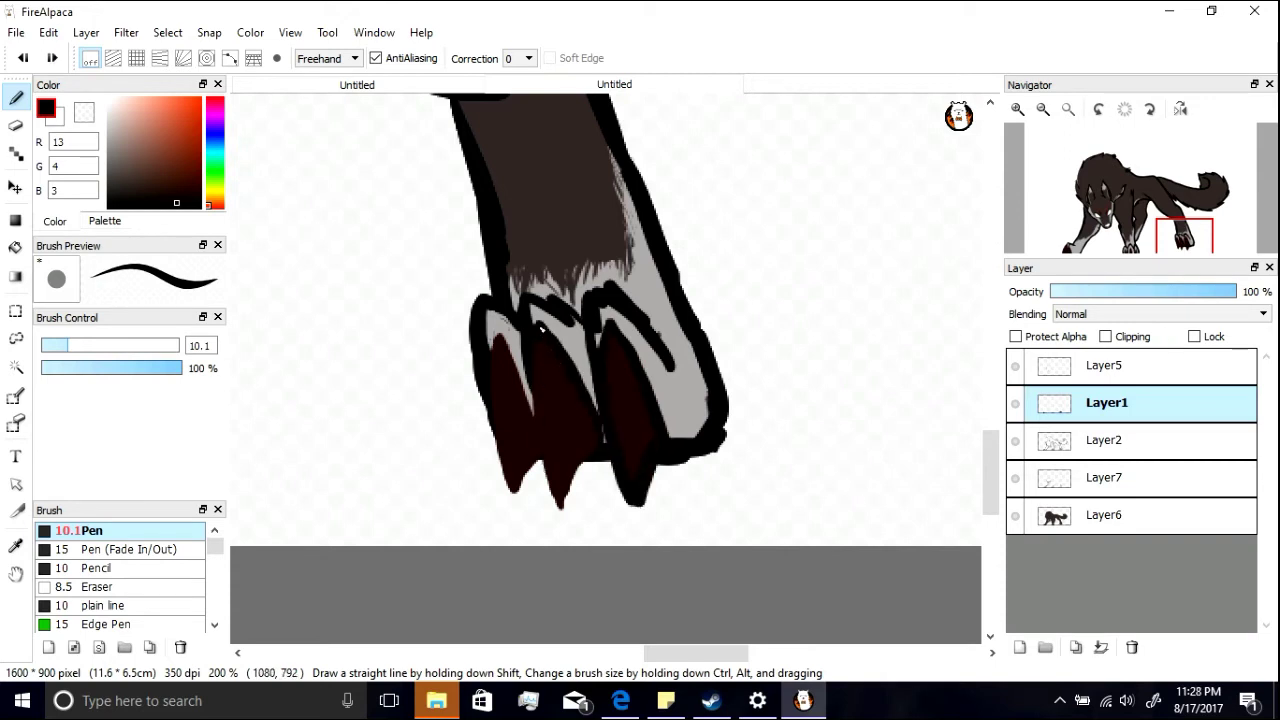
Step: Outline the hind paw's middle and left-hand claws, including their tips, in near-black (13, 4, 3)
drag(541, 462, 563, 530)
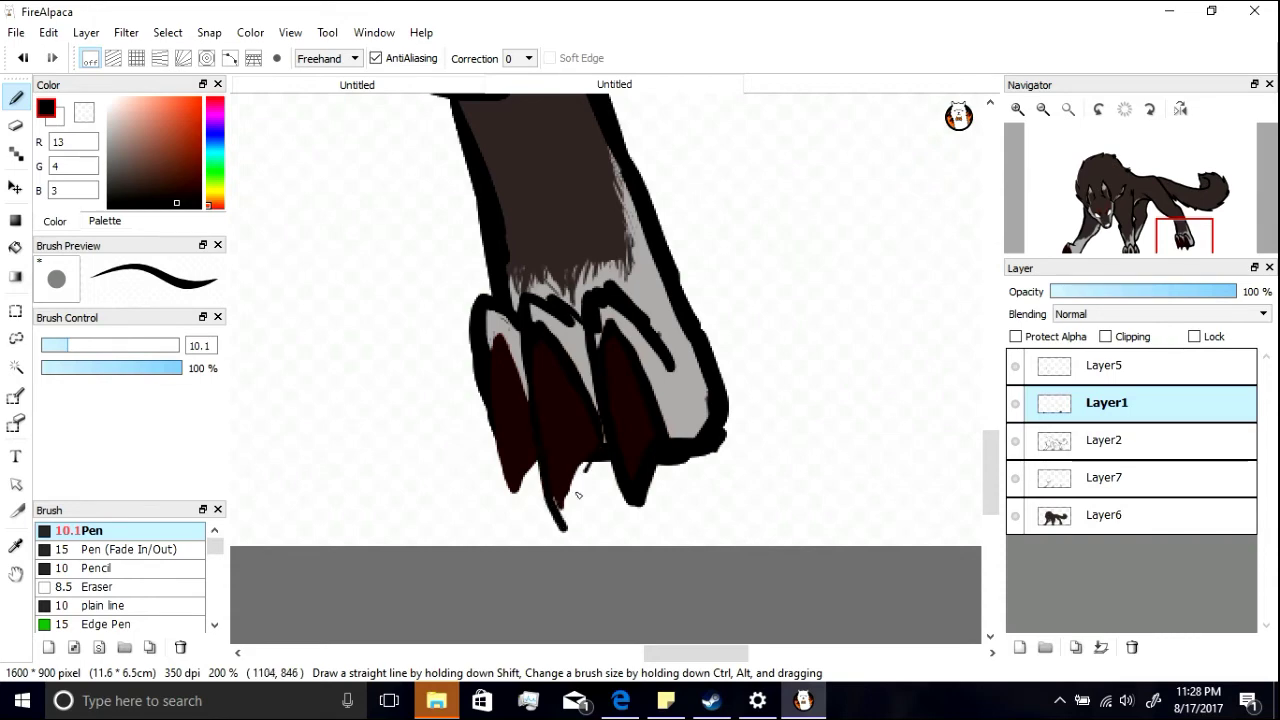
drag(588, 462, 565, 528)
key(ctrl+z)
drag(488, 408, 514, 498)
key(ctrl+z)
drag(517, 498, 532, 472)
key(ctrl+z)
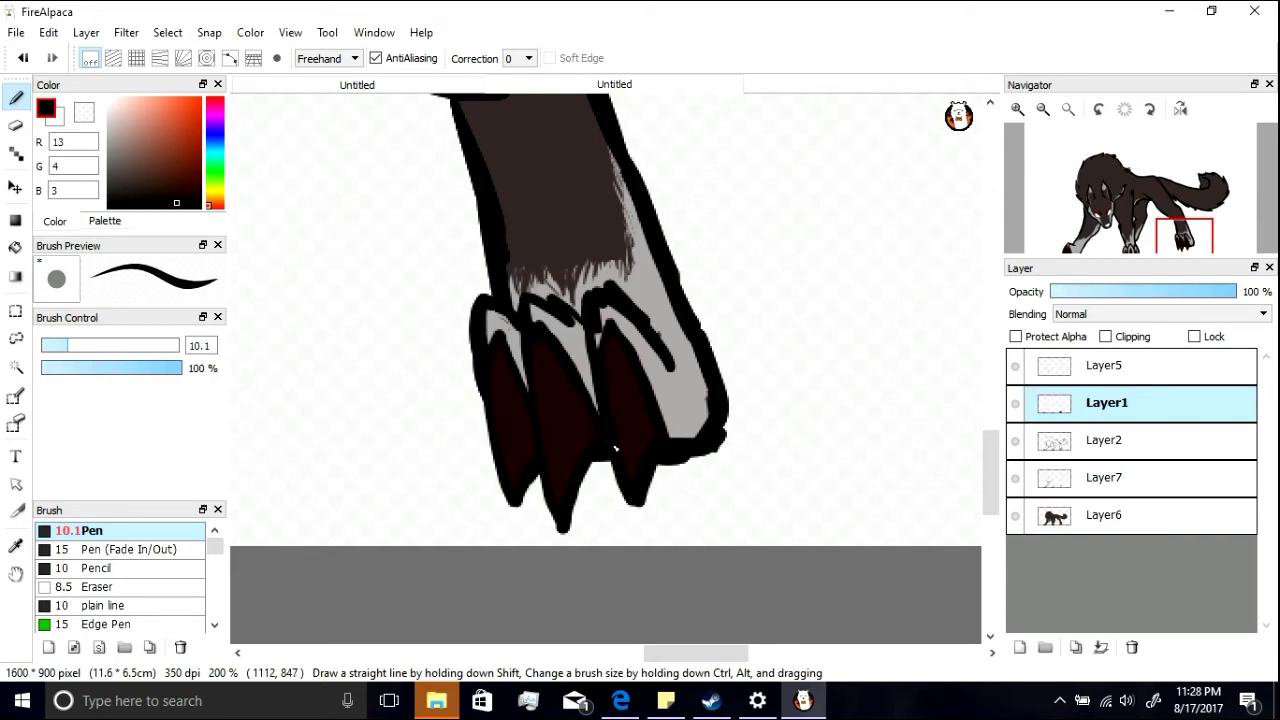
click(1068, 109)
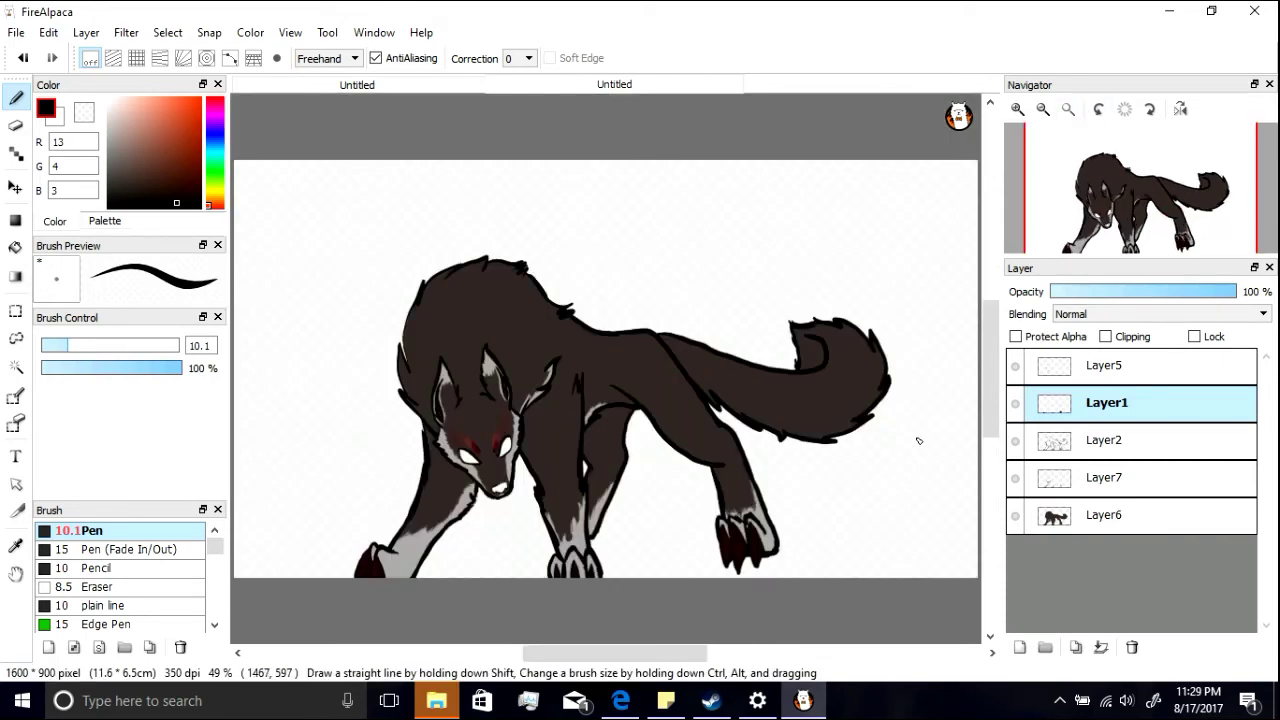
Step: On Layer7, paint a jagged blue-black (21, 21, 26) marking along the muzzle bridge, from the nose up to a point between the eyes
click(124, 183)
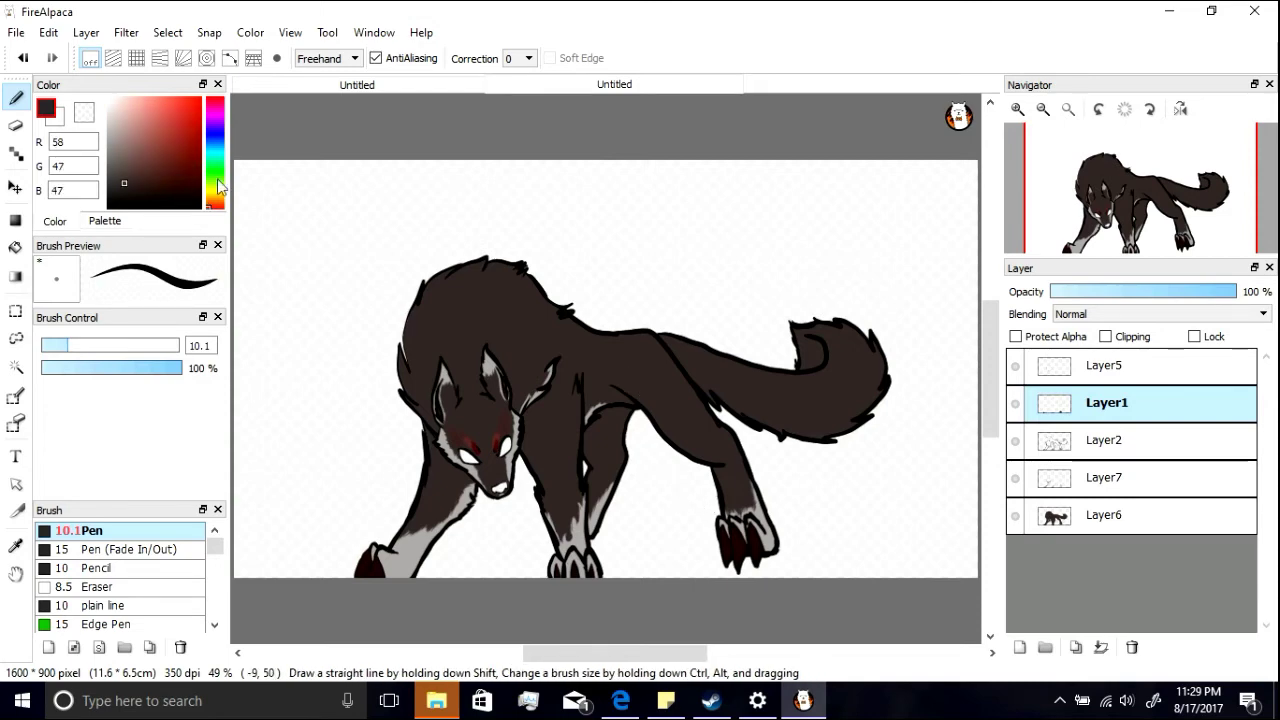
click(214, 134)
click(130, 183)
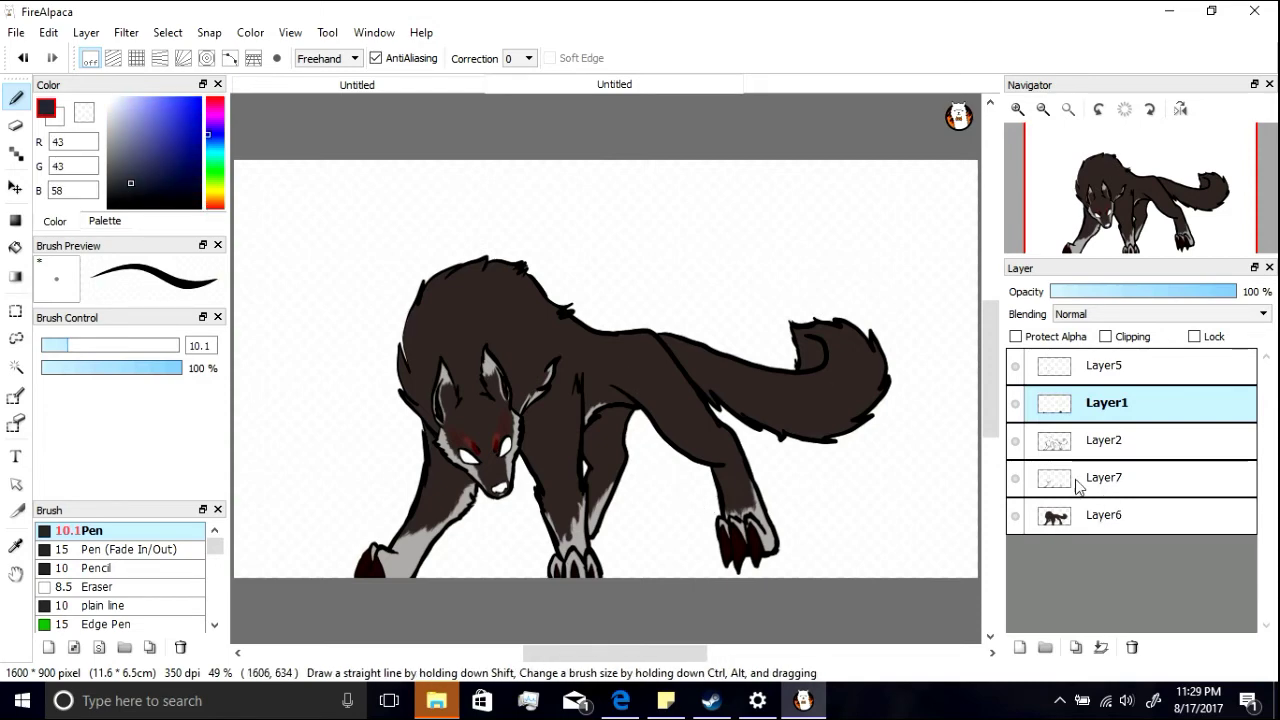
click(1078, 485)
scroll(602, 322, up, 3)
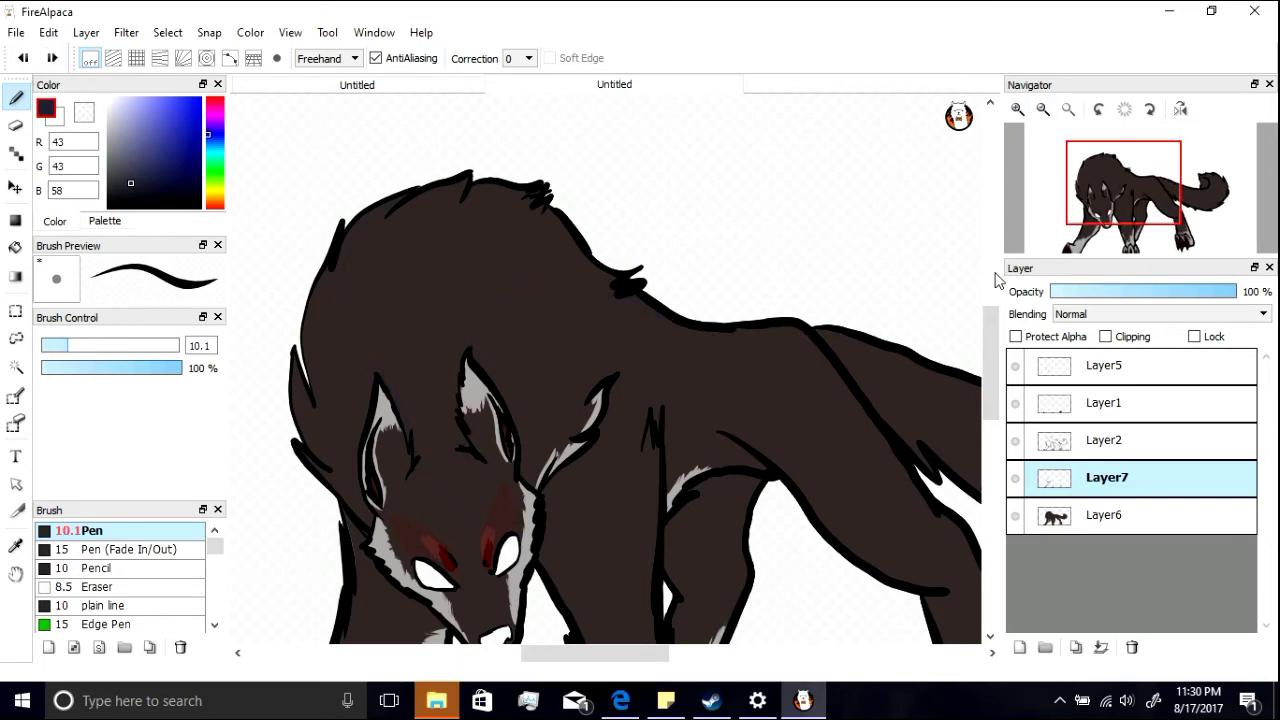
drag(990, 350, 990, 377)
click(121, 197)
click(1018, 109)
click(1018, 109)
click(1100, 219)
mouse_move(756, 346)
mouse_down()
mouse_move(774, 428)
mouse_move(737, 303)
mouse_up()
key(ctrl+z)
drag(696, 444, 689, 397)
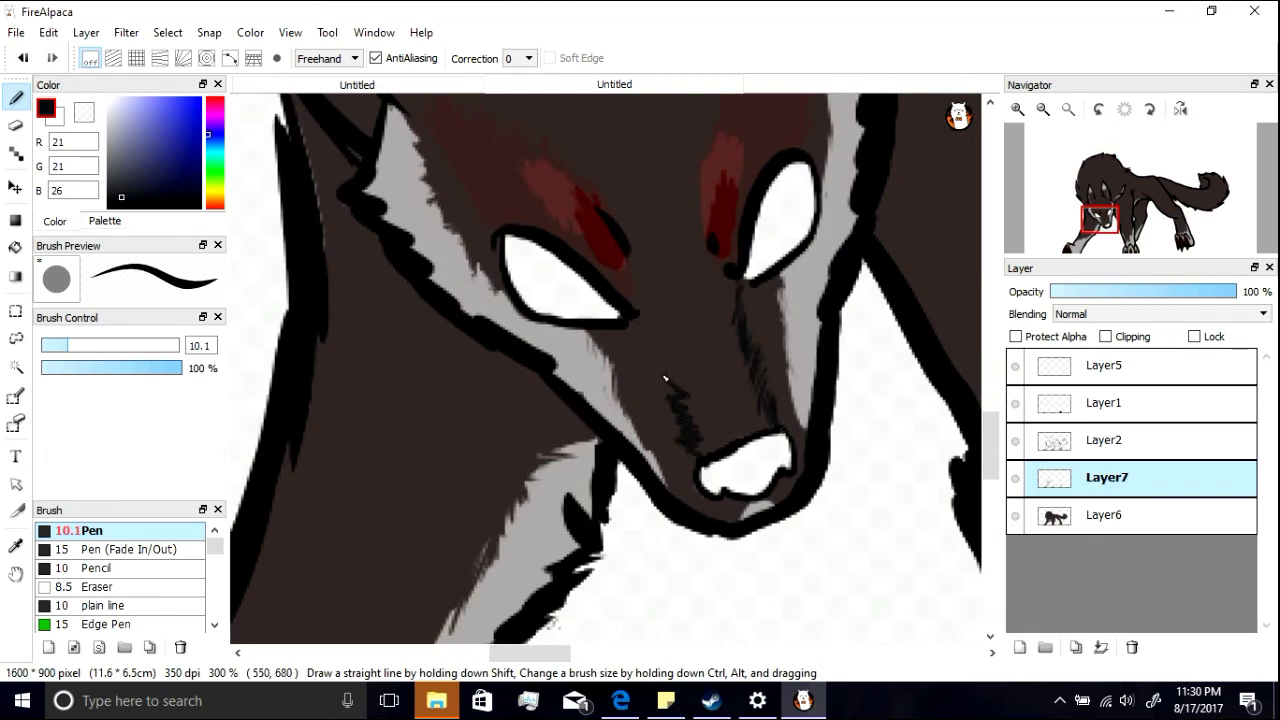
mouse_move(644, 323)
mouse_down()
mouse_move(720, 420)
mouse_move(710, 364)
mouse_move(731, 343)
mouse_move(731, 286)
mouse_move(720, 354)
mouse_move(736, 440)
mouse_up()
mouse_move(663, 318)
mouse_down()
mouse_move(651, 274)
mouse_move(703, 280)
mouse_move(660, 295)
mouse_up()
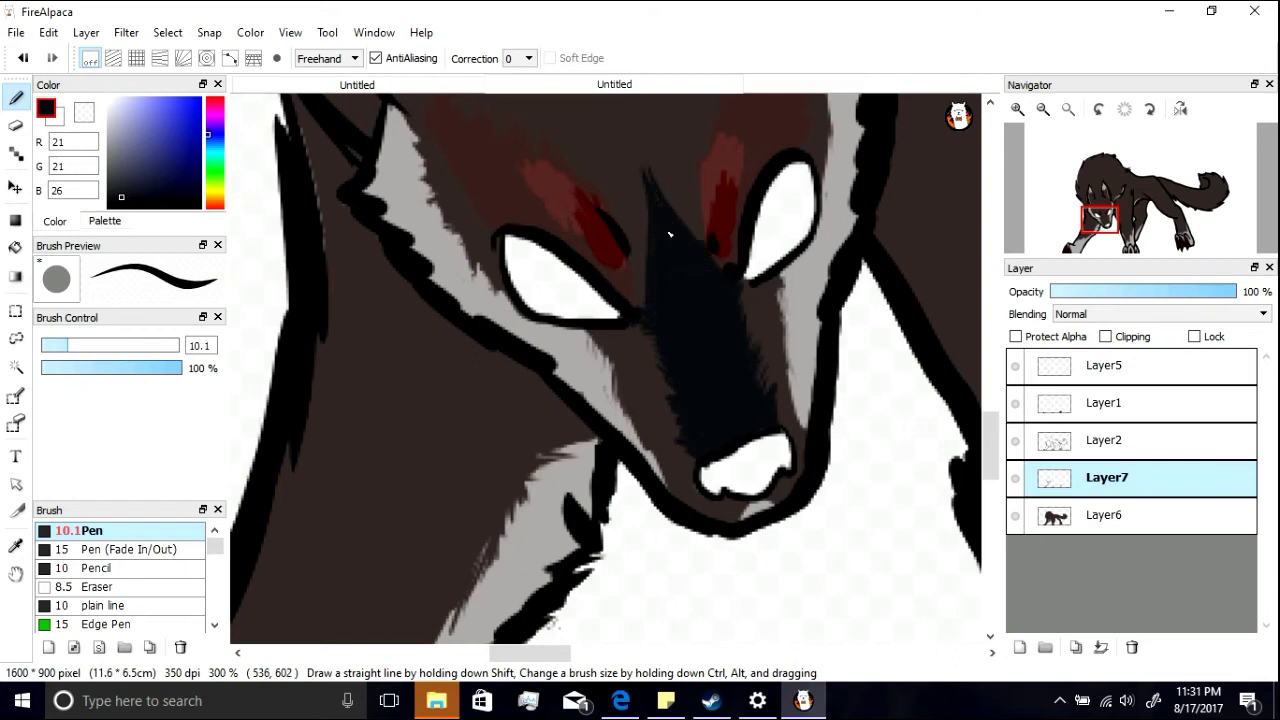
Step: Paint the nose dark purple and shade its lower part and nostrils with near-black purple (13, 1, 10)
click(215, 112)
click(176, 187)
mouse_move(742, 457)
mouse_down()
mouse_move(755, 482)
mouse_move(719, 492)
mouse_move(775, 470)
mouse_move(745, 440)
mouse_move(745, 484)
mouse_up()
click(135, 183)
click(149, 190)
click(124, 195)
click(193, 203)
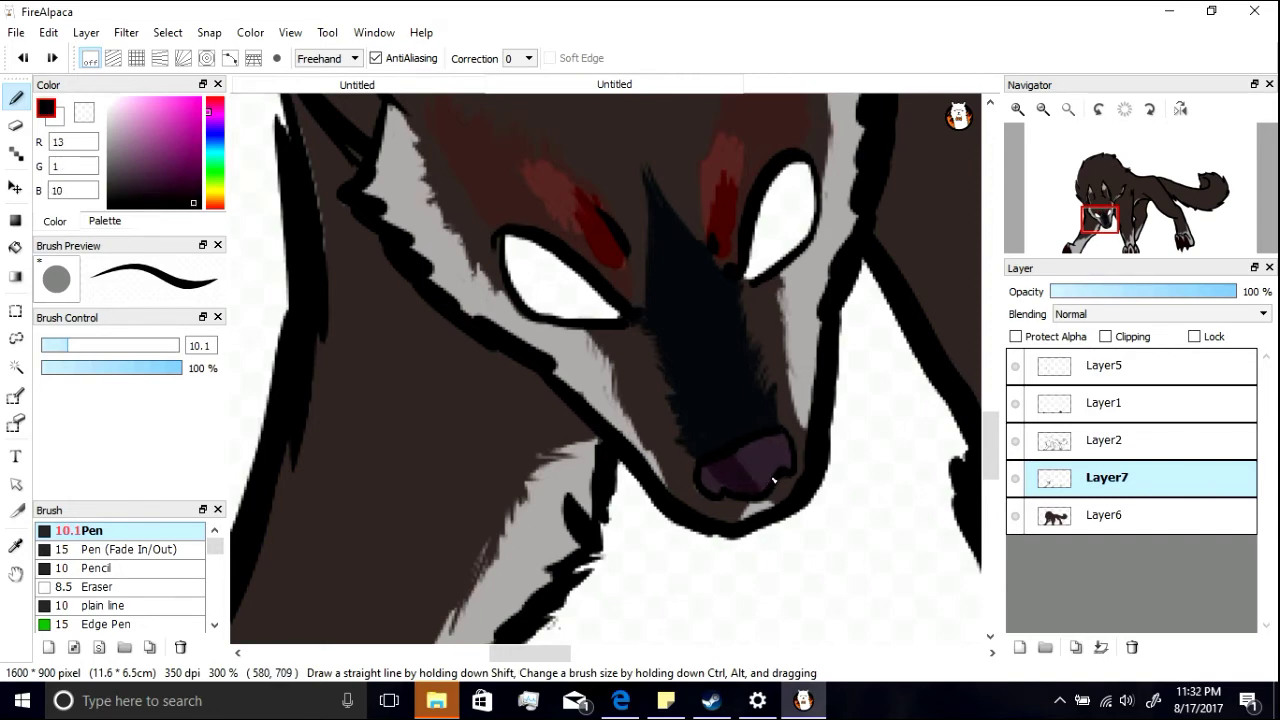
drag(765, 480, 745, 495)
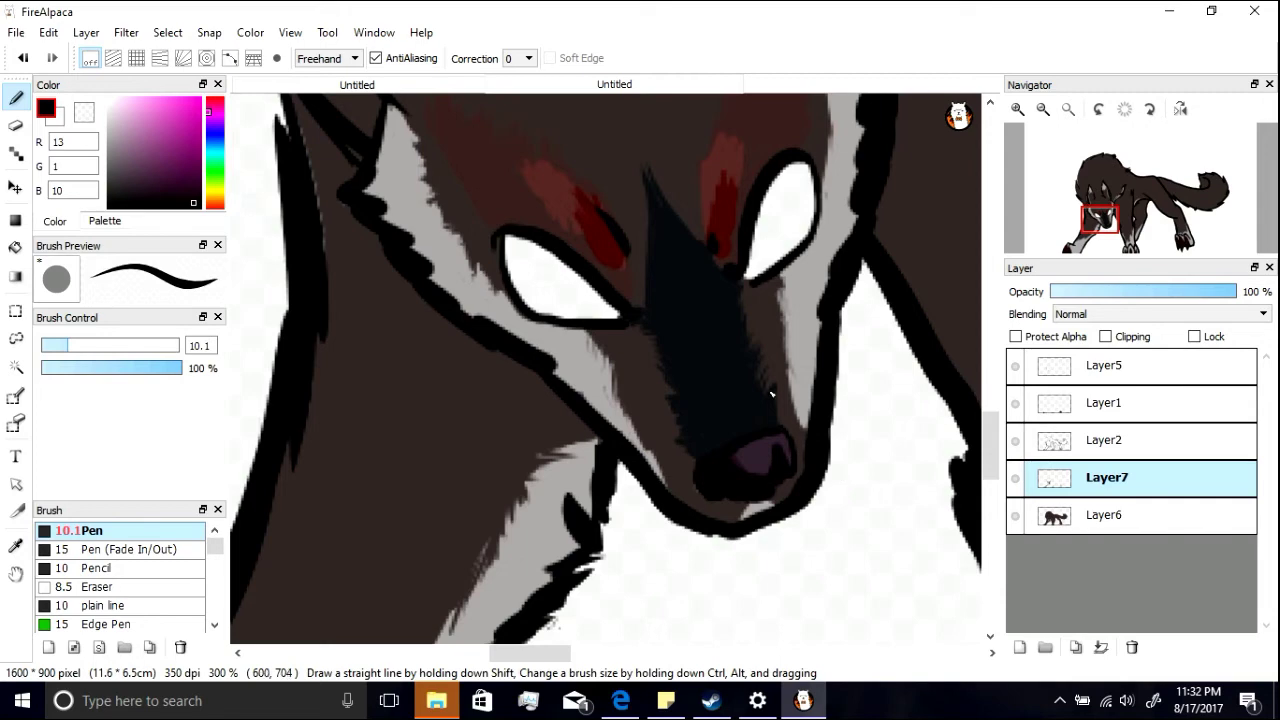
key(x)
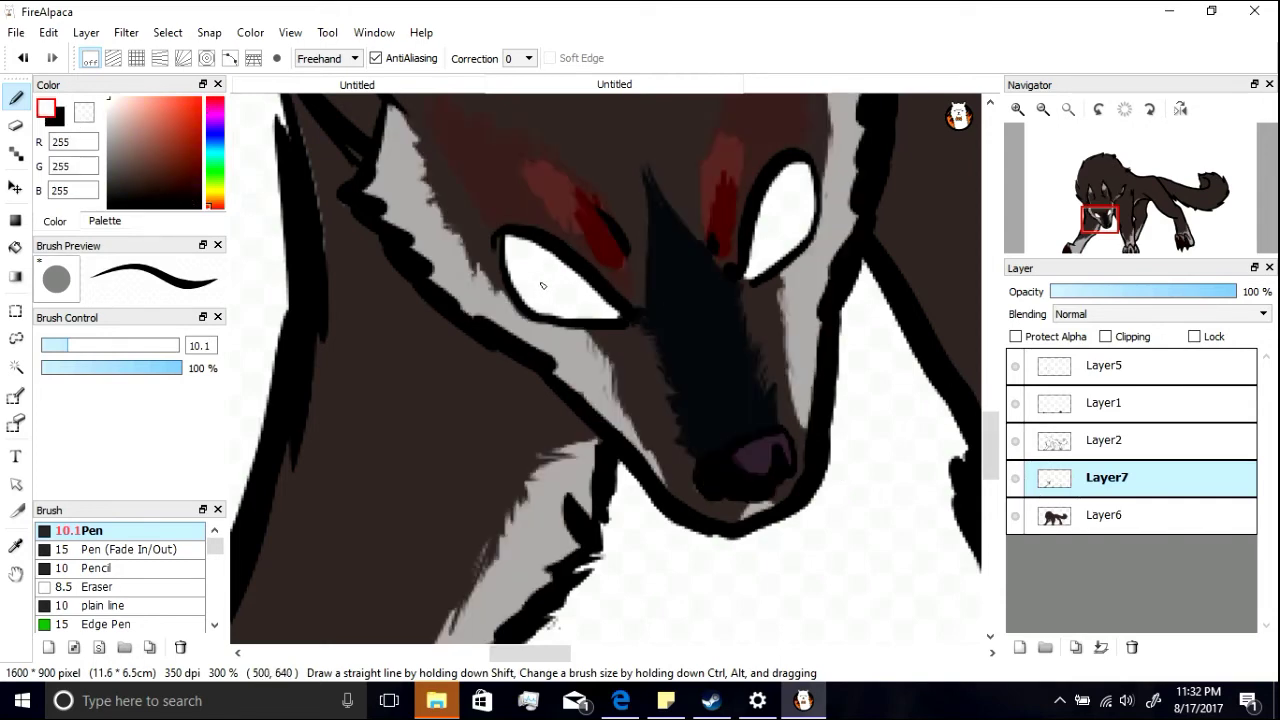
Step: Add a new layer, place it below Layer6, and hide all the other layers
click(1106, 516)
click(1020, 648)
drag(1110, 518, 1112, 568)
click(1068, 109)
click(1015, 516)
click(1015, 478)
click(1015, 440)
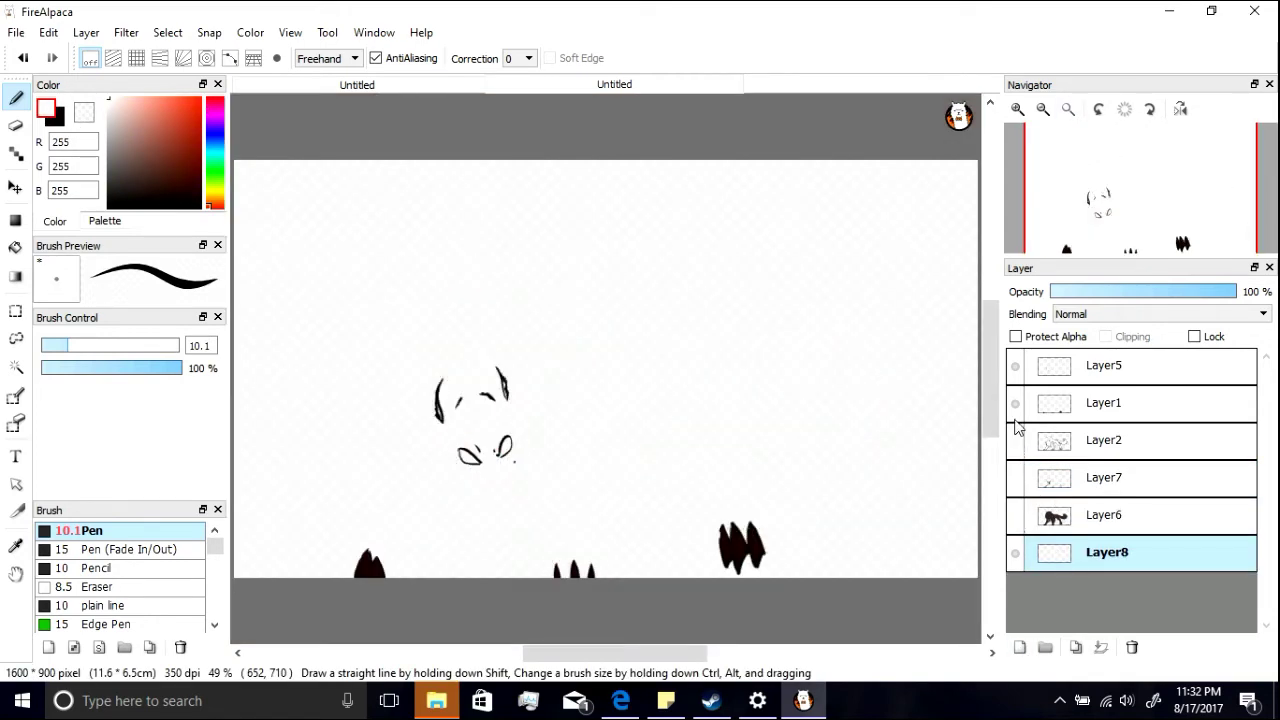
click(1015, 403)
Step: Fill Layer8 with a very dark grey using the Bucket tool
click(174, 196)
click(109, 201)
click(15, 248)
click(316, 257)
Step: Paint four irregular horizontal cloud streaks across the upper half of Layer8 with the Pen in very dark grey (17, 14, 14)
click(122, 201)
key(b)
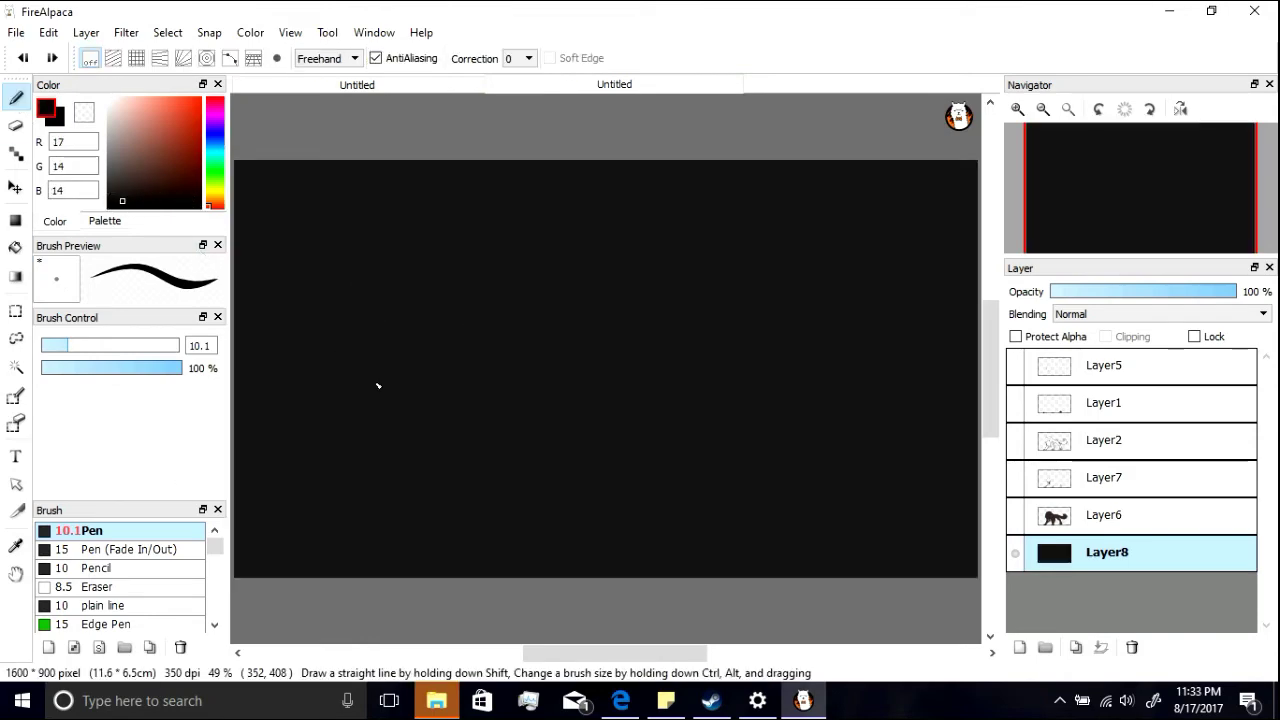
drag(240, 262, 236, 232)
drag(660, 303, 770, 300)
drag(975, 230, 975, 243)
drag(340, 346, 343, 344)
Step: Fill the area around the cloud streaks with near-black (11, 10, 10)
click(114, 204)
click(15, 248)
click(262, 380)
key(b)
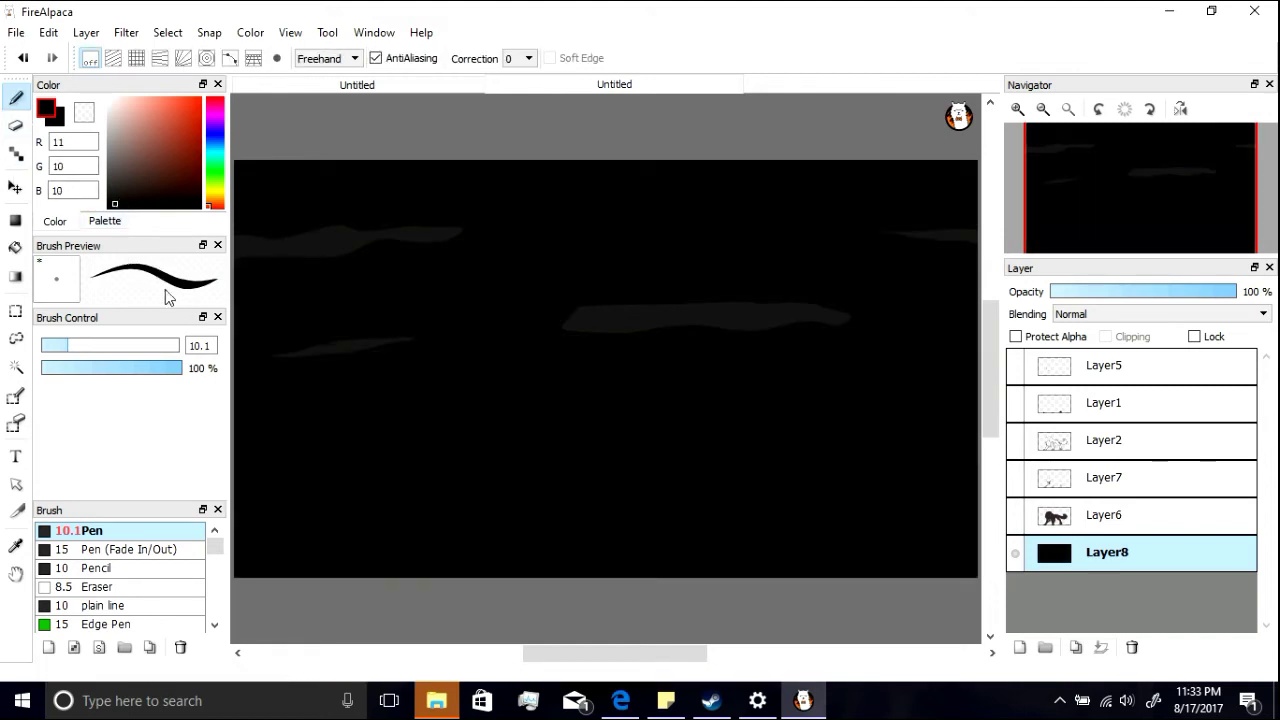
Step: Add faint very dark yellow (20, 18, 0) strokes beneath the cloud streaks
click(147, 189)
click(209, 191)
drag(122, 201, 199, 200)
click(62, 121)
click(54, 109)
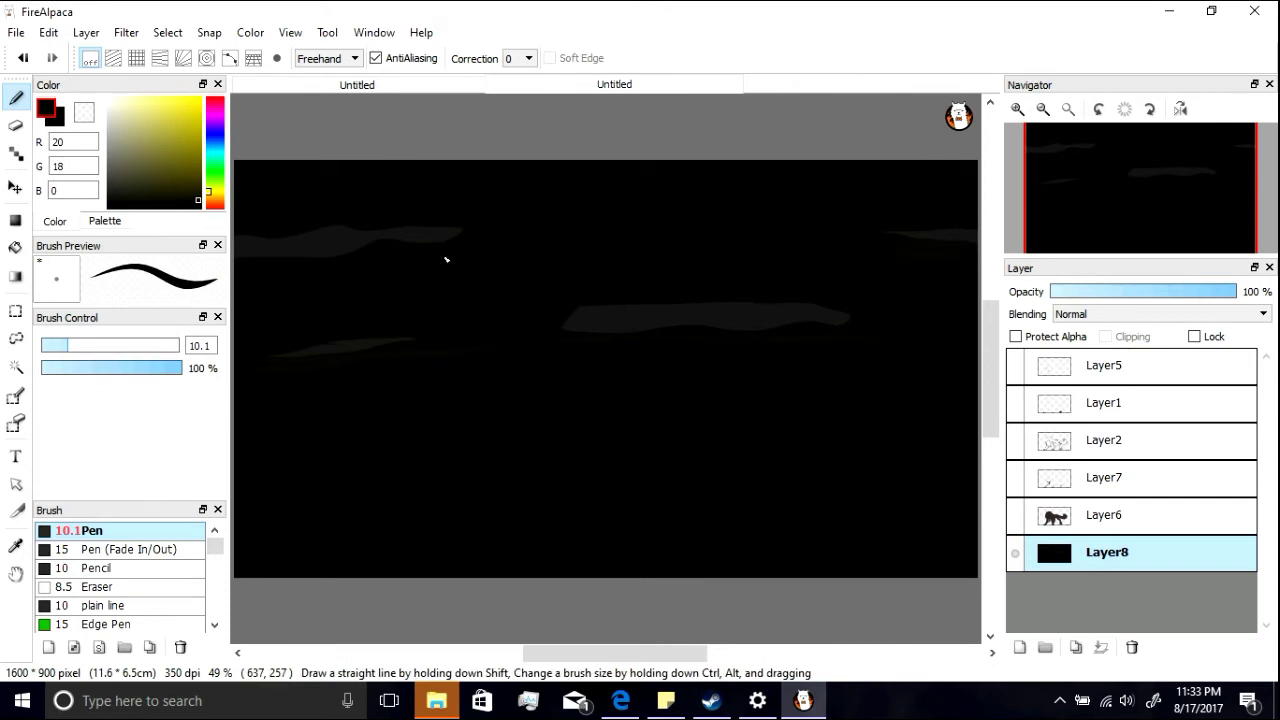
click(60, 122)
click(60, 122)
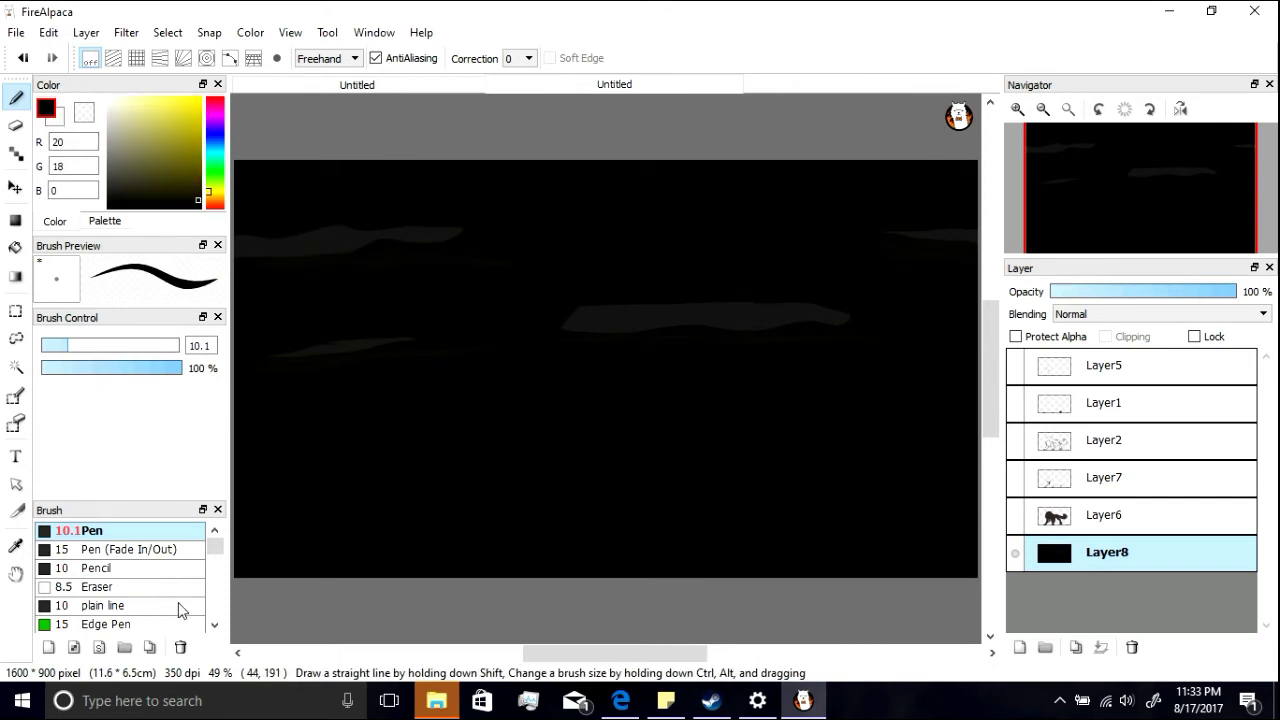
Step: Blend the cloud streaks into the dark background with the Smudge brush at size 50
scroll(180, 610, down, 2)
click(105, 586)
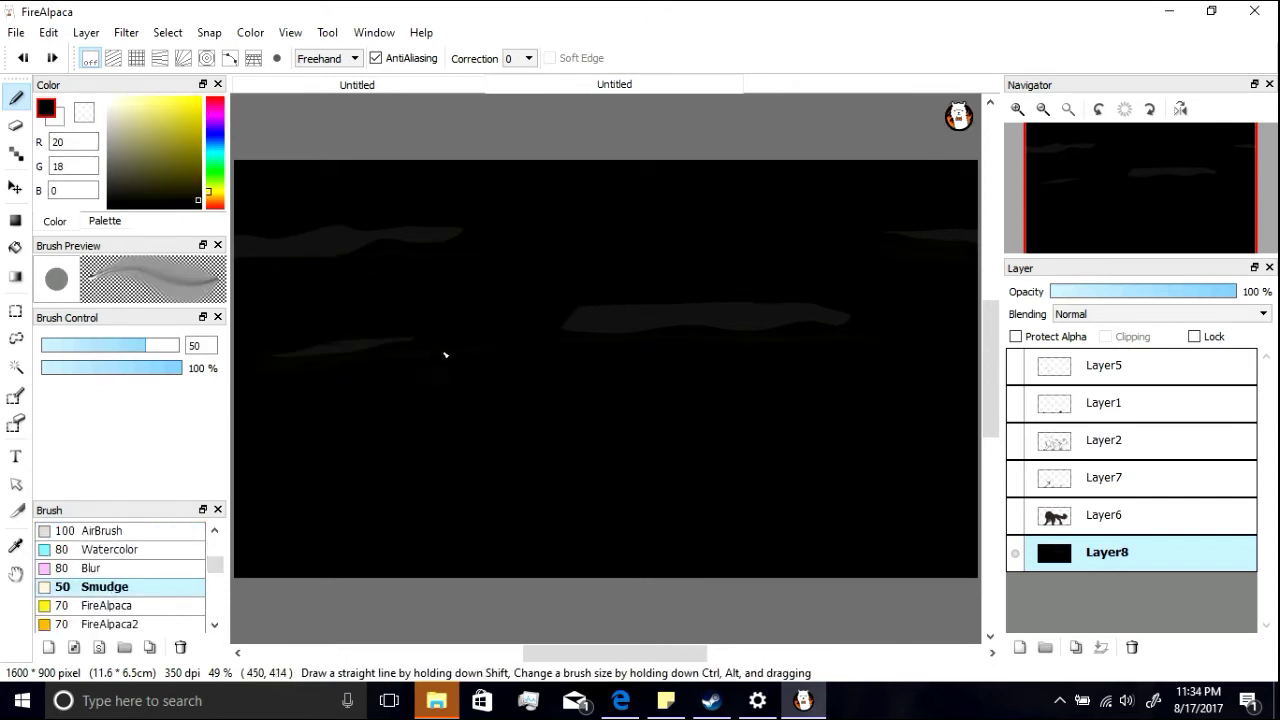
drag(412, 341, 321, 346)
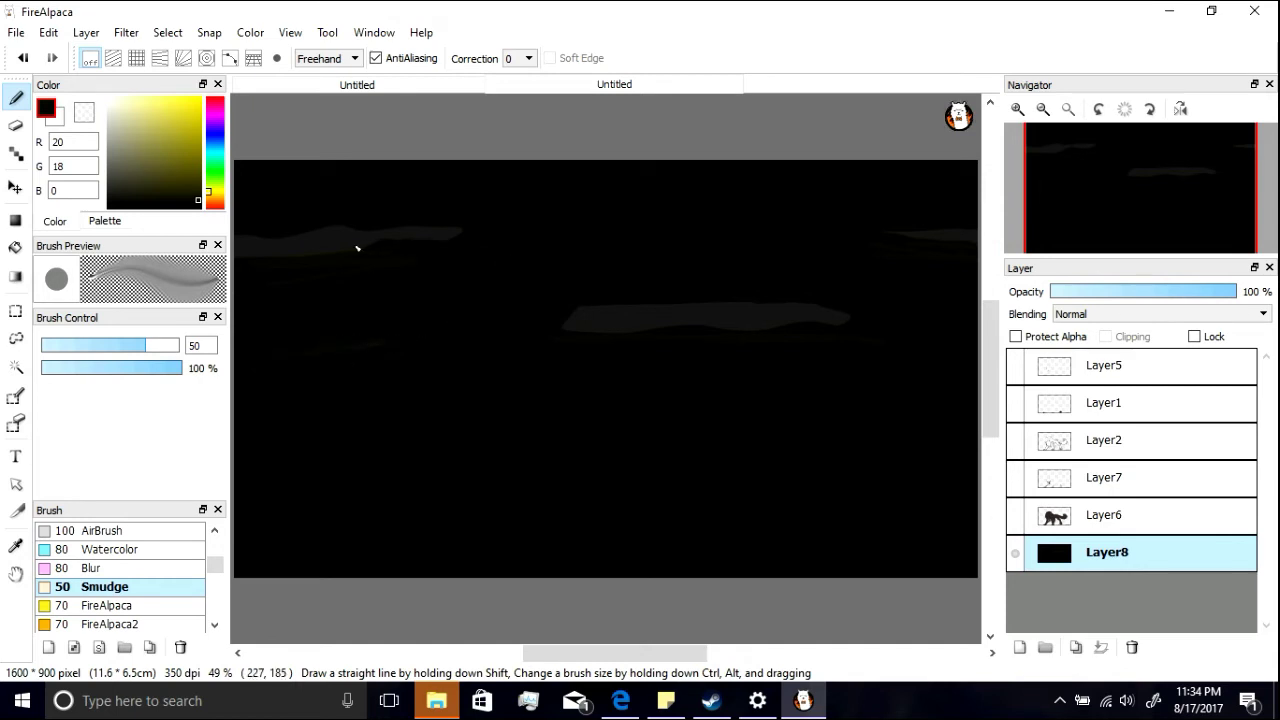
drag(357, 247, 489, 249)
drag(551, 314, 777, 308)
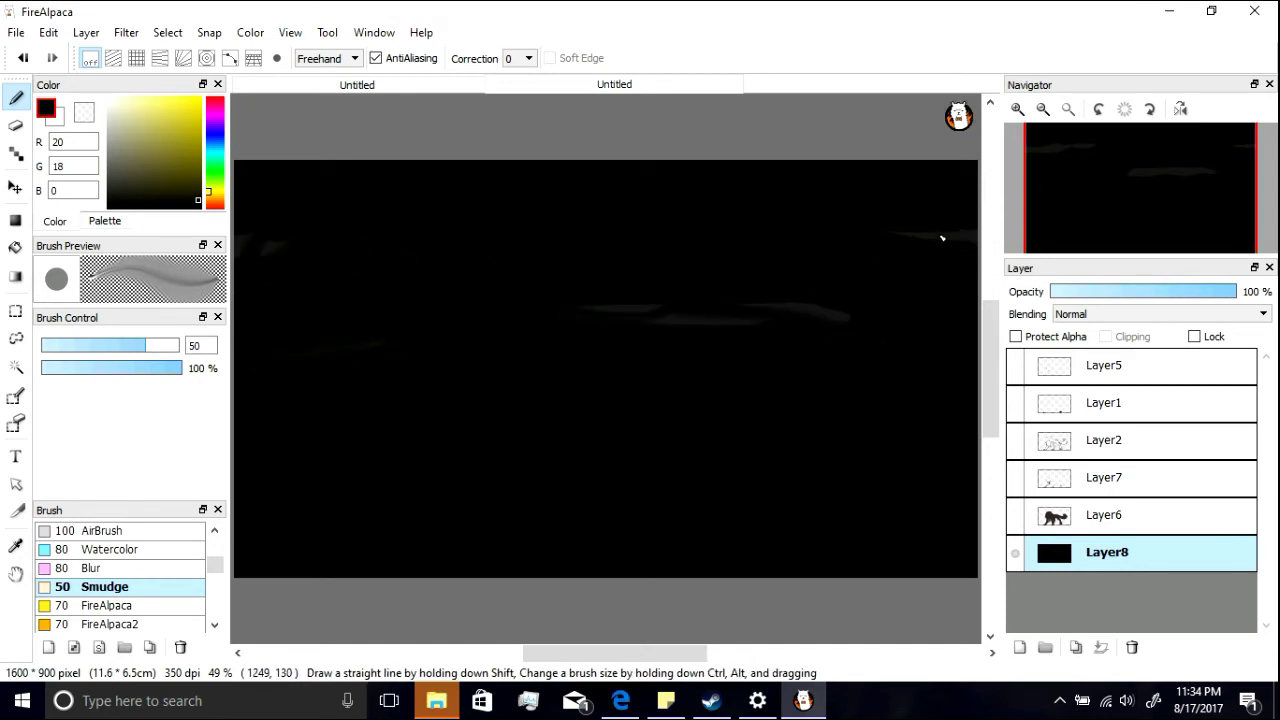
Step: Add a soft white glow over the lower-left cloud streak with the AirBrush at size 783 and 20% opacity
click(109, 98)
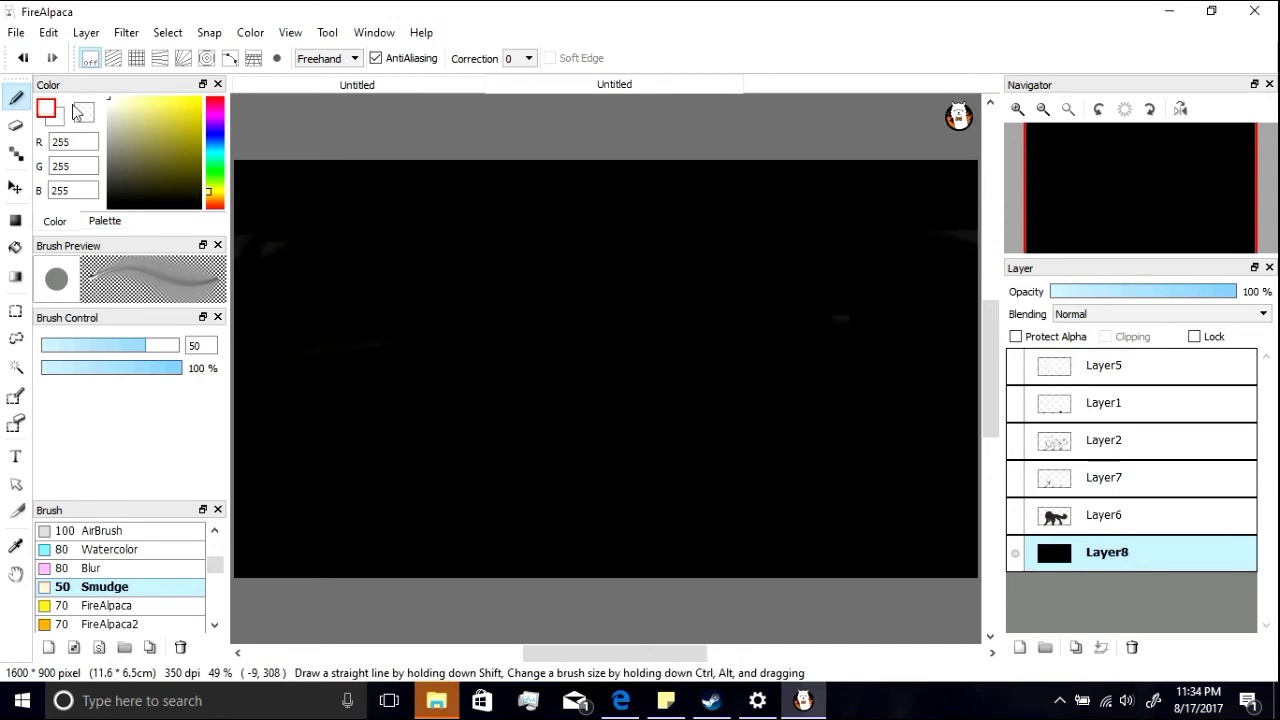
click(100, 530)
click(160, 524)
click(178, 345)
click(348, 355)
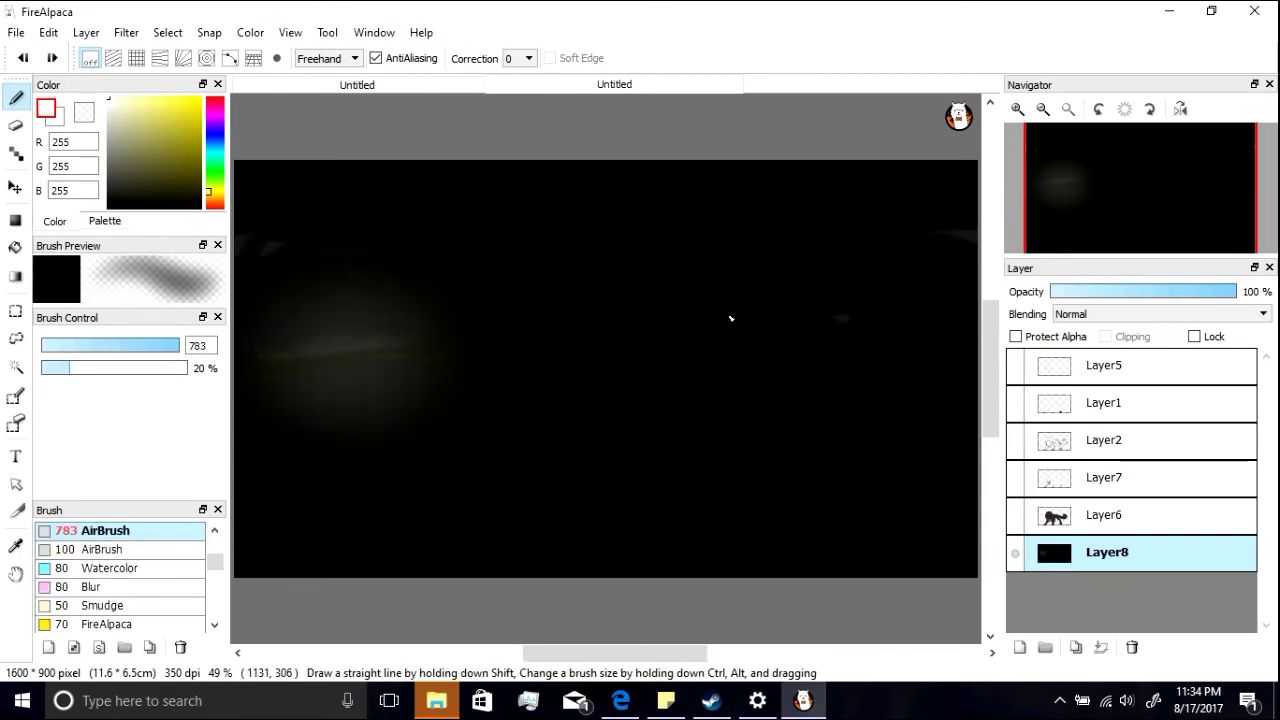
Step: Airbrush soft white horizontal cloud streaks across the dark sky at size 206
drag(690, 324, 785, 311)
drag(826, 217, 976, 245)
drag(256, 260, 505, 242)
drag(740, 374, 940, 349)
mouse_move(480, 381)
mouse_down()
mouse_move(248, 366)
mouse_move(500, 354)
mouse_up()
Step: Airbrush dark grey (30, 30, 30) across the lower-left cloud streak
click(118, 190)
click(108, 195)
drag(420, 366, 268, 372)
Step: Airbrush black (0, 0, 0) over the left and right cloud streaks to fade them into the sky
click(214, 134)
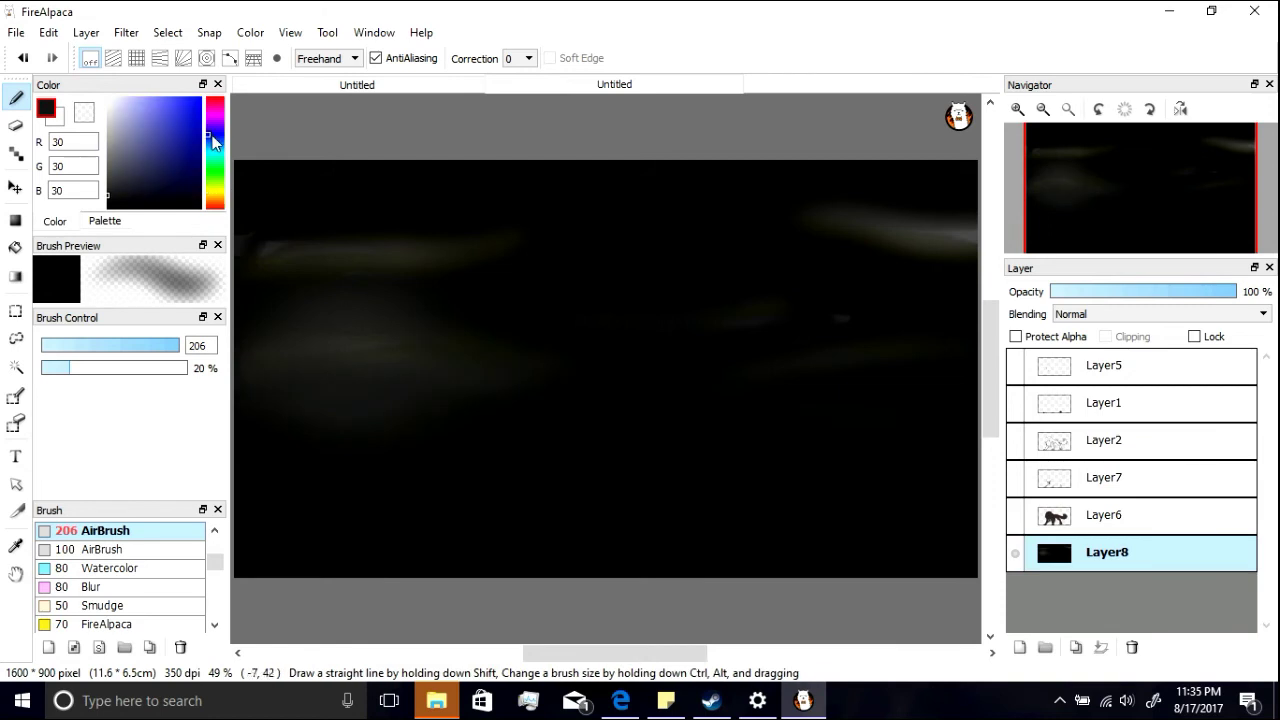
click(109, 98)
drag(128, 199, 108, 199)
click(108, 208)
drag(480, 415, 343, 437)
drag(735, 322, 850, 318)
drag(970, 240, 914, 237)
drag(512, 245, 260, 250)
drag(652, 301, 528, 246)
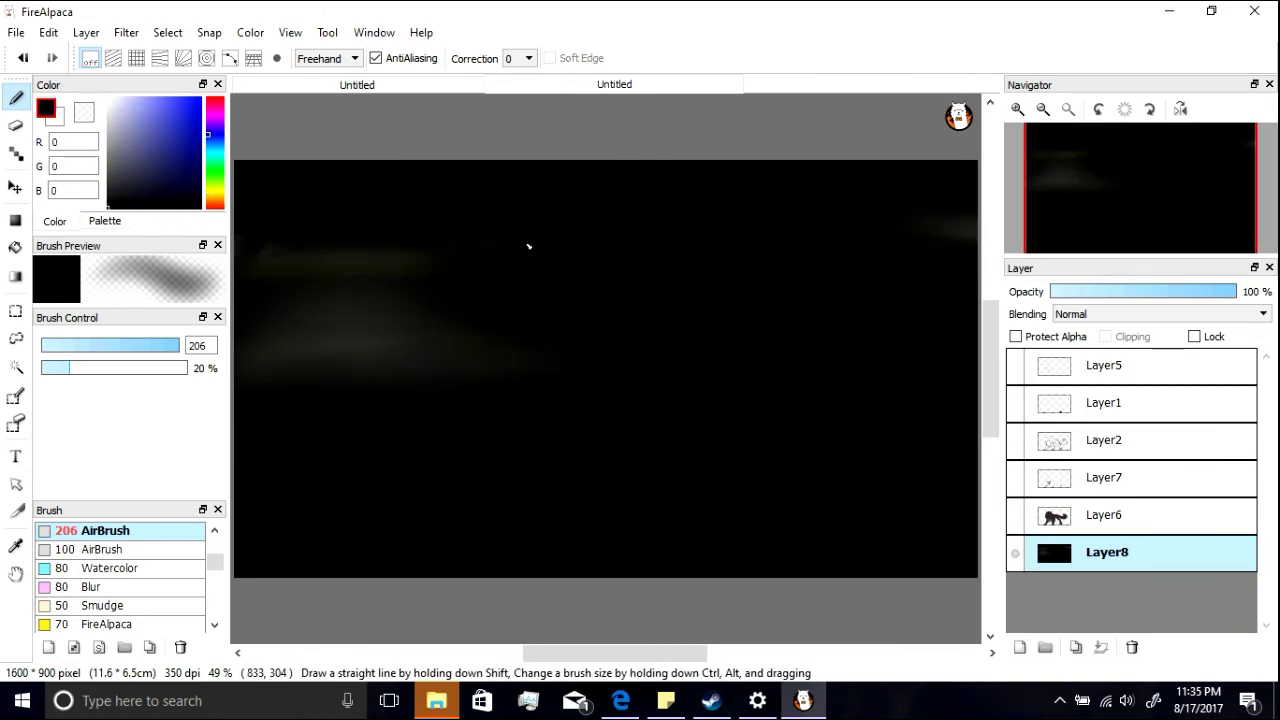
Step: Airbrush dark green ground along the lower edge of the canvas, starting with (18, 51, 0), and check it against the creature on Layer6
click(214, 178)
click(201, 186)
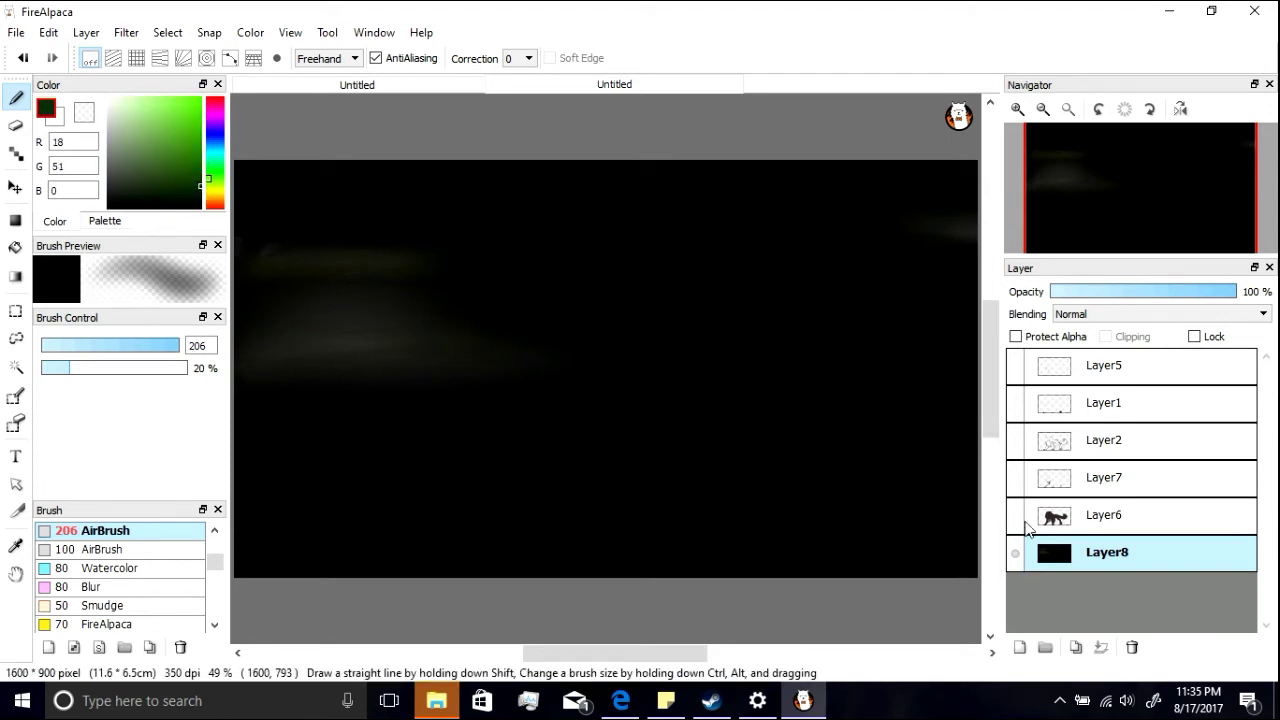
mouse_move(725, 545)
mouse_down()
mouse_move(426, 551)
mouse_move(925, 585)
mouse_up()
drag(420, 580, 325, 588)
click(196, 197)
drag(705, 570, 482, 570)
click(1015, 515)
click(1015, 515)
Step: Airbrush a bright white glow over the cloud in the left part of the sky and check it against Layer6
click(108, 98)
mouse_move(328, 356)
mouse_down()
mouse_move(389, 354)
mouse_move(358, 363)
mouse_up()
click(1015, 515)
click(1015, 515)
Step: Airbrush a very dark cyan tint across the middle of the sky, undoing the previous stroke
click(108, 191)
click(212, 150)
click(143, 99)
click(200, 189)
key(ctrl+z)
mouse_move(552, 309)
mouse_down()
mouse_move(711, 334)
mouse_move(723, 291)
mouse_move(828, 414)
mouse_up()
click(173, 195)
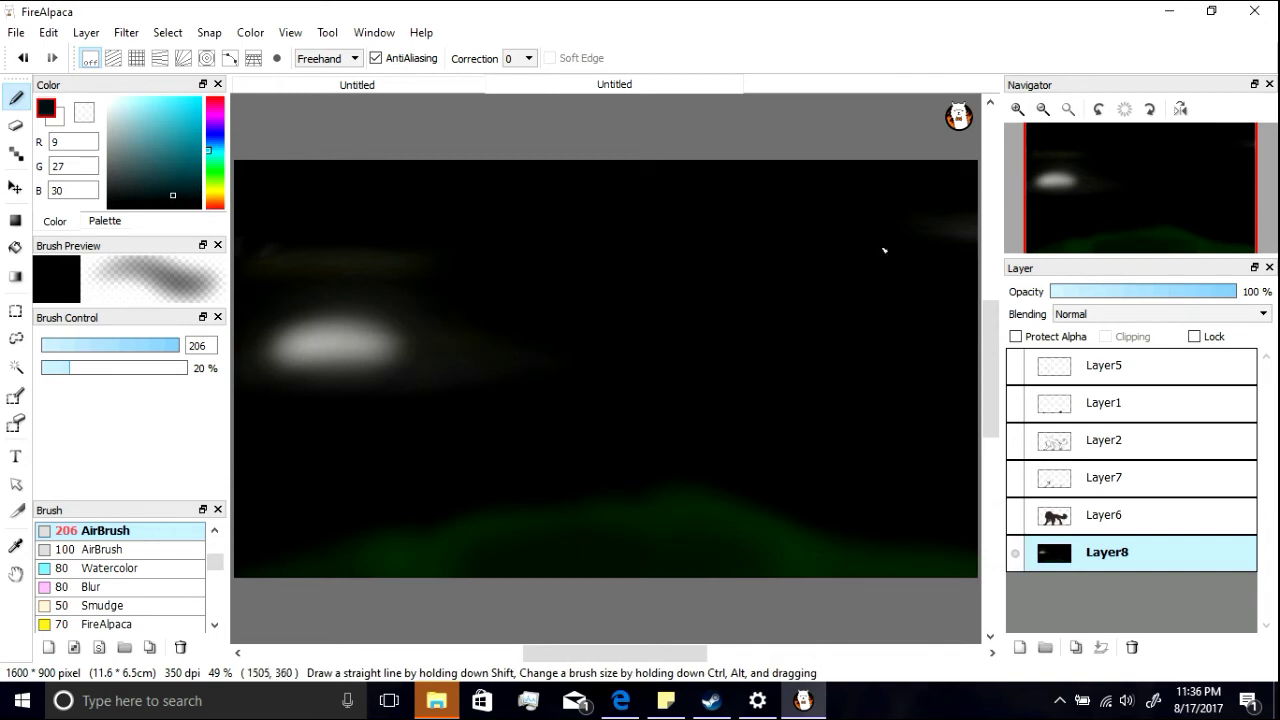
Step: Show all the creature layers from Layer6 up to Layer5 over the background
drag(1015, 517, 1014, 370)
click(1016, 479)
click(1016, 479)
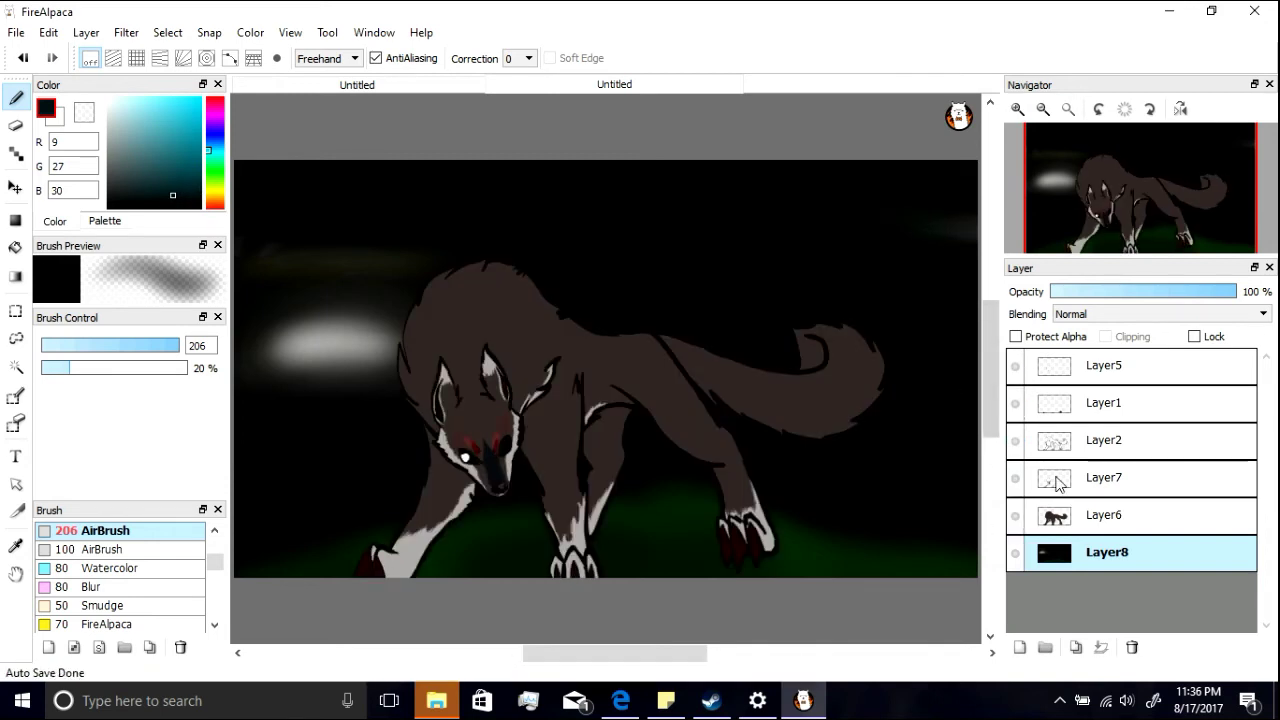
Step: Fill both of the creature's eyes with white on Layer7 using the Pen at size 10.1
click(1060, 484)
scroll(1090, 214, up, 5)
drag(1090, 214, 1105, 216)
right_click(543, 430)
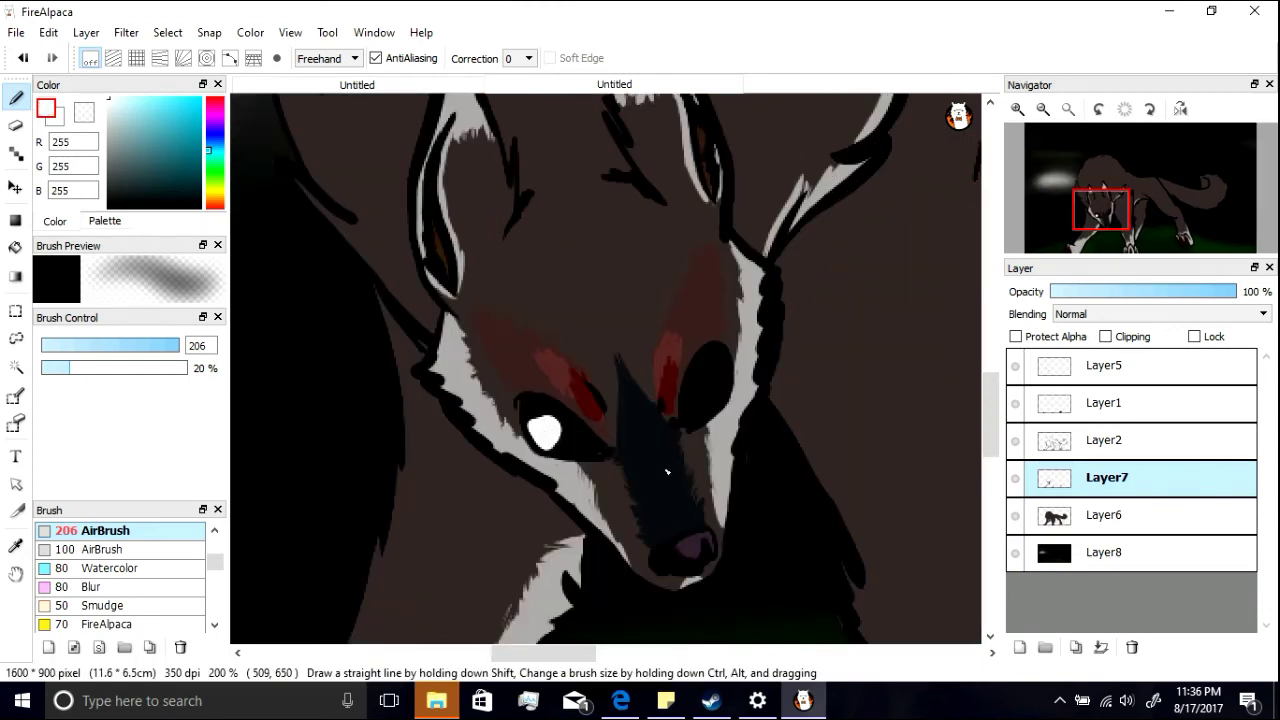
drag(216, 563, 216, 546)
click(110, 531)
drag(530, 418, 549, 440)
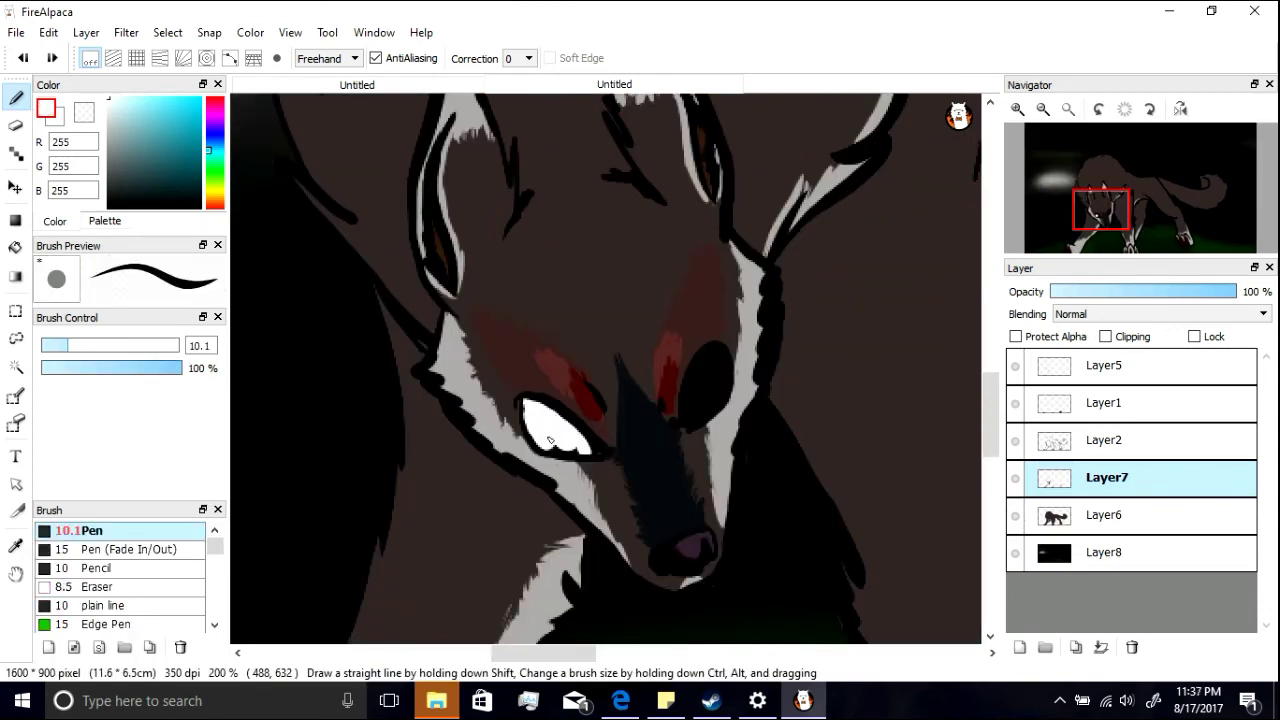
mouse_move(708, 362)
mouse_down()
mouse_move(691, 417)
mouse_move(717, 358)
mouse_move(720, 403)
mouse_up()
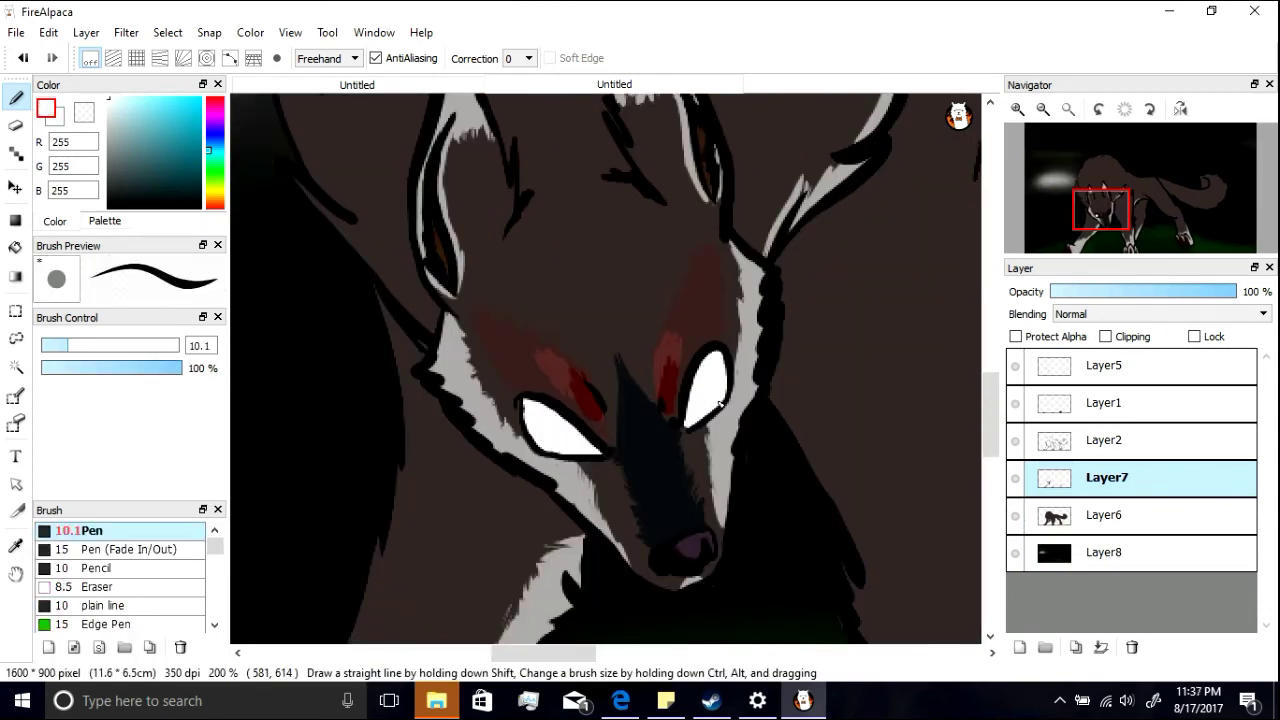
Step: Paint dark teal (5, 39, 45) irises in both eyes and refine their shape
click(191, 189)
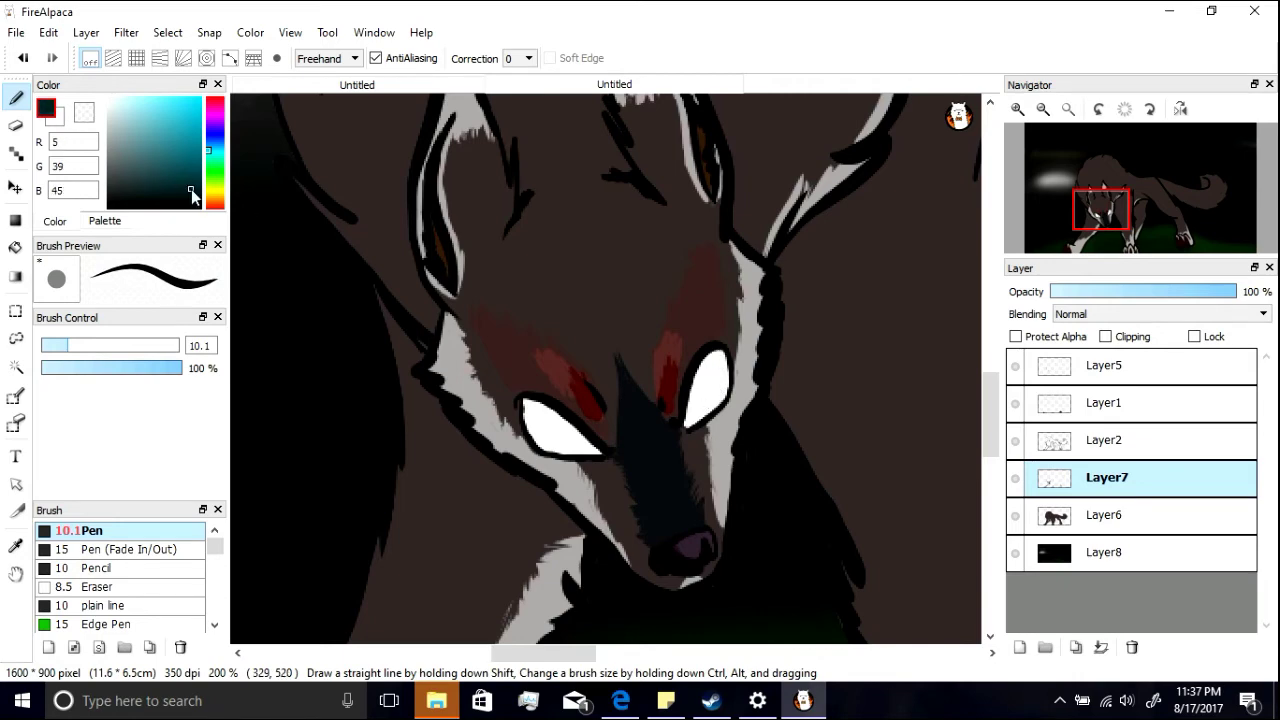
drag(709, 409, 710, 356)
mouse_move(546, 406)
mouse_down()
mouse_move(572, 446)
mouse_move(581, 438)
mouse_up()
key(ctrl+z)
key(ctrl+z)
mouse_move(545, 406)
mouse_down()
mouse_move(557, 430)
mouse_move(583, 437)
mouse_up()
click(1017, 109)
scroll(689, 434, down, 1)
mouse_move(486, 402)
mouse_down()
mouse_move(561, 489)
mouse_move(537, 477)
mouse_move(549, 410)
mouse_move(498, 442)
mouse_move(530, 468)
mouse_up()
mouse_move(772, 410)
mouse_down()
mouse_move(809, 316)
mouse_move(784, 368)
mouse_up()
Step: Paint near-black teal (1, 22, 26) pupils in both irises, keeping lighter teal rims around them
click(197, 197)
mouse_move(511, 425)
mouse_down()
mouse_move(527, 463)
mouse_move(515, 425)
mouse_up()
key(ctrl+z)
drag(811, 320, 793, 384)
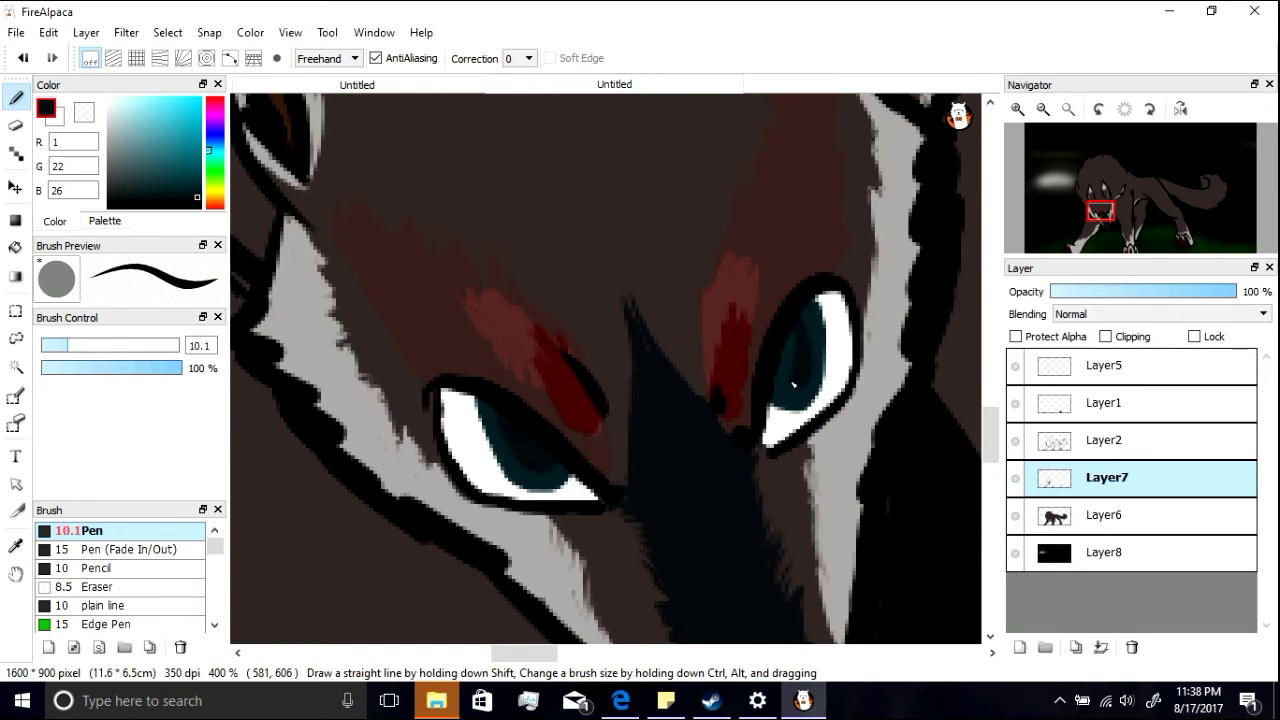
click(164, 175)
click(168, 201)
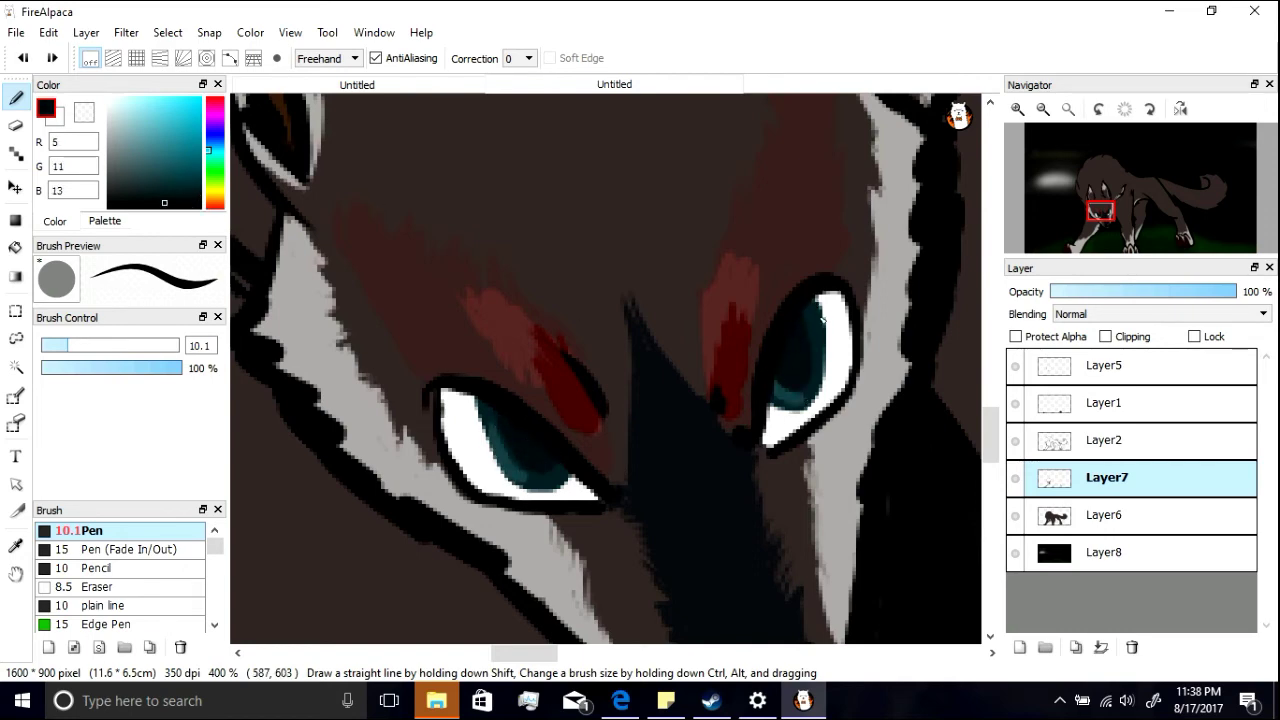
Step: Add pale blue (211, 245, 251) highlights to the irises of both eyes
click(172, 195)
alt+click(803, 410)
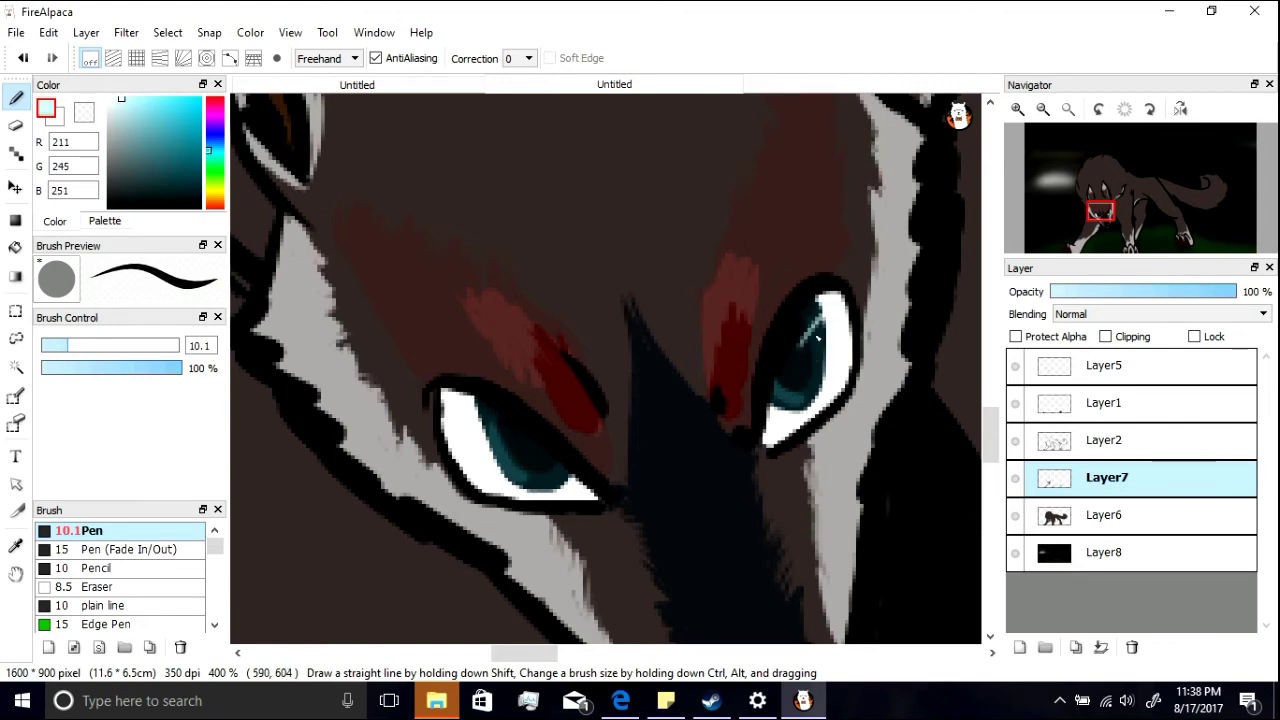
drag(490, 433, 510, 441)
Step: Add a new shading layer above Layer7, set its opacity to 58%, and choose black as the colour
click(1043, 108)
click(1043, 108)
click(1043, 108)
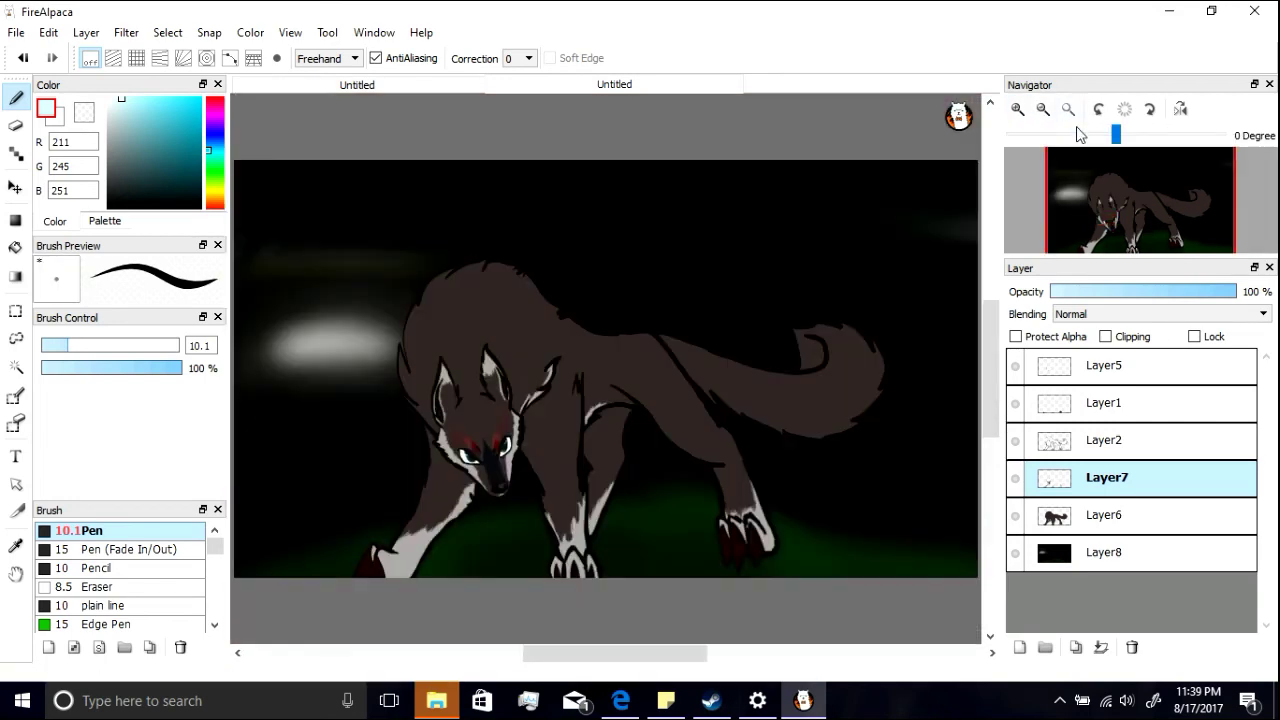
click(1020, 648)
click(108, 208)
click(1160, 291)
Step: Shade the nose, muzzle and far side of the face with black Pen strokes on Layer9
click(1016, 108)
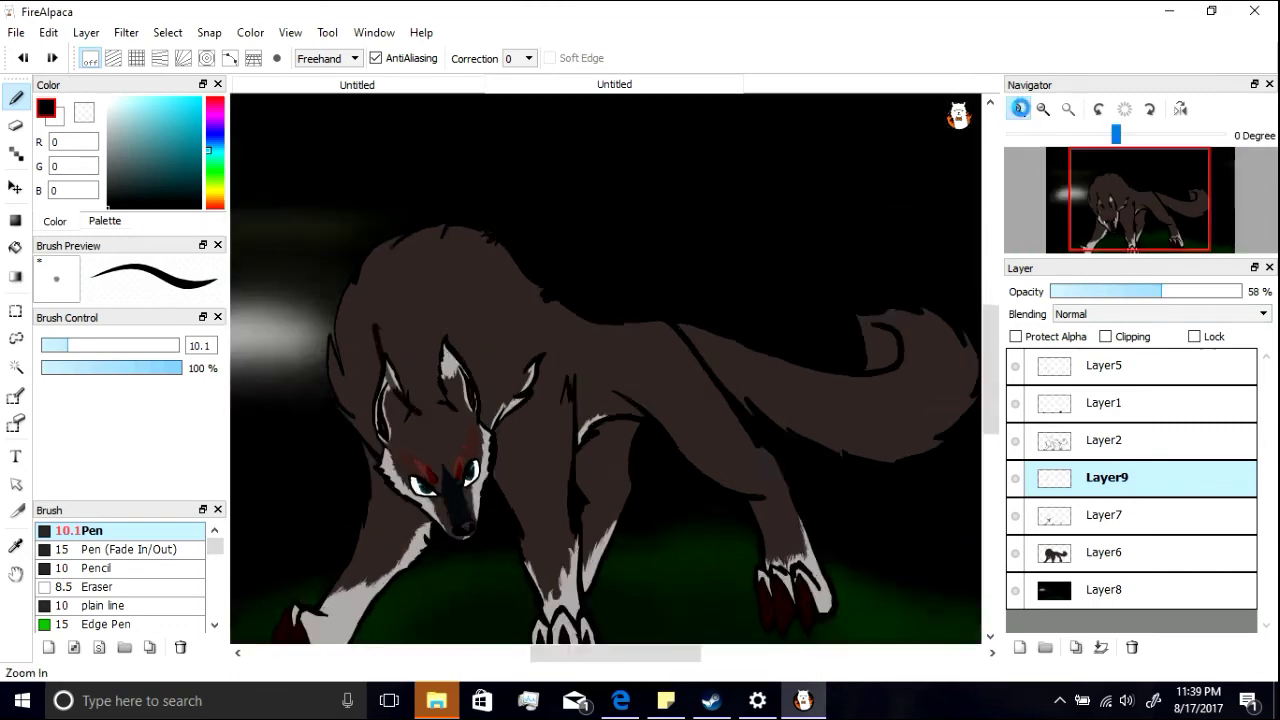
click(1016, 108)
click(1016, 108)
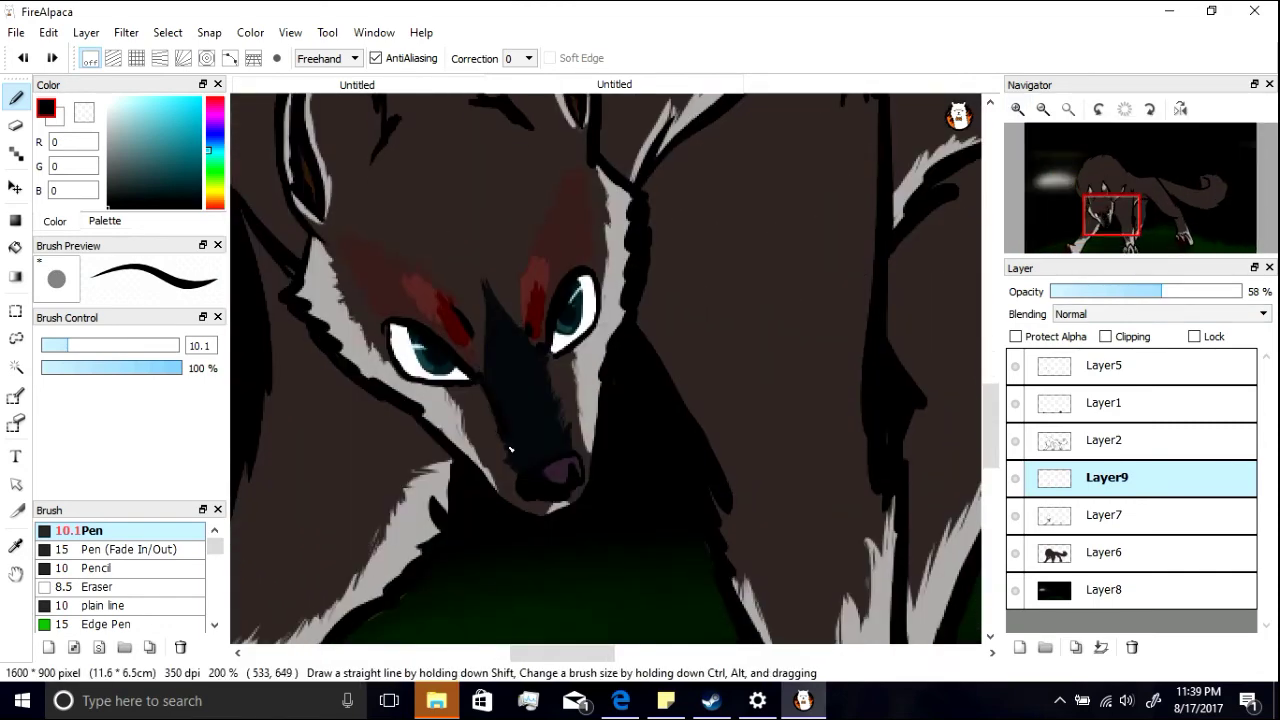
drag(558, 511, 580, 478)
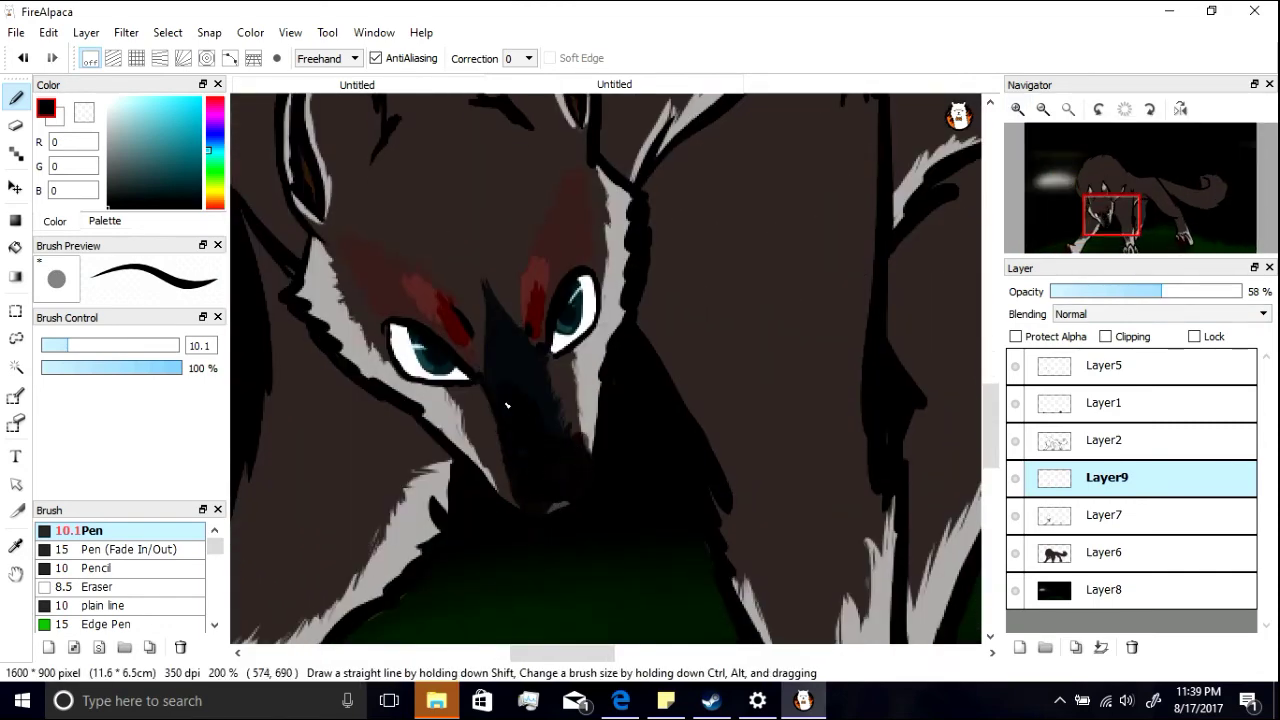
mouse_move(475, 357)
mouse_down()
mouse_move(529, 222)
mouse_move(505, 318)
mouse_move(506, 296)
mouse_move(554, 413)
mouse_move(570, 371)
mouse_move(587, 460)
mouse_move(573, 402)
mouse_move(620, 313)
mouse_move(586, 258)
mouse_move(541, 326)
mouse_move(599, 256)
mouse_move(579, 213)
mouse_move(623, 243)
mouse_move(626, 198)
mouse_move(575, 168)
mouse_up()
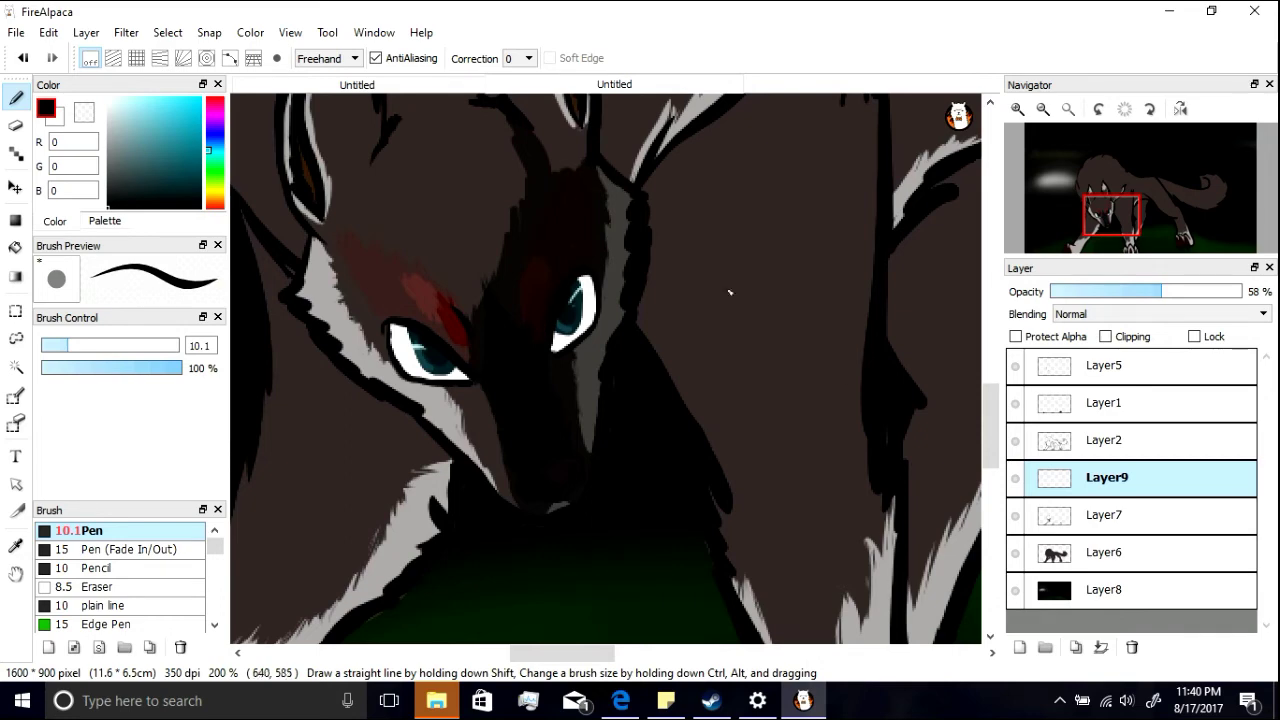
Step: Shade the inside and outer edge of the far ear with black strokes
scroll(615, 403, up, 3)
drag(515, 330, 579, 367)
mouse_move(520, 327)
mouse_down()
mouse_move(520, 245)
mouse_move(583, 355)
mouse_up()
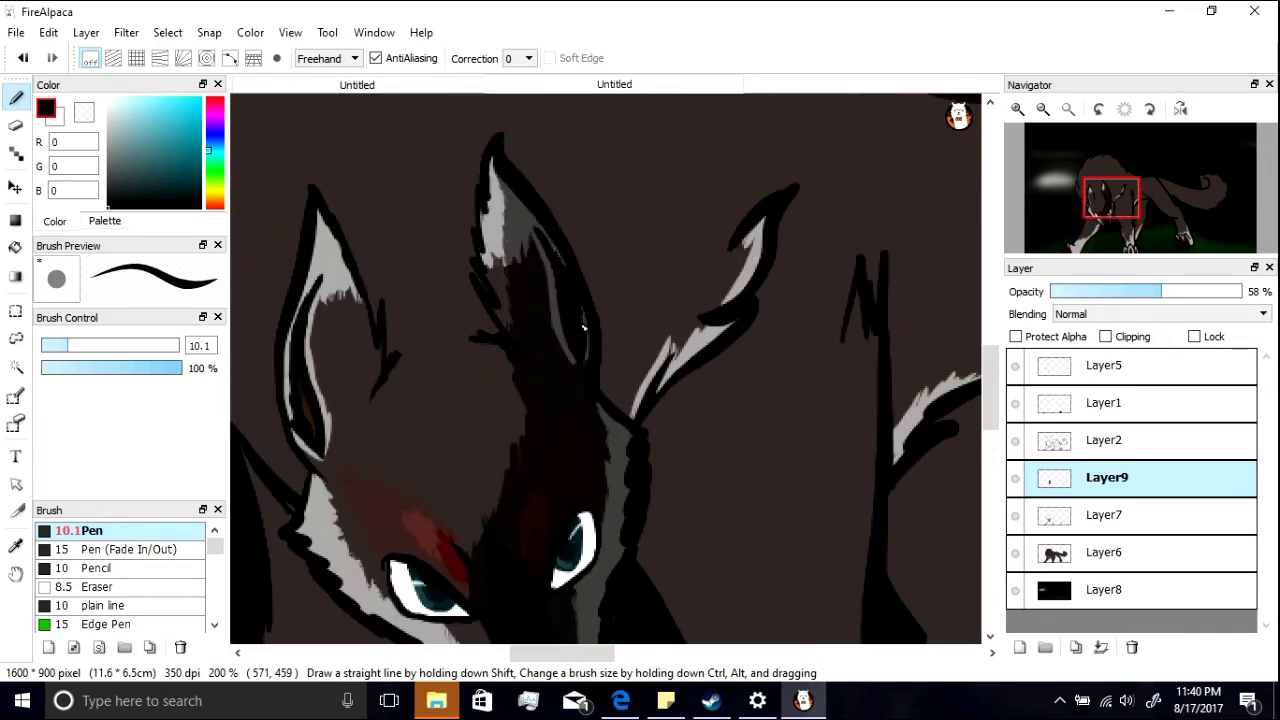
Step: Shade the neck and mane fur above the far ear with a ragged shadow edge
scroll(939, 363, up, 3)
mouse_move(608, 580)
mouse_down()
mouse_move(606, 517)
mouse_move(546, 402)
mouse_move(610, 185)
mouse_move(717, 148)
mouse_move(600, 282)
mouse_move(627, 340)
mouse_move(588, 348)
mouse_move(592, 452)
mouse_move(620, 531)
mouse_move(604, 593)
mouse_move(628, 511)
mouse_move(667, 577)
mouse_move(699, 521)
mouse_move(556, 283)
mouse_move(577, 271)
mouse_move(635, 154)
mouse_move(545, 319)
mouse_up()
mouse_move(718, 160)
mouse_down()
mouse_move(811, 211)
mouse_move(710, 245)
mouse_up()
Step: Shade the upper part of the middle foreleg with long fur-like strokes, redoing the first attempts
drag(992, 392, 992, 455)
mouse_move(812, 240)
mouse_down()
mouse_move(826, 194)
mouse_move(834, 233)
mouse_move(815, 202)
mouse_move(875, 199)
mouse_move(848, 168)
mouse_move(887, 320)
mouse_move(856, 202)
mouse_move(879, 287)
mouse_move(869, 389)
mouse_up()
key(ctrl+z)
key(ctrl+z)
mouse_move(804, 211)
mouse_down()
mouse_move(840, 212)
mouse_move(866, 348)
mouse_move(860, 556)
mouse_up()
mouse_move(812, 296)
mouse_down()
mouse_move(862, 548)
mouse_move(848, 575)
mouse_move(800, 240)
mouse_move(812, 440)
mouse_up()
drag(833, 221, 829, 384)
Step: Extend the shadow down the middle foreleg, across the wrist and over its white fur
mouse_move(993, 388)
mouse_down()
mouse_move(996, 438)
mouse_move(993, 402)
mouse_up()
drag(870, 388, 867, 474)
drag(992, 416, 992, 433)
mouse_move(714, 332)
mouse_down()
mouse_move(881, 555)
mouse_move(885, 489)
mouse_move(870, 577)
mouse_up()
drag(858, 515, 826, 438)
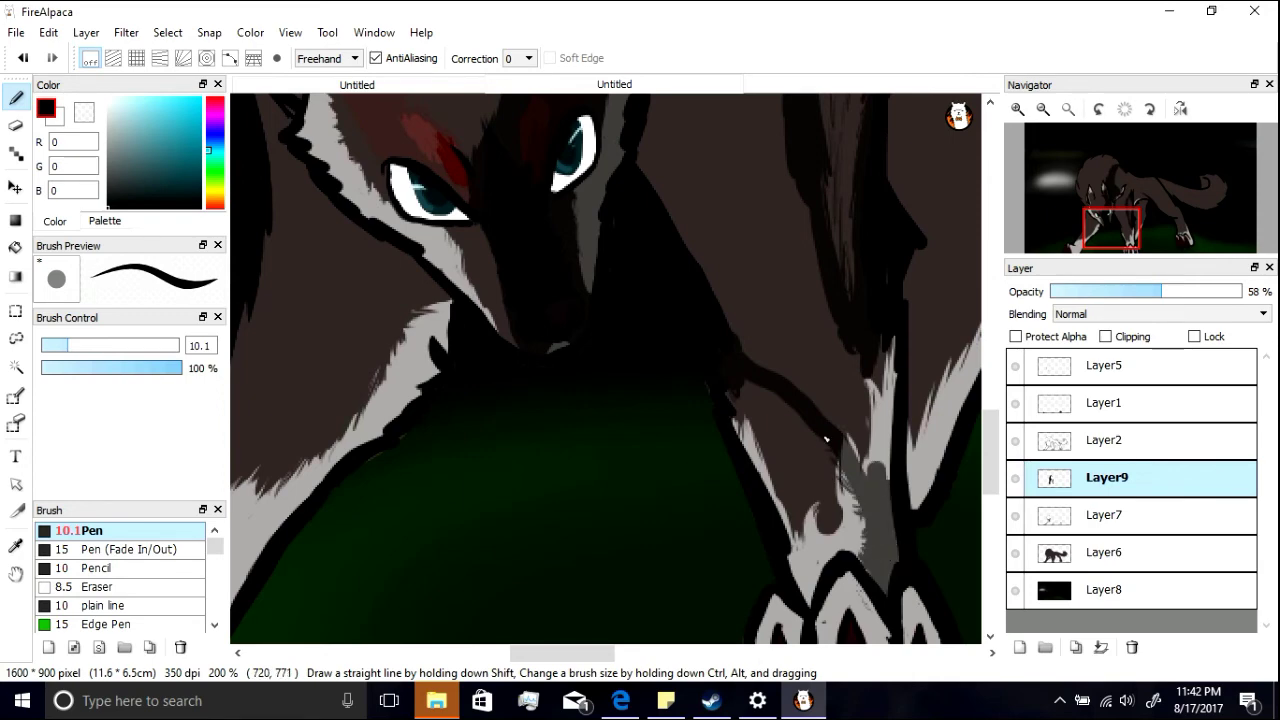
mouse_move(890, 342)
mouse_down()
mouse_move(886, 480)
mouse_move(850, 462)
mouse_up()
Step: Shade the sides of the toes and claws on the middle forepaw
drag(988, 446, 989, 476)
drag(860, 394, 891, 488)
drag(914, 402, 943, 489)
drag(799, 428, 792, 486)
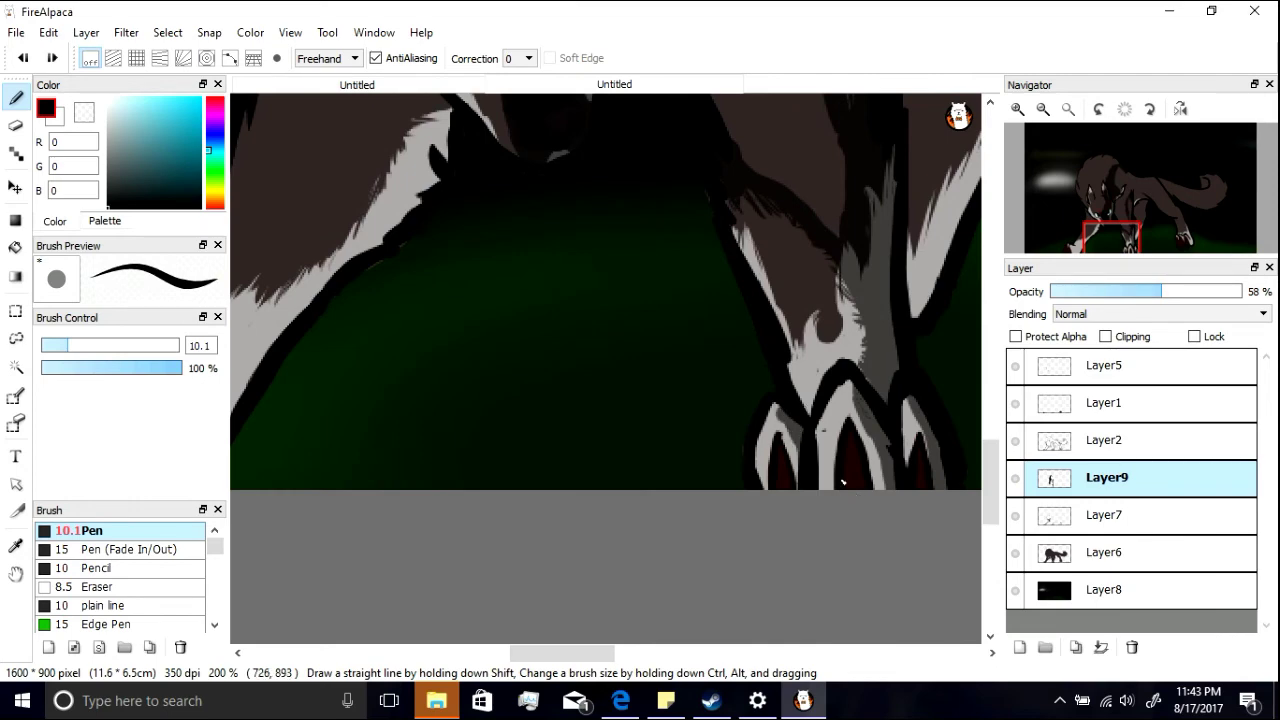
drag(852, 385, 885, 489)
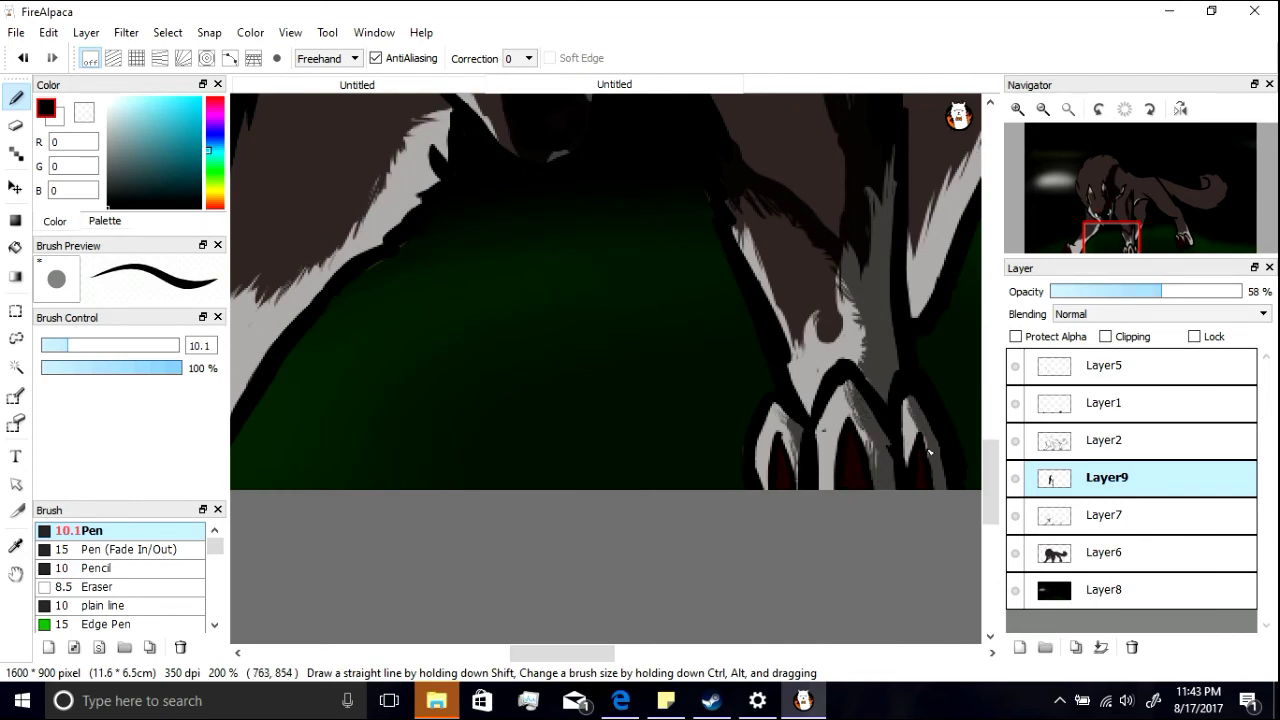
Step: Draw the shadow edge down the foreleg behind the middle one, undoing the stray first stroke
scroll(886, 383, up, 10)
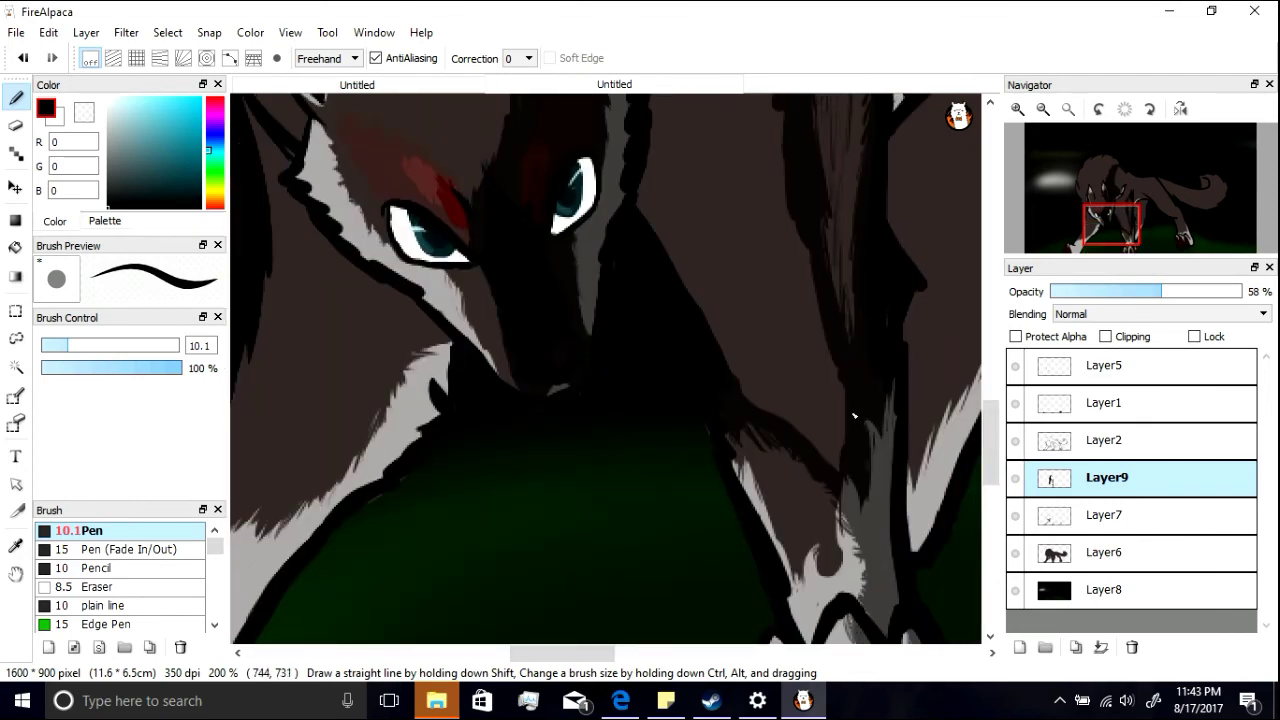
drag(598, 653, 643, 653)
drag(638, 350, 898, 398)
drag(986, 336, 988, 424)
key(ctrl+z)
mouse_move(586, 228)
mouse_down()
mouse_move(616, 294)
mouse_move(597, 271)
mouse_up()
drag(602, 275, 634, 267)
mouse_move(611, 288)
mouse_down()
mouse_move(643, 308)
mouse_move(640, 325)
mouse_up()
mouse_move(606, 276)
mouse_down()
mouse_move(639, 264)
mouse_move(629, 317)
mouse_move(588, 232)
mouse_move(643, 468)
mouse_move(602, 640)
mouse_up()
Step: Fill in the shadow on the outer side of the rear foreleg and feather its edge with short fur strokes
click(15, 125)
click(15, 97)
mouse_move(637, 534)
mouse_down()
mouse_move(629, 580)
mouse_move(729, 306)
mouse_move(629, 246)
mouse_move(722, 195)
mouse_move(686, 212)
mouse_up()
drag(690, 305, 629, 184)
drag(642, 321, 655, 358)
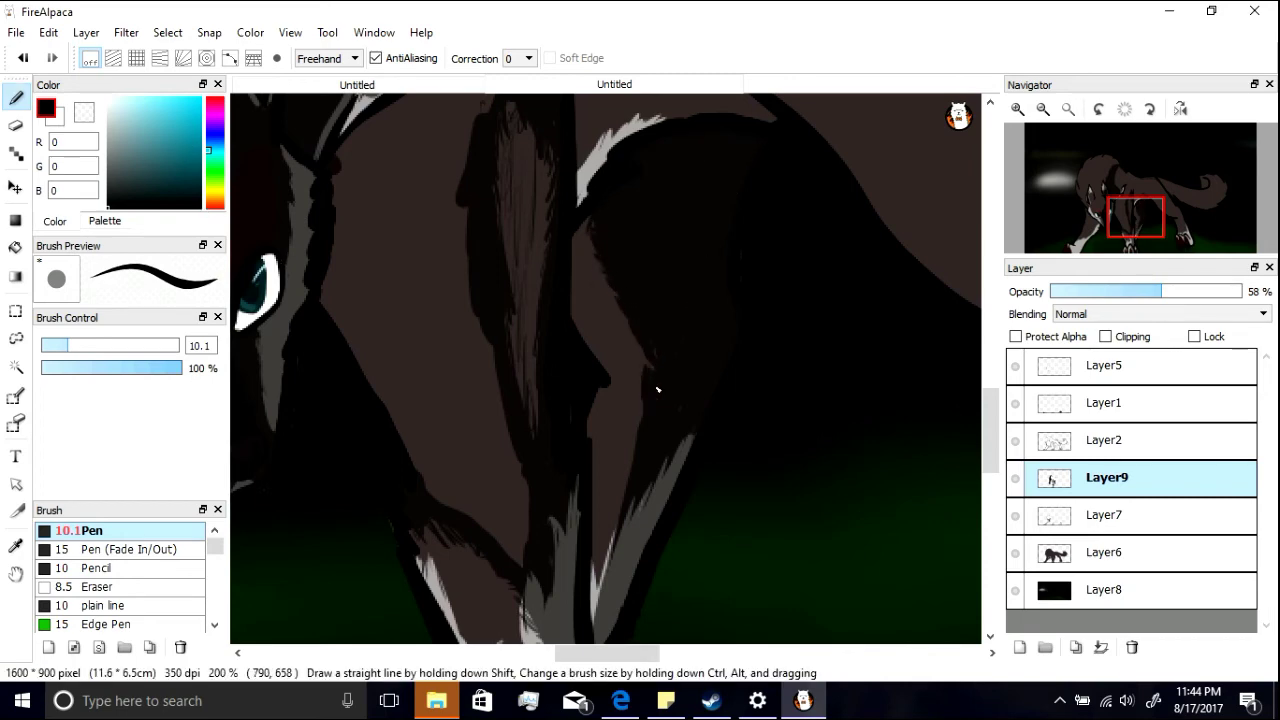
drag(642, 458, 605, 591)
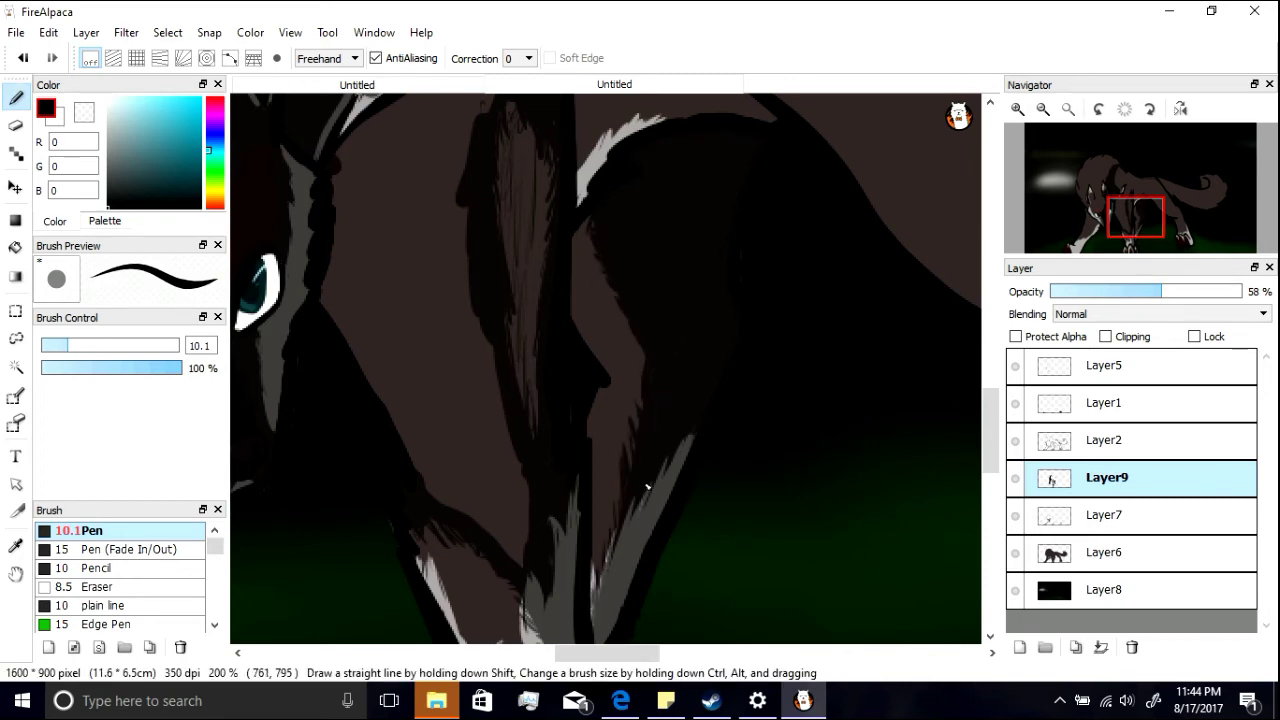
Step: Shade along the underside of the hind thigh and down the inner edge of the lower hind leg
drag(630, 653, 700, 653)
mouse_move(993, 422)
mouse_down()
mouse_move(995, 381)
mouse_move(994, 392)
mouse_up()
mouse_move(350, 272)
mouse_down()
mouse_move(409, 345)
mouse_move(603, 451)
mouse_move(620, 447)
mouse_move(500, 406)
mouse_move(423, 342)
mouse_up()
scroll(989, 392, down, 3)
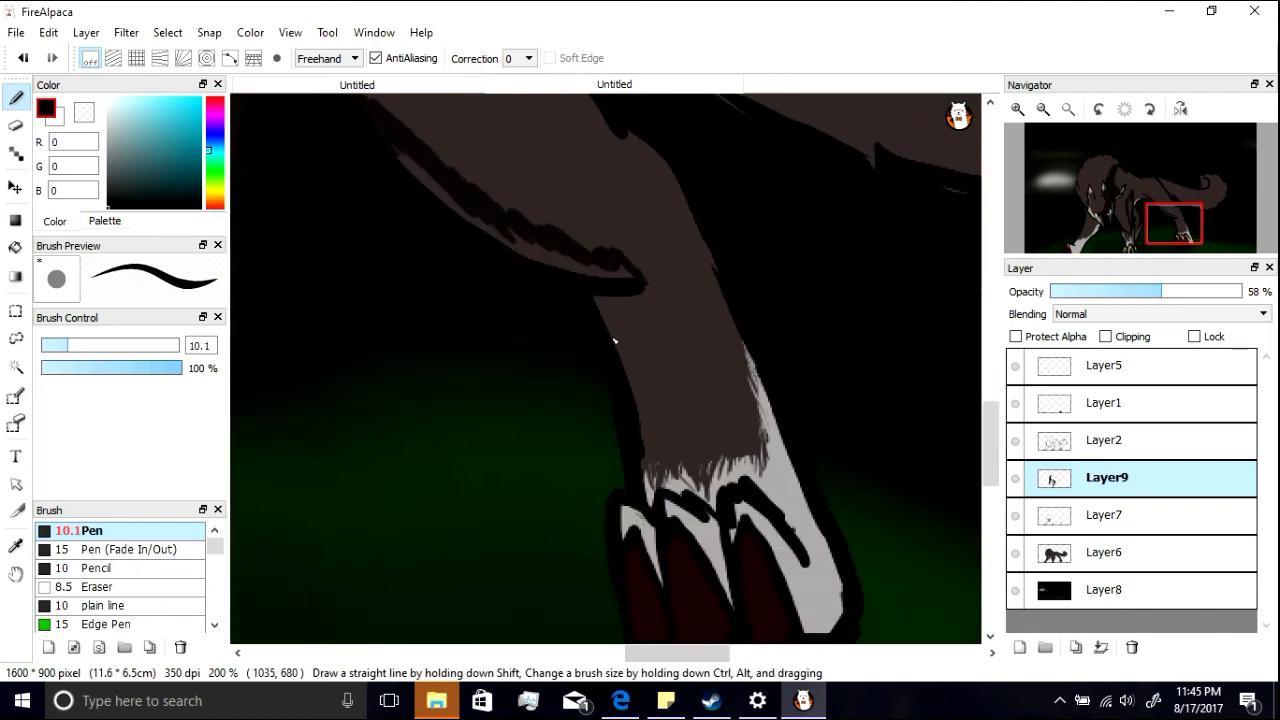
drag(612, 312, 652, 452)
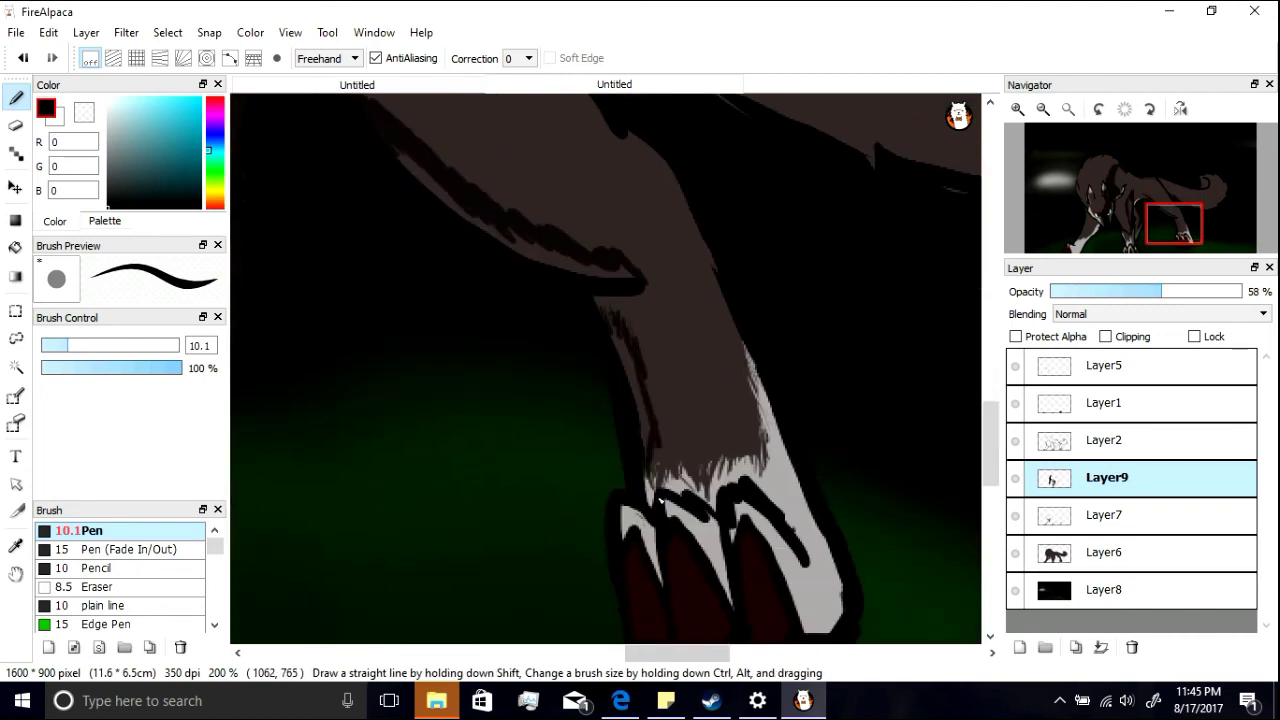
Step: Shade the toes and the outer heel of the hind paw
drag(990, 428, 990, 446)
drag(678, 394, 718, 440)
drag(638, 402, 658, 466)
drag(735, 415, 818, 523)
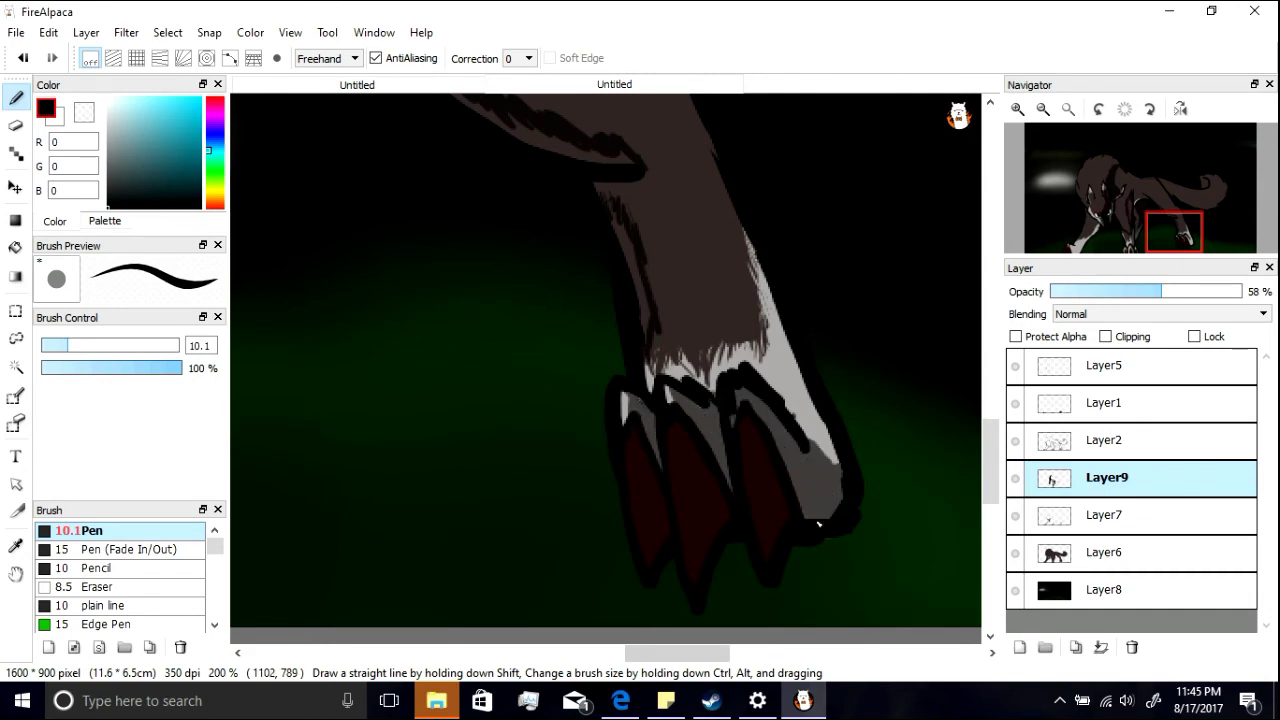
Step: Fill the outlined shadow area on the creature's torso with black using the Bucket tool
drag(990, 440, 990, 345)
drag(658, 650, 586, 652)
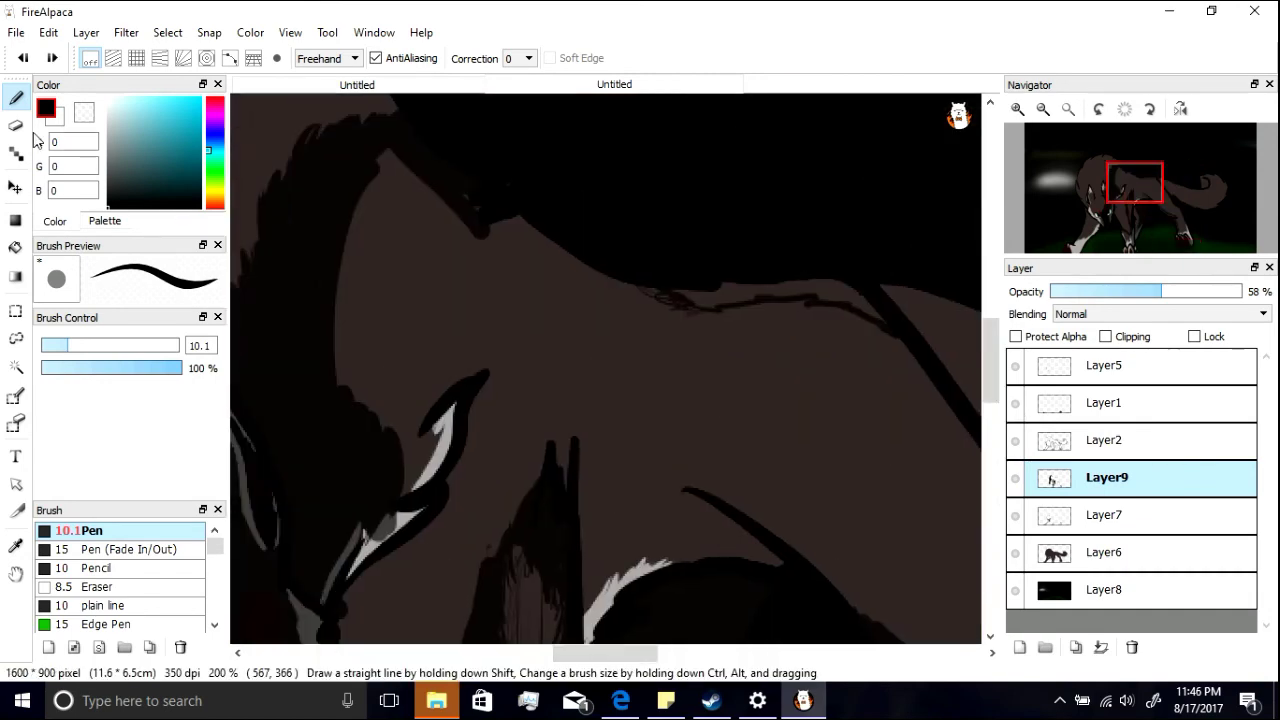
click(16, 248)
click(1068, 109)
click(699, 396)
Step: Touch up the shadow edges with the Pen on the middle foreleg and on the fur above the hind paw
click(16, 98)
click(1017, 109)
click(1017, 109)
click(1017, 109)
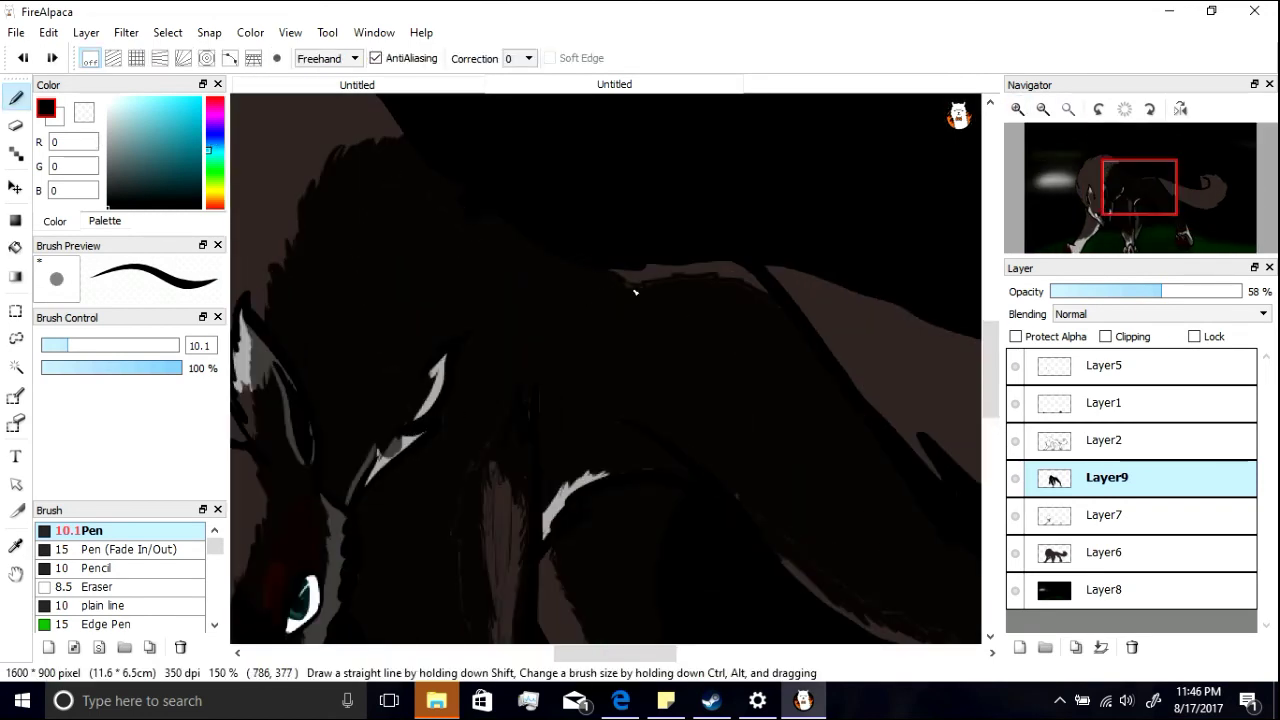
scroll(533, 222, down, 5)
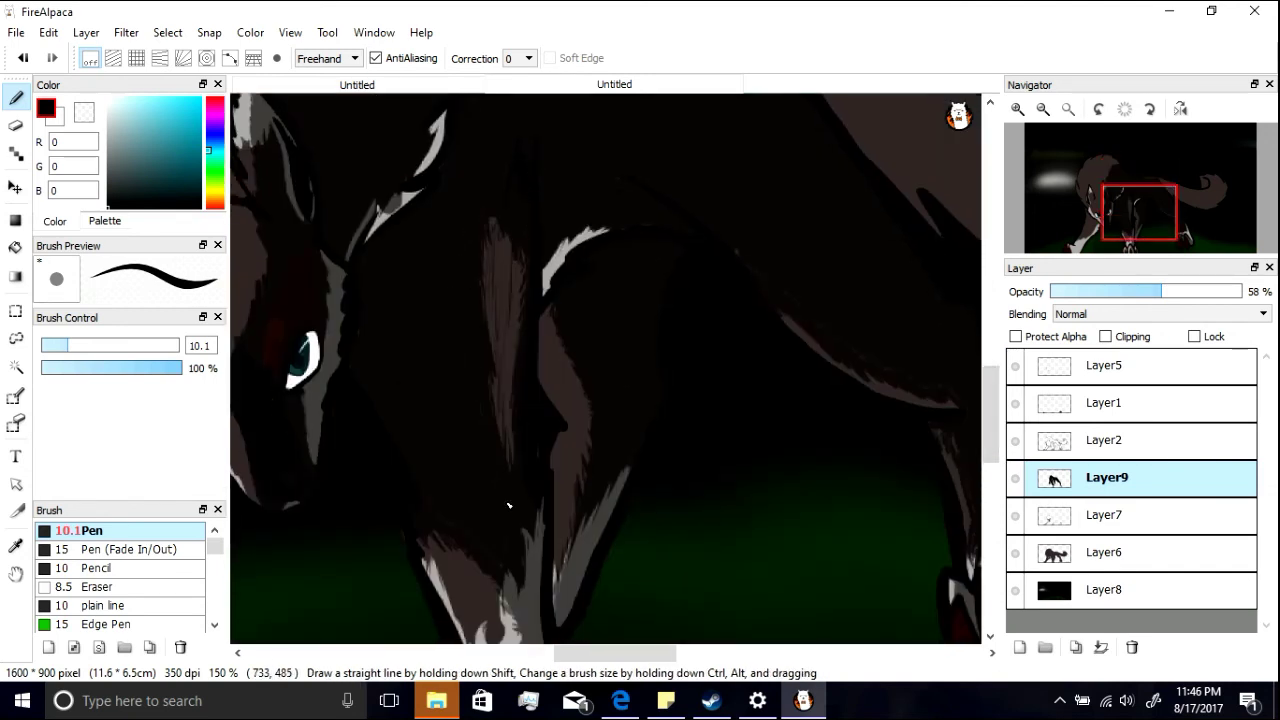
drag(489, 334, 484, 266)
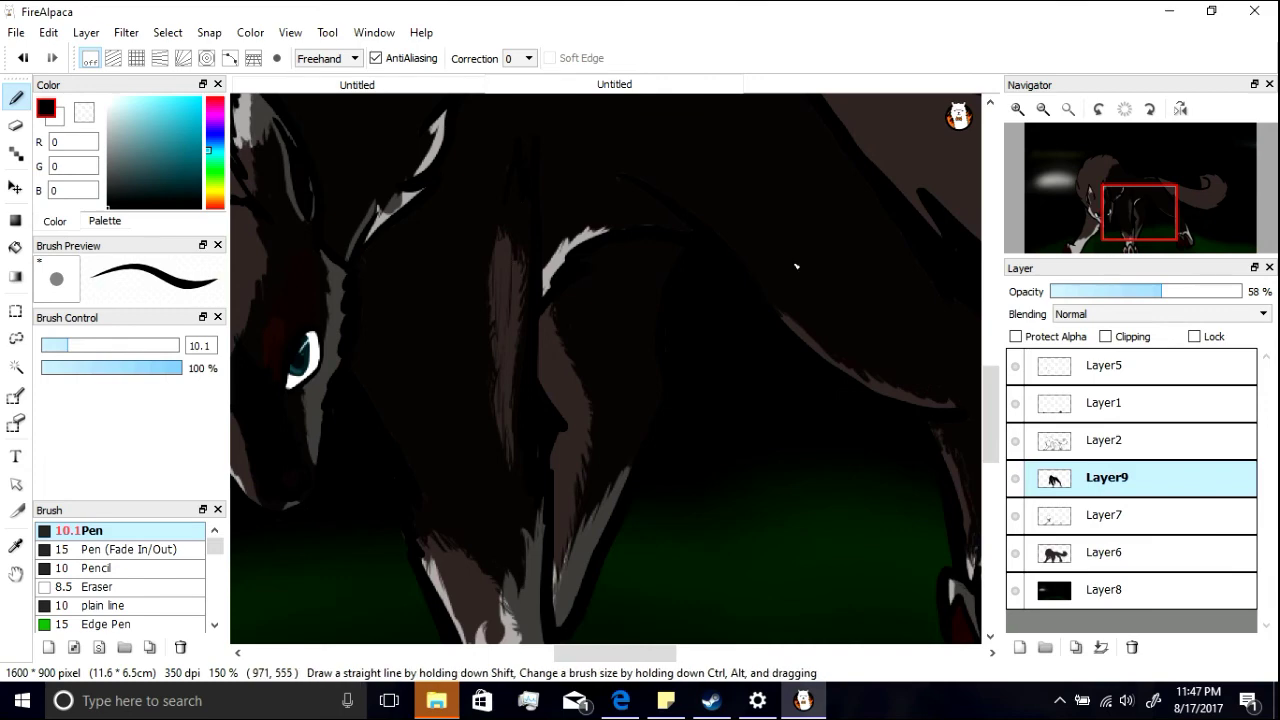
drag(616, 655, 667, 657)
mouse_move(759, 554)
mouse_down()
mouse_move(668, 550)
mouse_move(718, 540)
mouse_move(790, 600)
mouse_move(714, 550)
mouse_up()
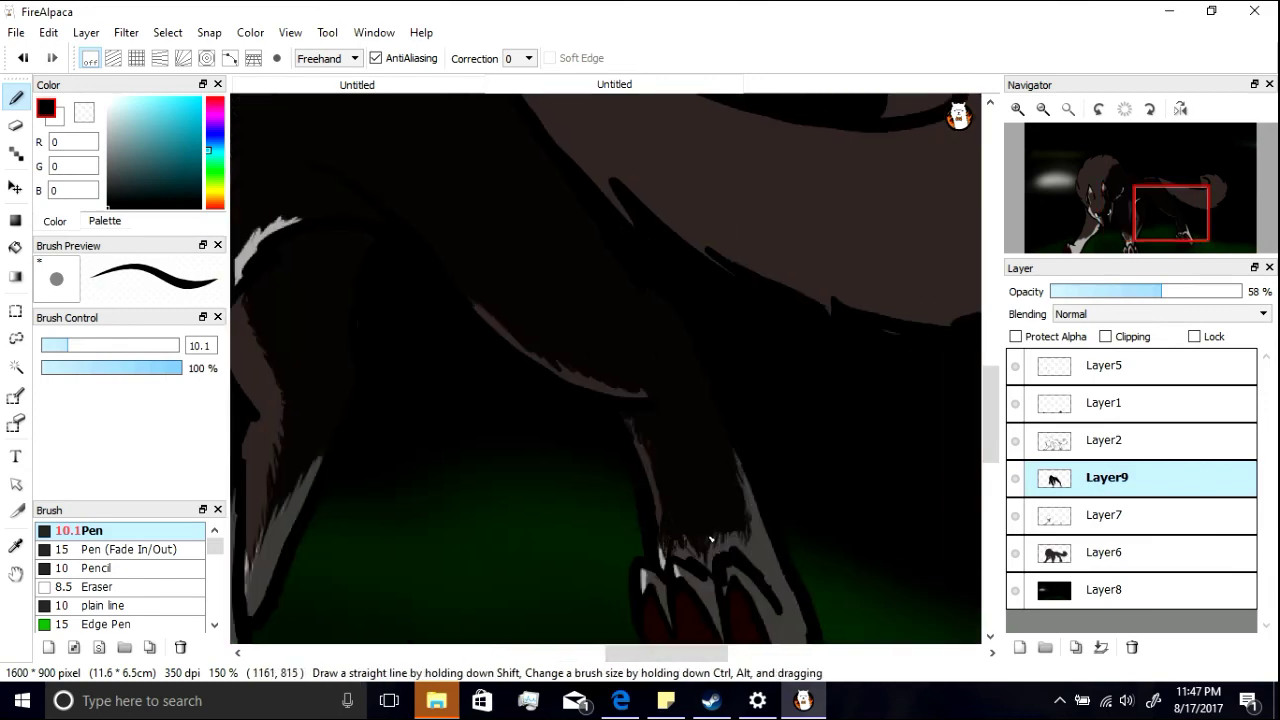
Step: Shade the inner side of the outstretched foreleg from below the chin down to the paw with fur-like strokes
drag(734, 652, 604, 653)
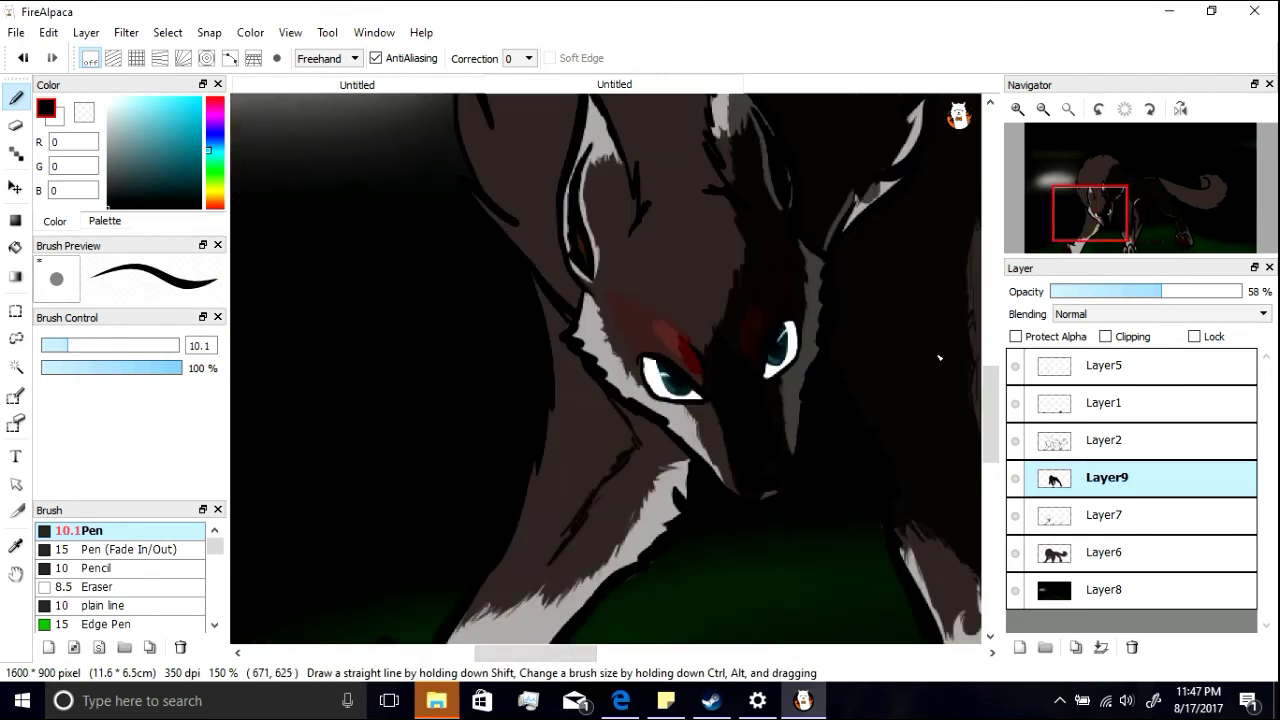
scroll(562, 397, down, 3)
mouse_move(562, 397)
mouse_down()
mouse_move(466, 530)
mouse_move(420, 562)
mouse_up()
mouse_move(459, 511)
mouse_down()
mouse_move(430, 575)
mouse_move(505, 560)
mouse_move(535, 524)
mouse_move(470, 530)
mouse_move(600, 400)
mouse_move(600, 330)
mouse_move(587, 432)
mouse_move(678, 320)
mouse_move(662, 280)
mouse_move(613, 362)
mouse_up()
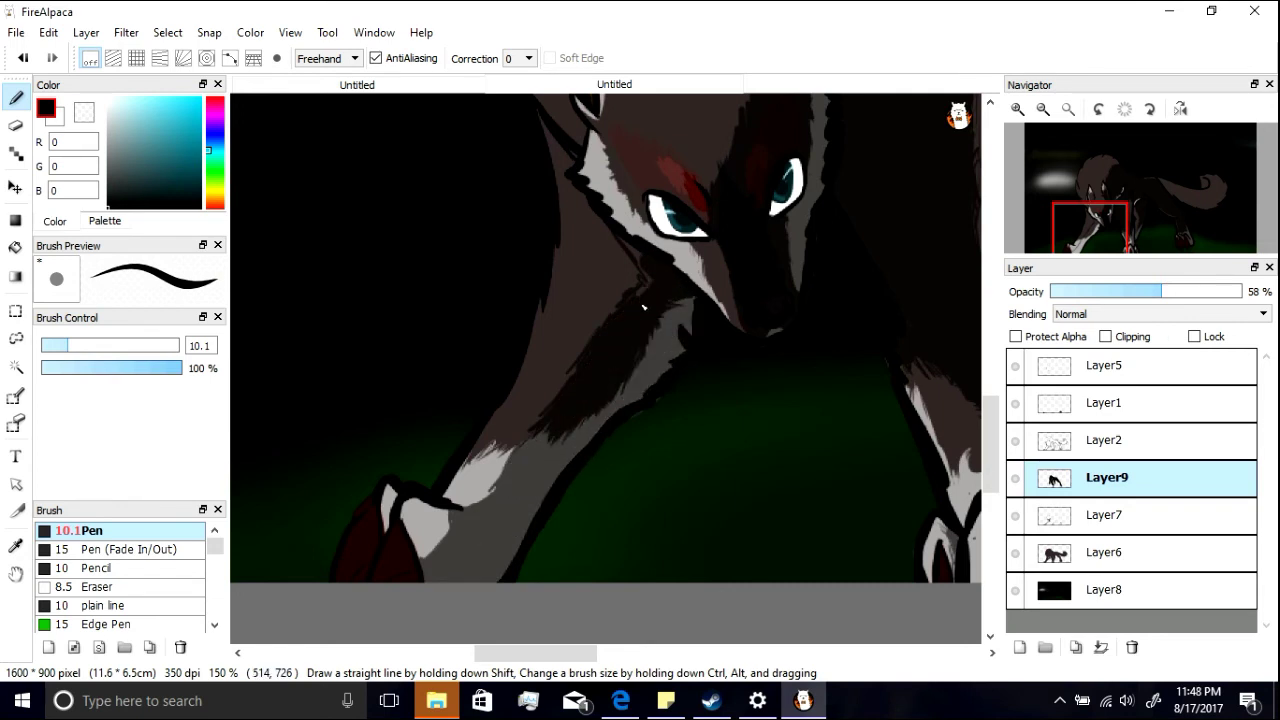
scroll(390, 528, up, 5)
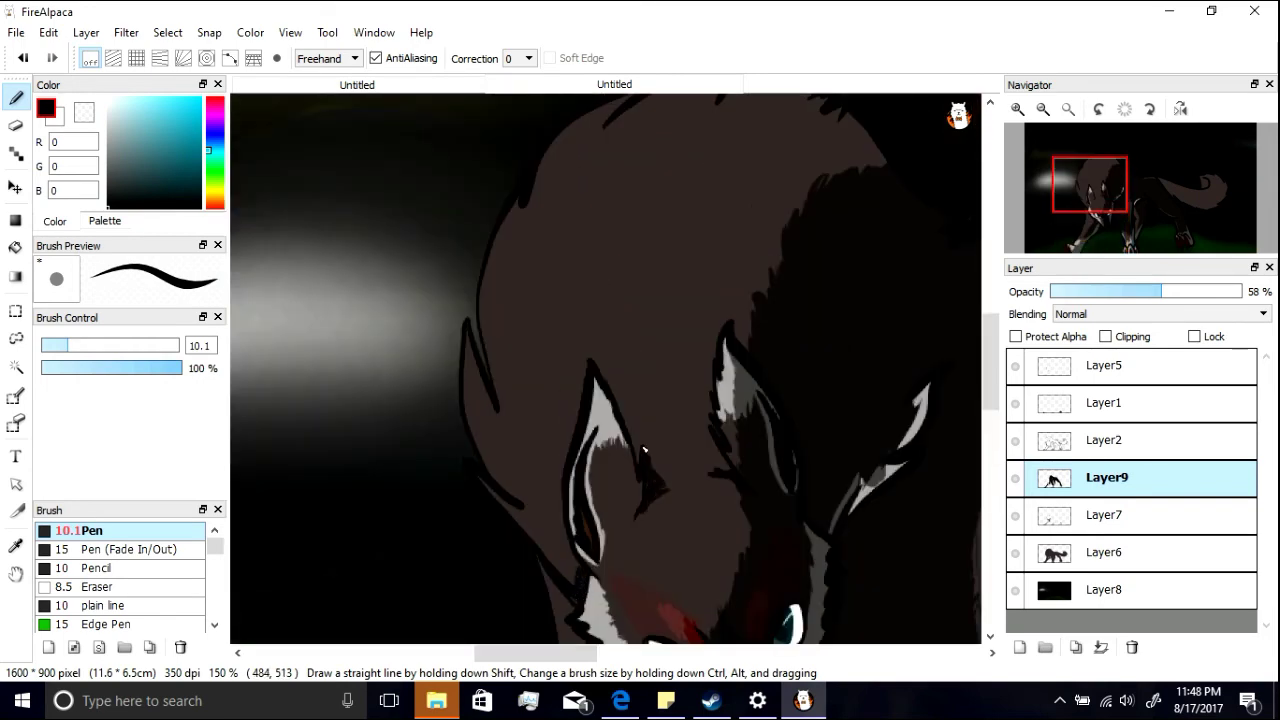
Step: Shade the mane's crest and shadow edge with short black fur tufts using the Pen
scroll(533, 175, up, 2)
drag(839, 231, 815, 248)
mouse_move(811, 297)
mouse_down()
mouse_move(857, 277)
mouse_move(798, 330)
mouse_up()
drag(730, 180, 715, 236)
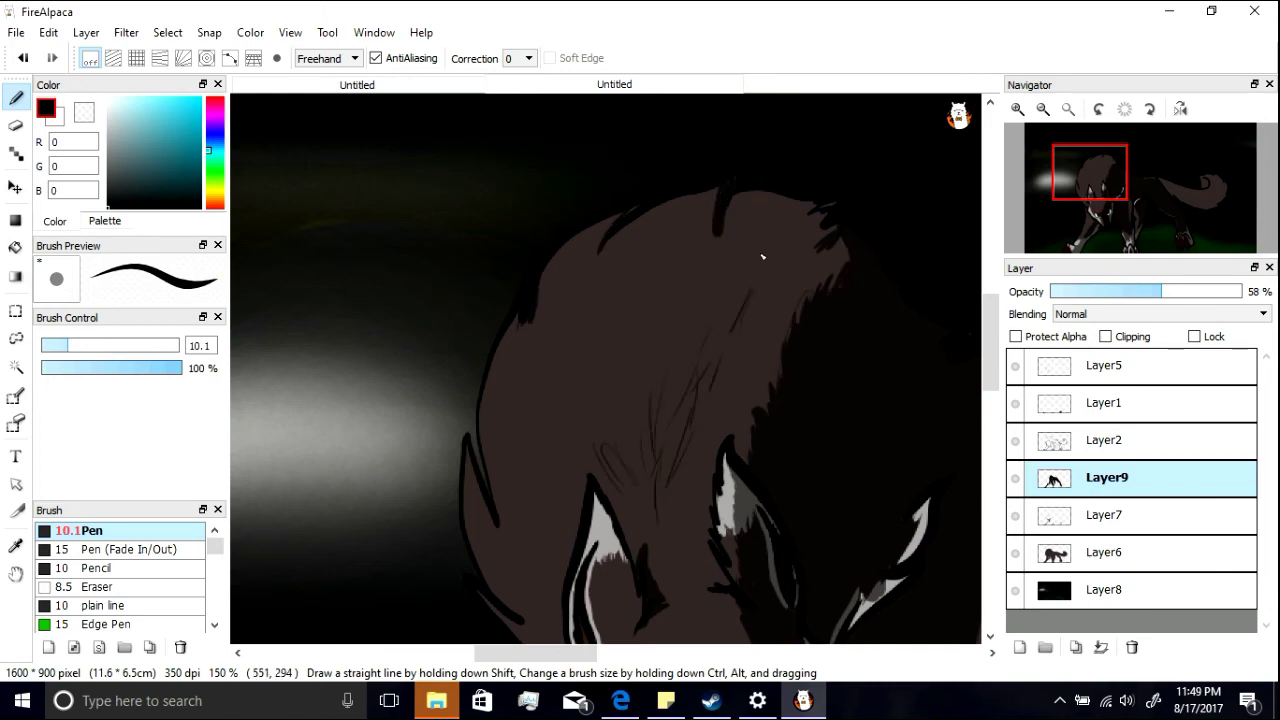
Step: Draw fine dark brown fur strokes on the forehead between the ears, undoing the unwanted strokes
scroll(740, 290, down, 4)
right_click(688, 350)
click(124, 193)
drag(722, 325, 742, 287)
key(ctrl+z)
key(ctrl+z)
mouse_move(733, 352)
mouse_down()
mouse_move(750, 324)
mouse_move(730, 388)
mouse_up()
click(1094, 515)
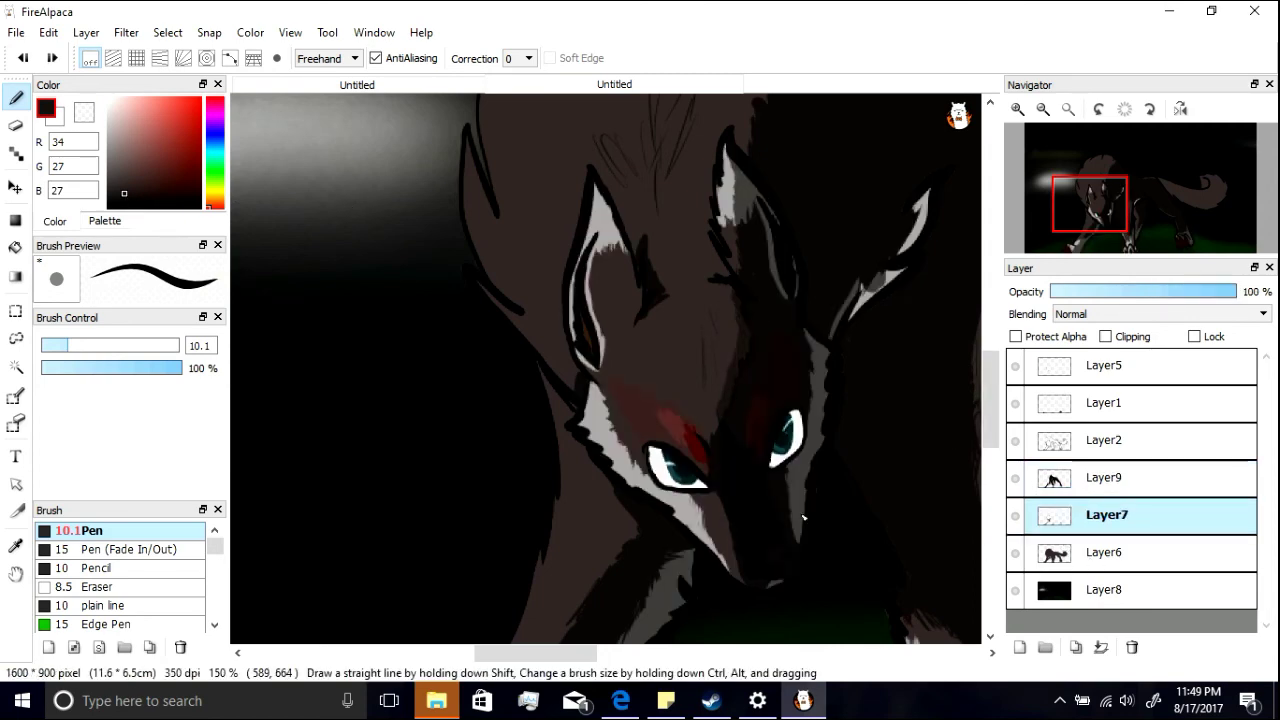
key(ctrl+z)
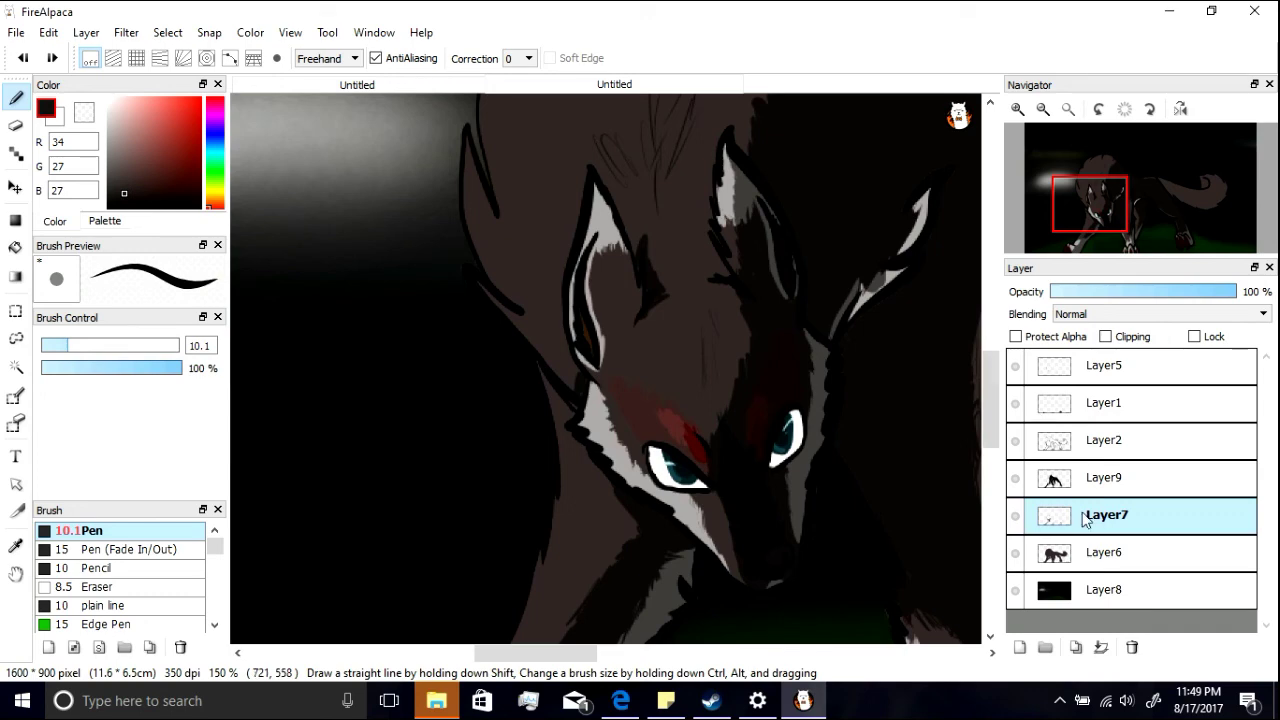
Step: Soften the shading on the forehead and muzzle on Layer9 with the AirBrush at size 13 in near-black (RGB 13, 13, 13)
click(1082, 477)
drag(733, 401, 710, 433)
click(109, 203)
scroll(164, 580, down, 2)
click(162, 570)
key(ctrl+z)
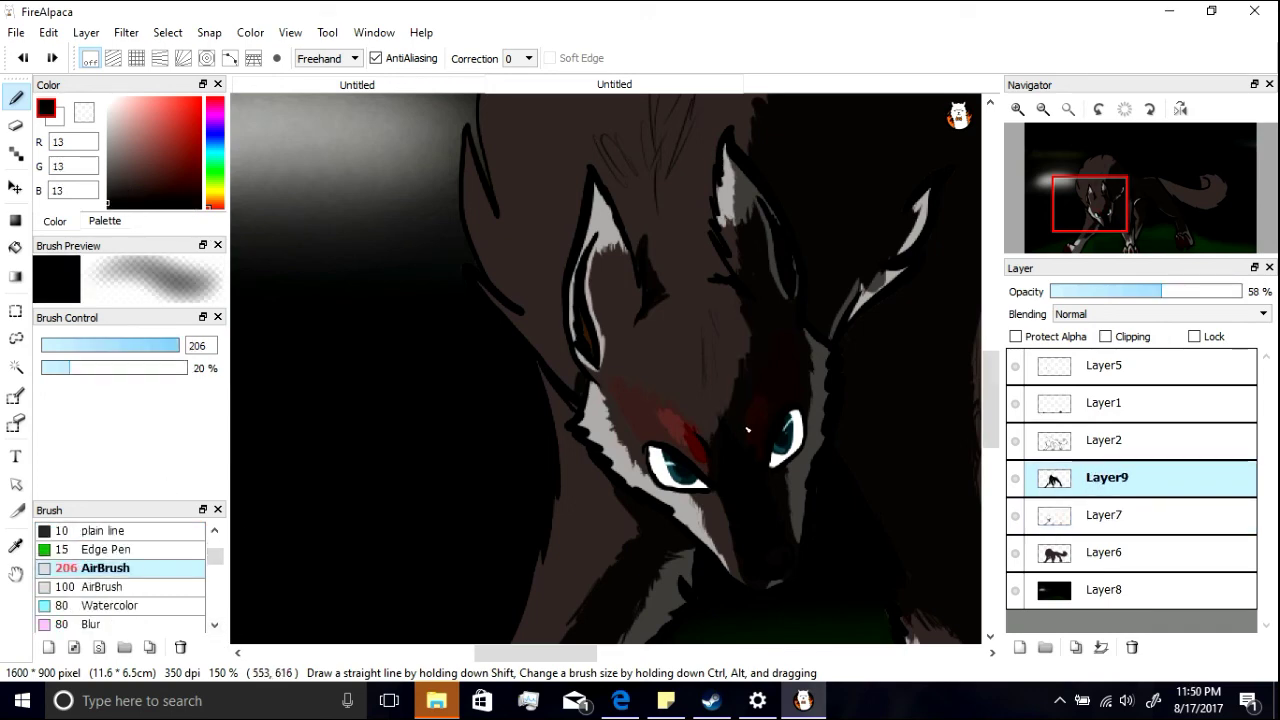
key(ctrl+z)
click(76, 345)
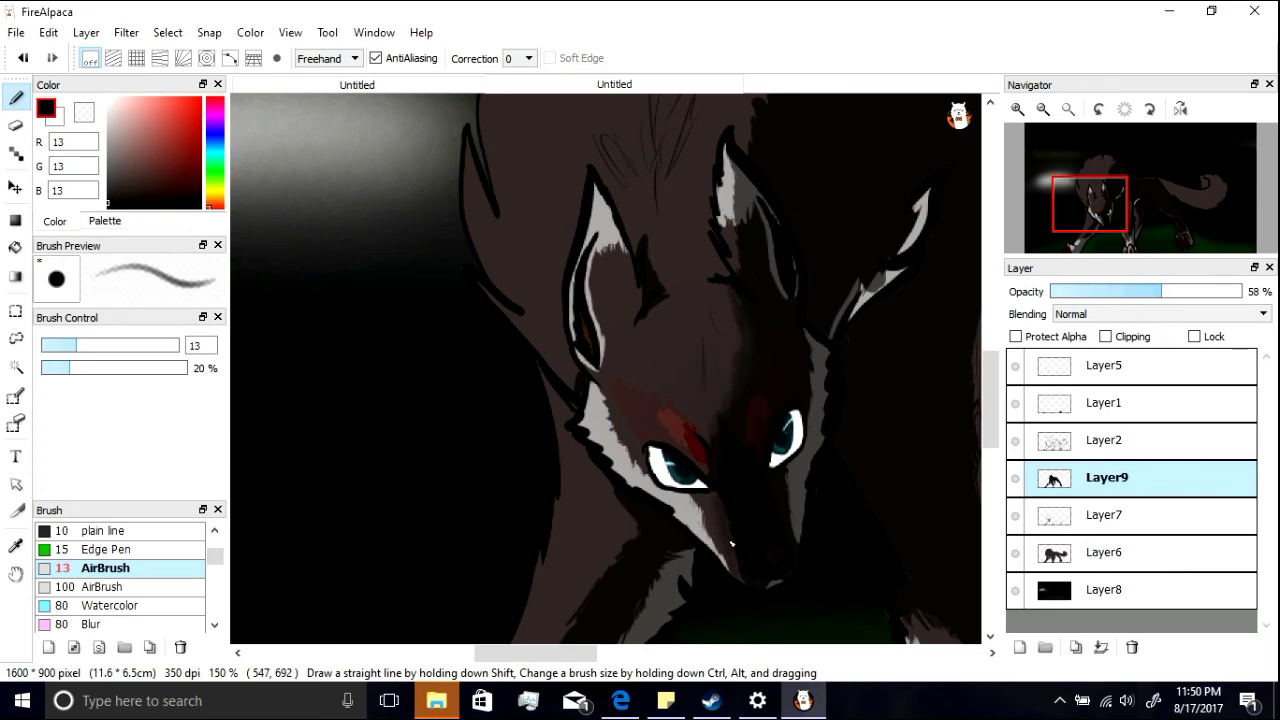
mouse_move(704, 498)
mouse_down()
mouse_move(656, 494)
mouse_move(672, 493)
mouse_up()
drag(643, 308, 613, 218)
Step: Switch back to the Pen in near-black red (RGB 11, 1, 0) and fit the whole drawing in view
drag(991, 376, 991, 415)
click(197, 204)
drag(215, 556, 215, 543)
click(120, 531)
click(1068, 108)
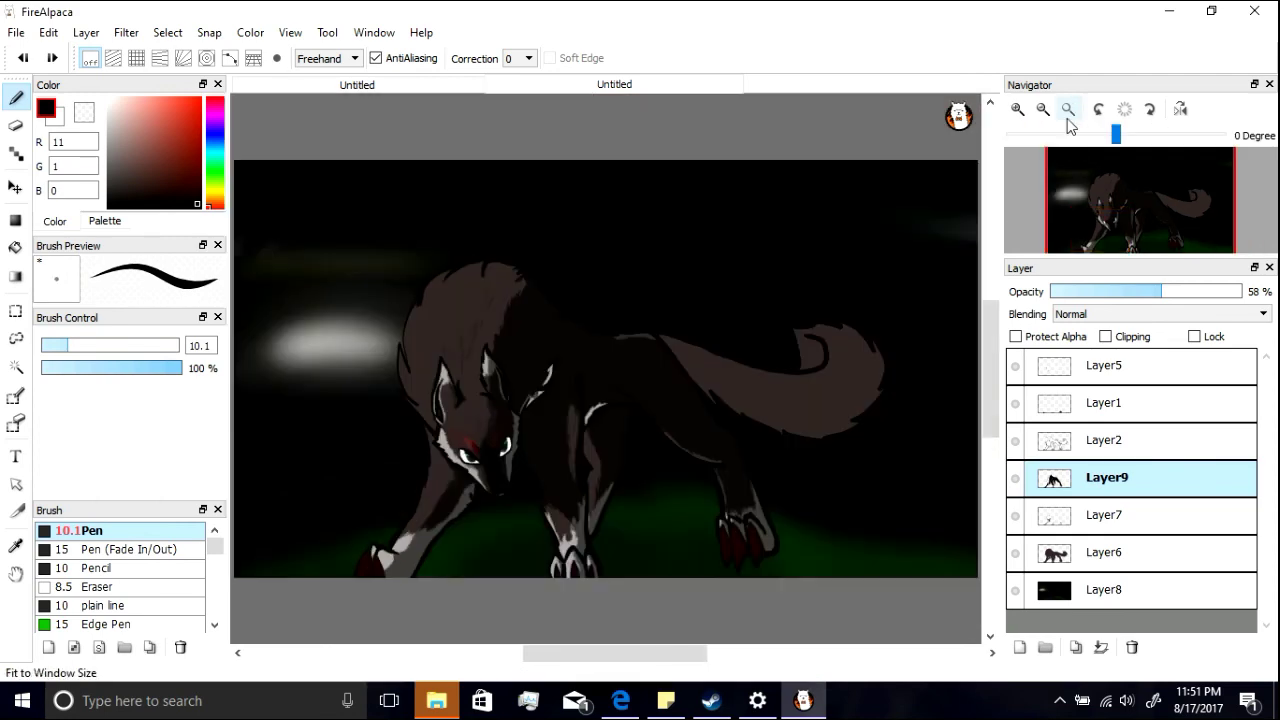
Step: Add a new layer above Layer9, set the Pen colour to dark grey (RGB 71, 65, 65) and undo the trial mane highlights
click(1017, 108)
right_click(305, 211)
click(1019, 647)
mouse_move(620, 653)
mouse_down()
mouse_move(608, 667)
mouse_move(573, 662)
mouse_up()
click(116, 156)
key(ctrl+z)
click(115, 170)
mouse_move(480, 274)
mouse_down()
mouse_move(453, 348)
mouse_move(438, 322)
mouse_move(453, 249)
mouse_up()
key(ctrl+z)
click(114, 178)
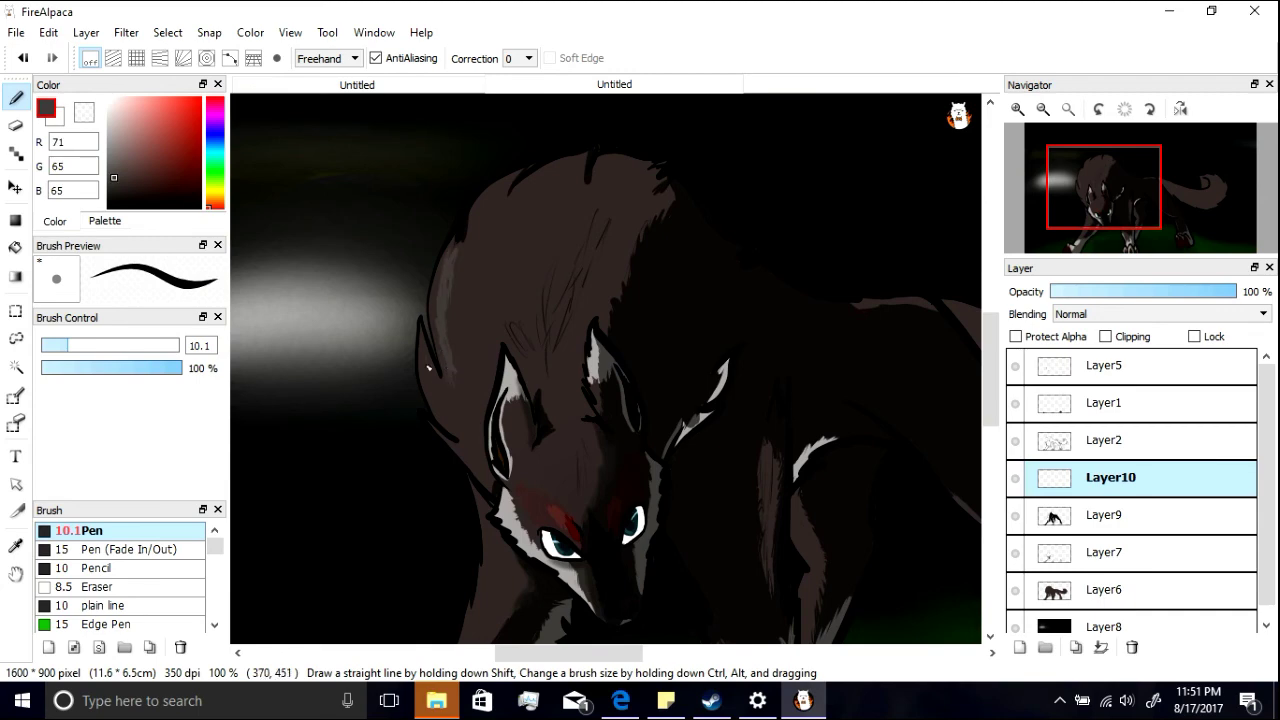
key(ctrl+z)
Step: Paint a grey rim highlight along the mane's outer edge up to the crest, trimming it with the Eraser
click(18, 126)
drag(453, 250, 443, 370)
click(17, 99)
drag(452, 242, 440, 298)
mouse_move(469, 244)
mouse_down()
mouse_move(493, 187)
mouse_move(536, 172)
mouse_up()
Step: Highlight the outer edge of the outstretched foreleg and the toe of its paw
drag(983, 330, 983, 386)
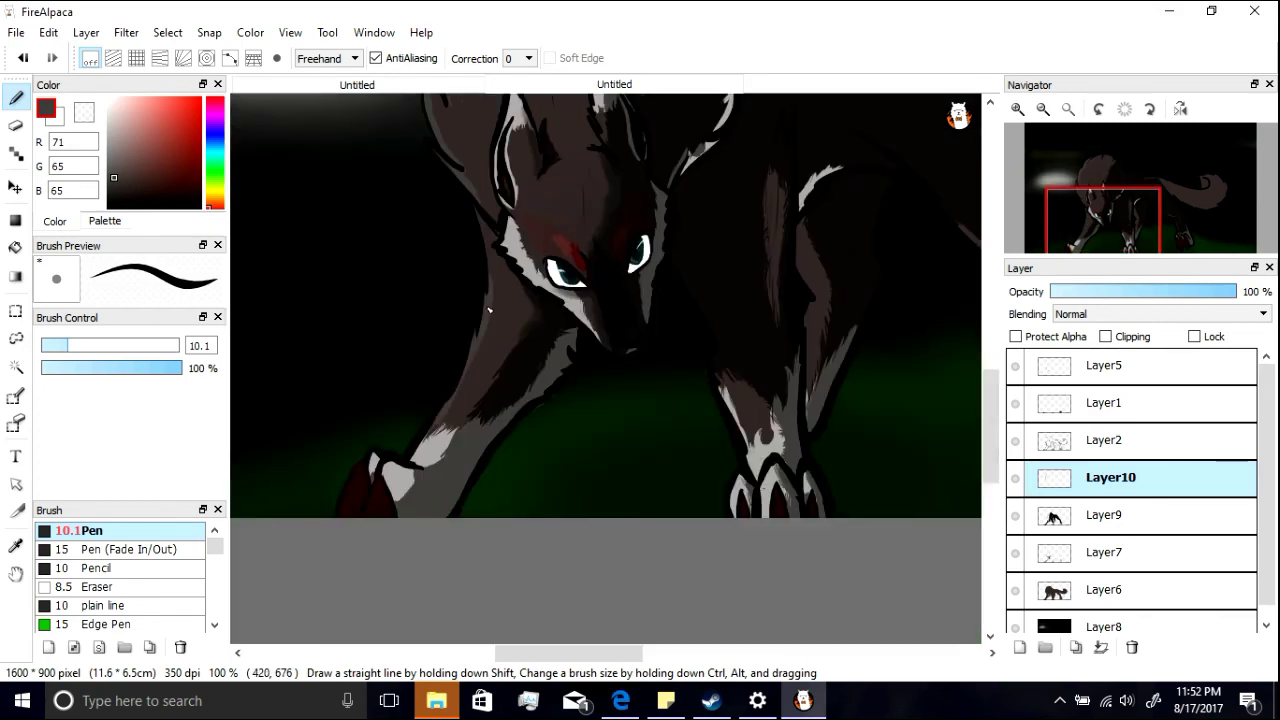
right_click(408, 479)
drag(110, 109, 110, 115)
drag(390, 464, 386, 478)
Step: Shade the red claws of the paws with very dark red (RGB 22, 3, 1), continuing on Layer1
right_click(379, 490)
click(196, 202)
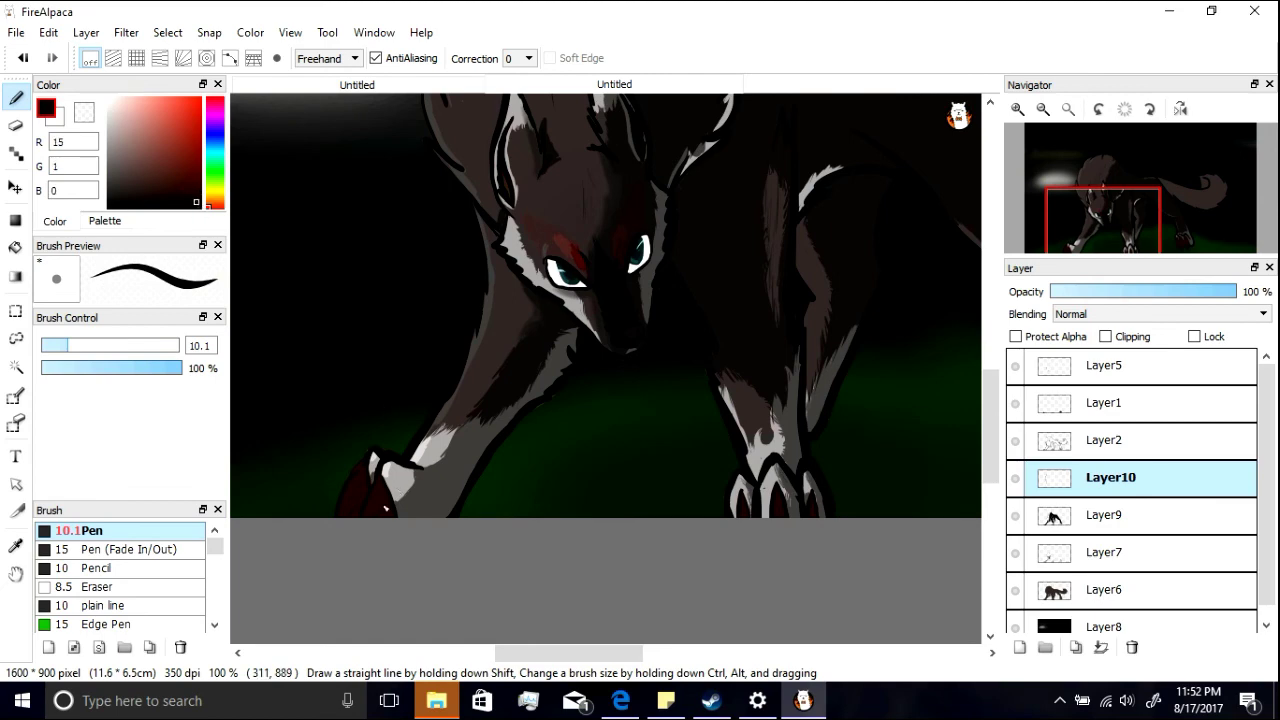
alt+click(331, 415)
click(1059, 403)
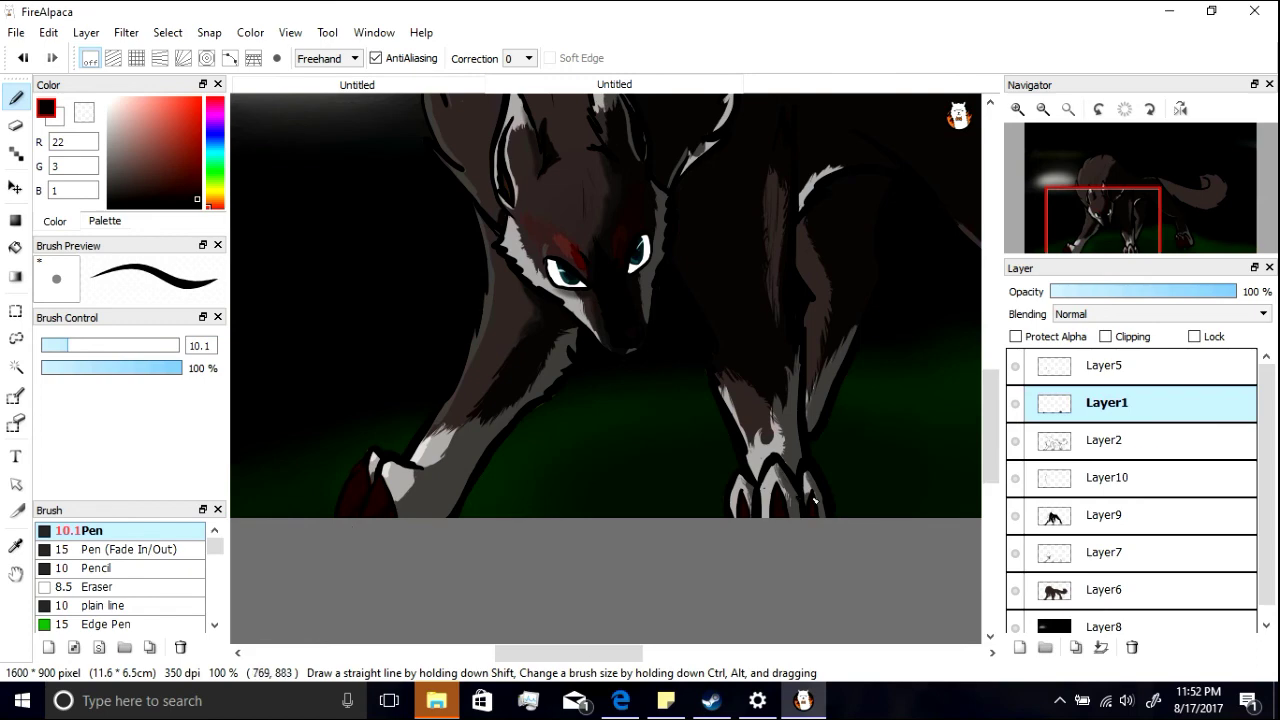
scroll(745, 437, right, 5)
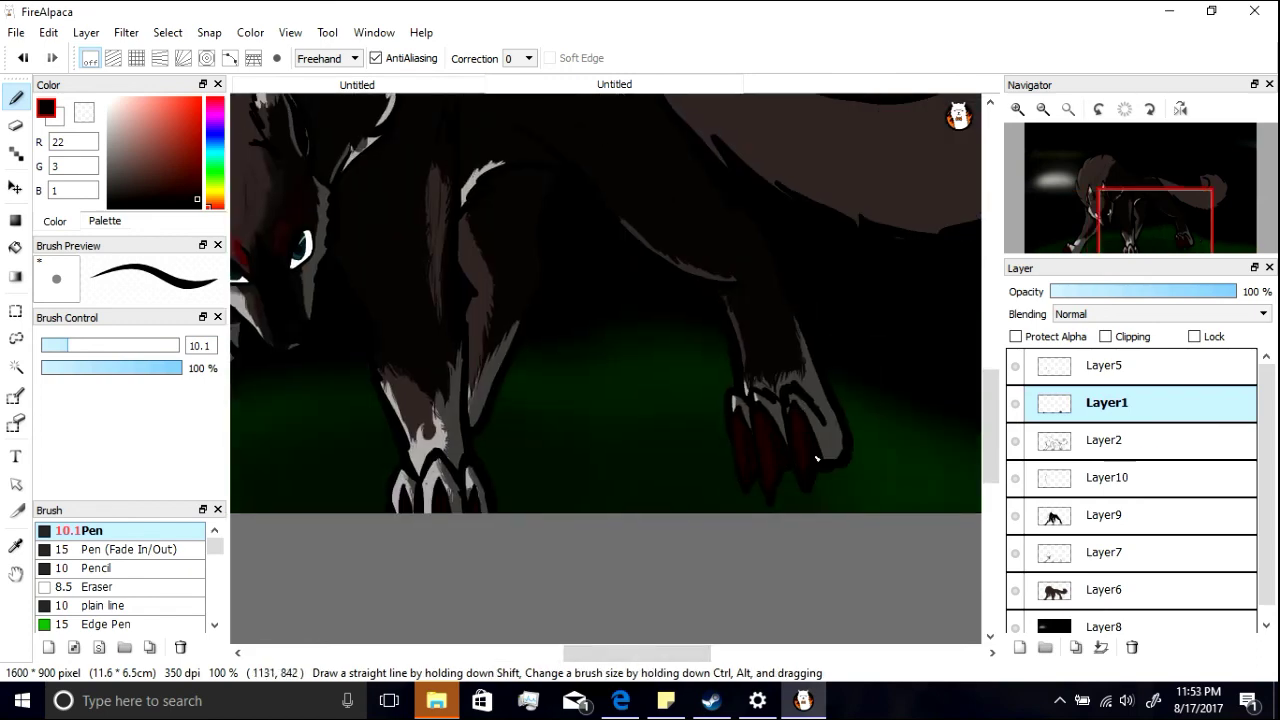
Step: Add a new layer above the background Layer8 and paint dark green grass strokes beside the outstretched forepaw
scroll(753, 518, left, 5)
scroll(988, 446, up, 3)
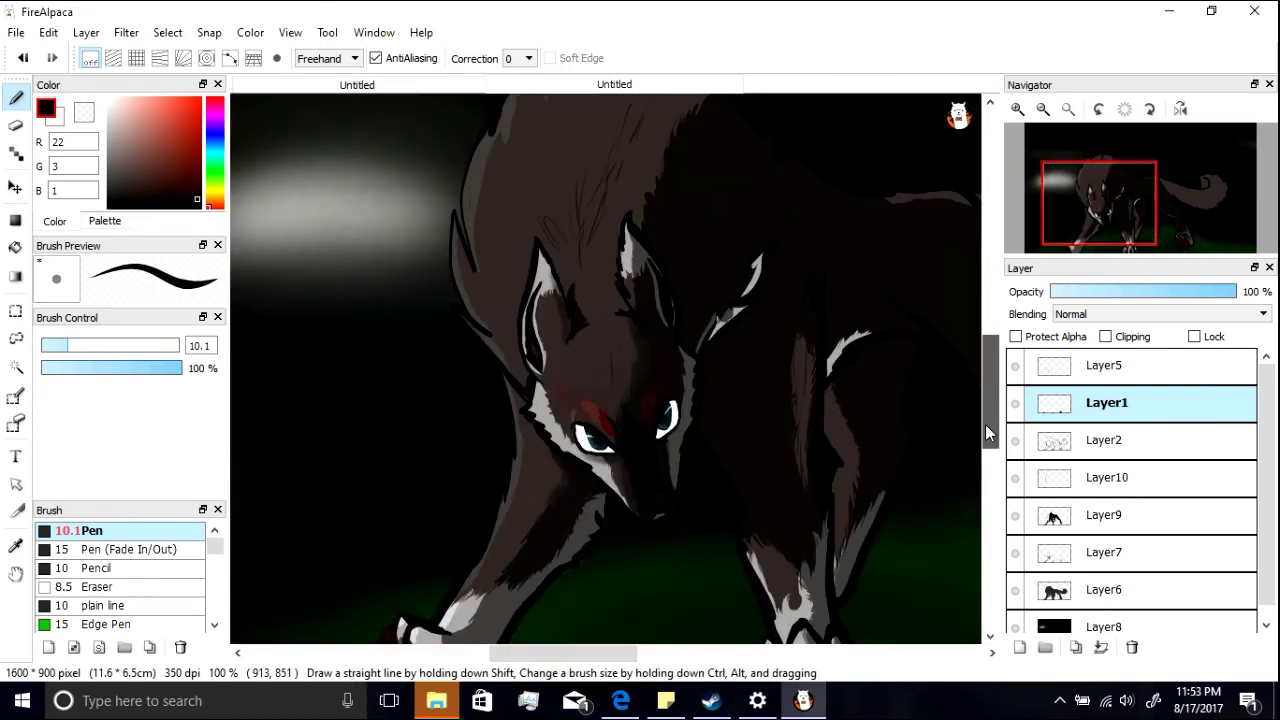
click(1155, 628)
click(1020, 647)
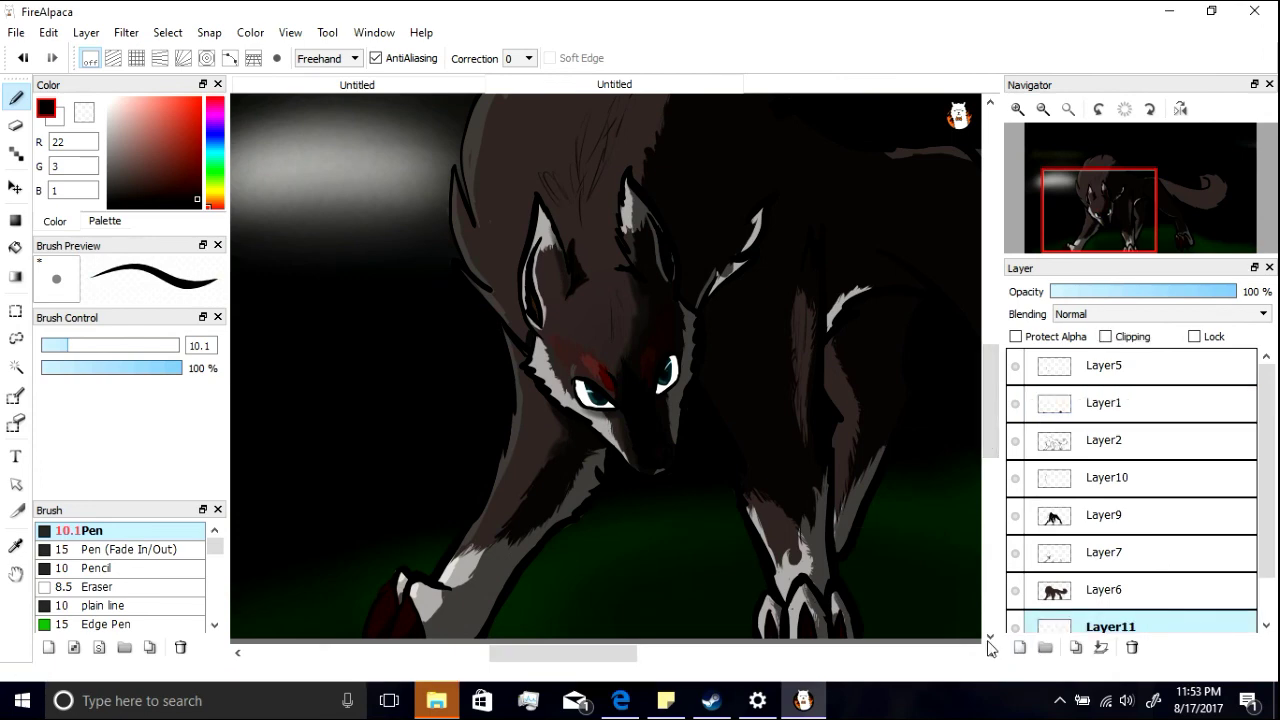
click(213, 178)
drag(241, 592, 489, 587)
alt+click(412, 596)
drag(488, 575, 556, 548)
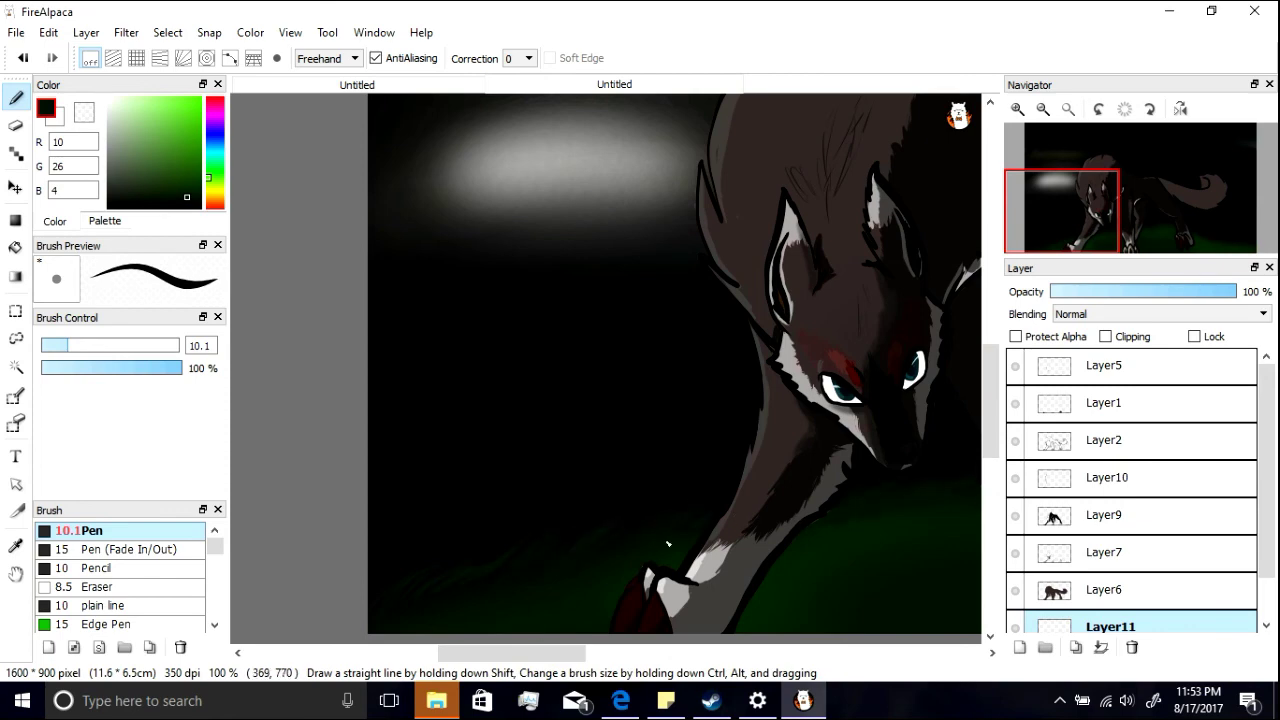
Step: Paint green grass strokes around the hind paw and between the legs, using RGB 12, 34, 0 and 15, 37, 3
drag(475, 653, 721, 653)
alt+click(310, 554)
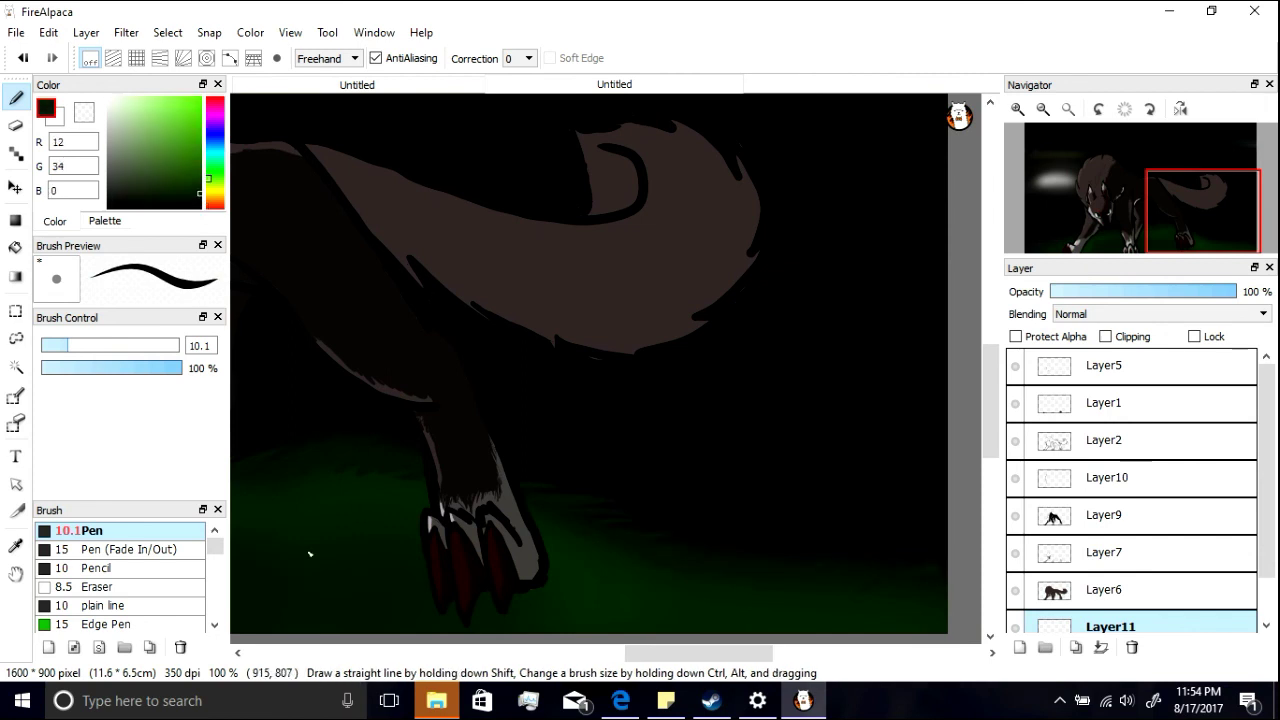
click(193, 192)
drag(719, 654, 648, 654)
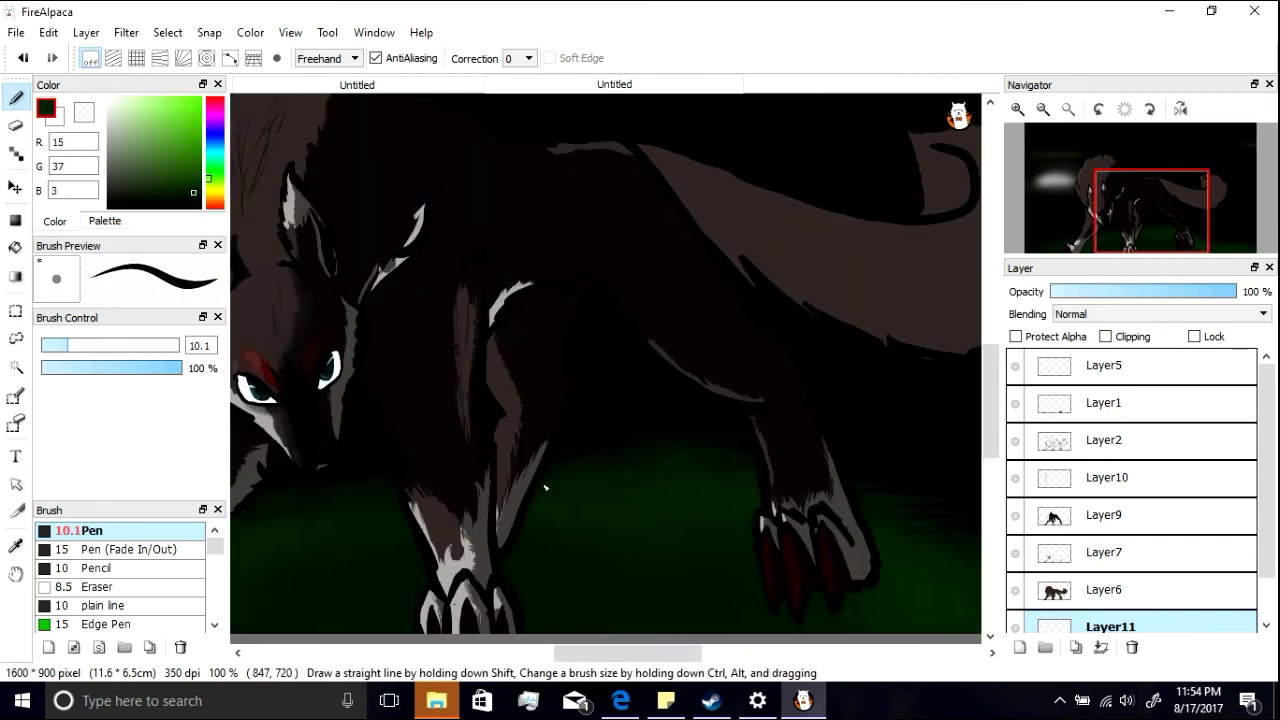
Step: Add darker green (RGB 8, 24, 1) grass strokes to the ground beside the outstretched forepaw
scroll(545, 487, left, 3)
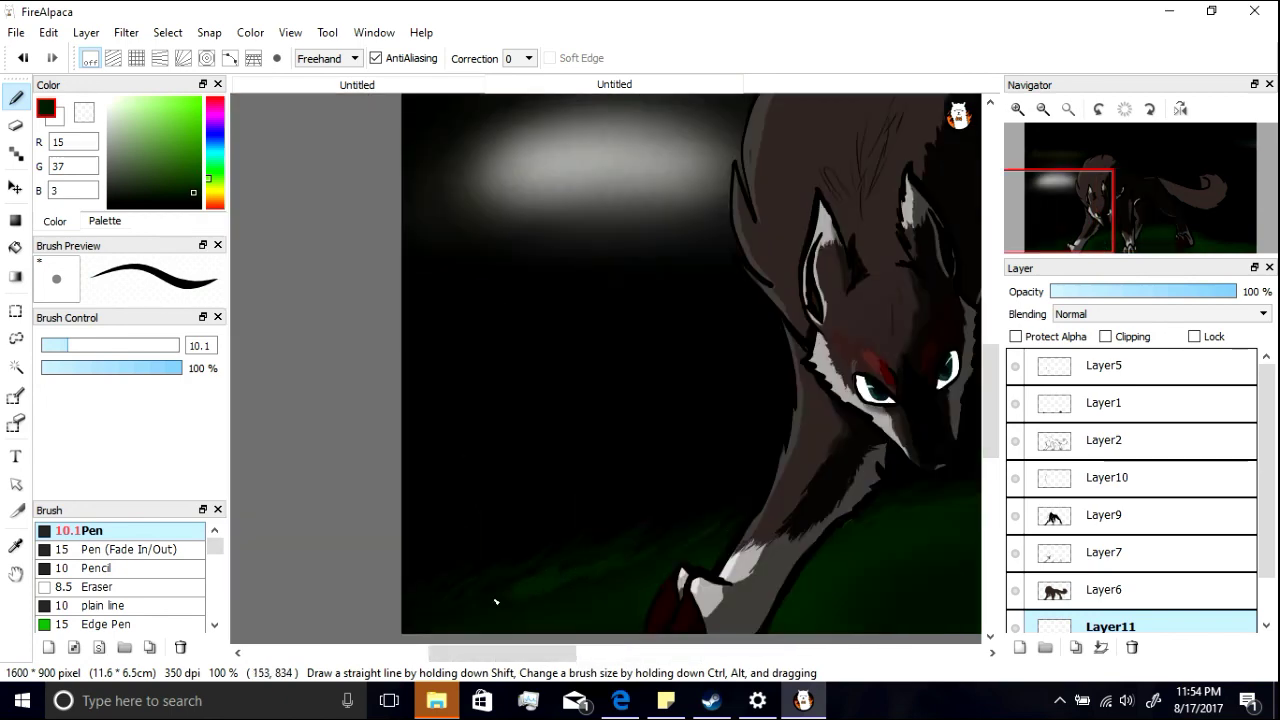
click(192, 197)
click(196, 199)
key(ctrl+0)
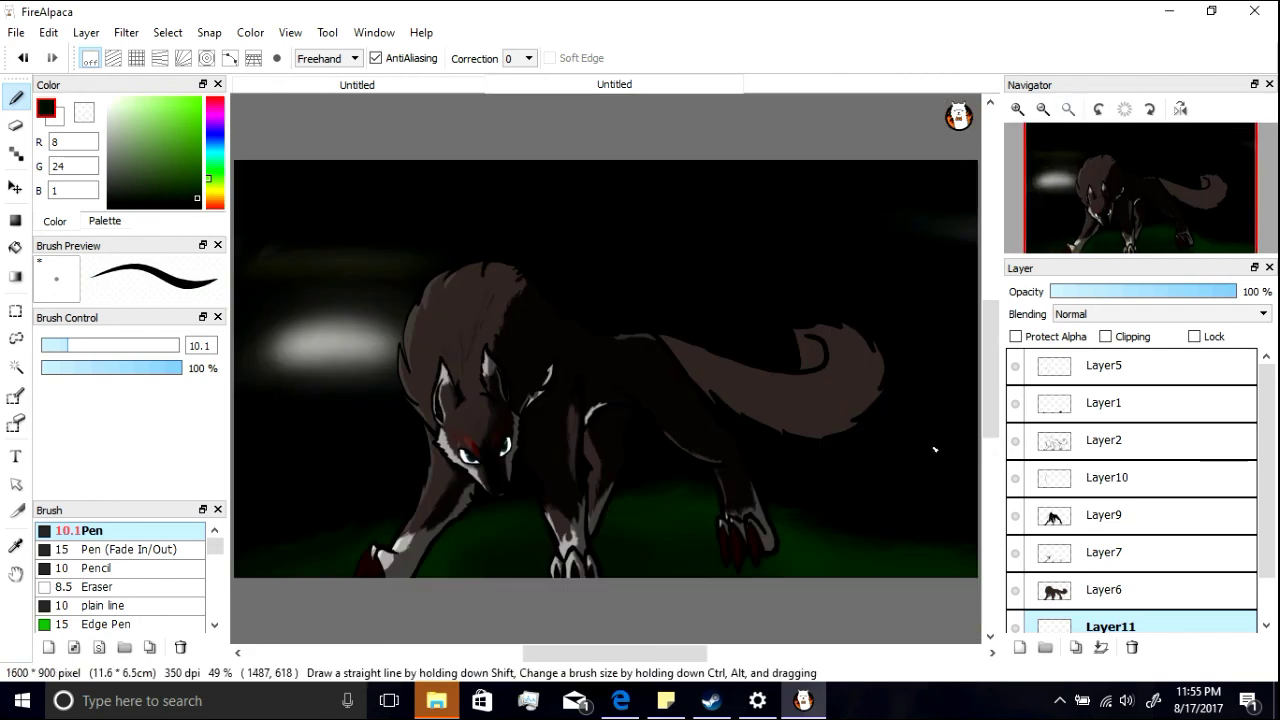
Step: Outline the tail's shadow area on Layer10 and fill it with sampled near-black brown (RGB 24, 19, 19) using the Bucket
right_click(672, 397)
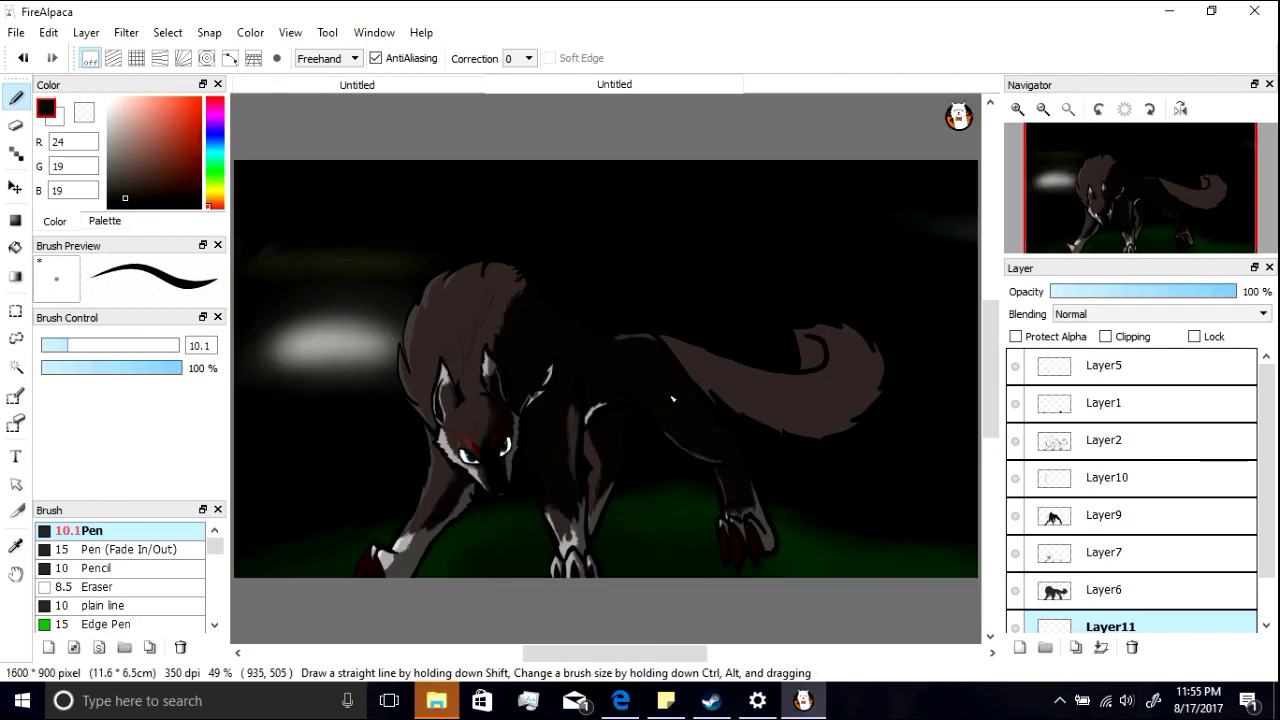
click(1055, 522)
click(1022, 483)
scroll(873, 305, up, 4)
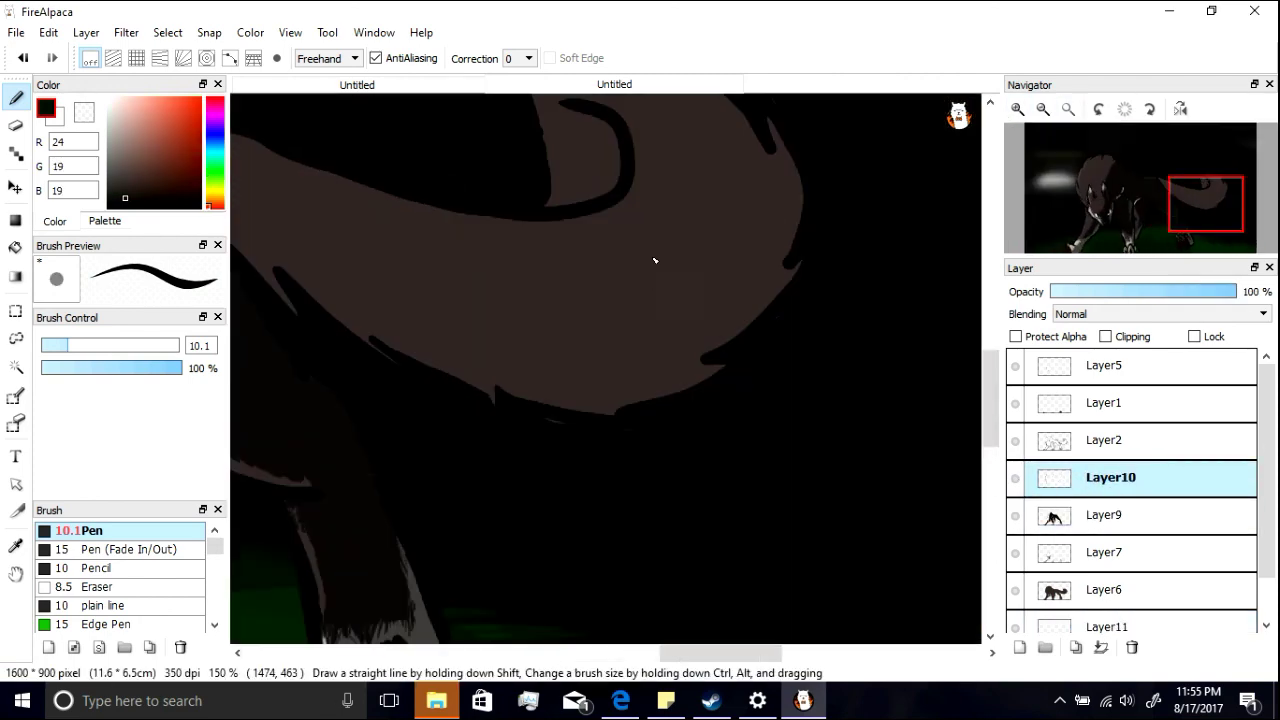
mouse_move(659, 653)
mouse_down()
mouse_move(695, 653)
mouse_move(658, 657)
mouse_up()
click(16, 248)
click(560, 390)
click(16, 98)
Step: Erase fur-like notches from the tail shadow along its upper edge, underside and curled tip with the size 16 Eraser
click(16, 126)
drag(846, 324, 823, 207)
mouse_move(431, 232)
mouse_down()
mouse_move(485, 277)
mouse_move(539, 296)
mouse_move(517, 270)
mouse_move(601, 283)
mouse_up()
drag(637, 452, 736, 493)
drag(697, 655, 738, 655)
drag(585, 518, 647, 535)
mouse_move(568, 516)
mouse_down()
mouse_move(537, 511)
mouse_move(588, 522)
mouse_up()
mouse_move(594, 322)
mouse_down()
mouse_move(615, 328)
mouse_move(651, 271)
mouse_move(600, 254)
mouse_move(626, 228)
mouse_up()
mouse_move(661, 269)
mouse_down()
mouse_move(597, 214)
mouse_move(636, 290)
mouse_up()
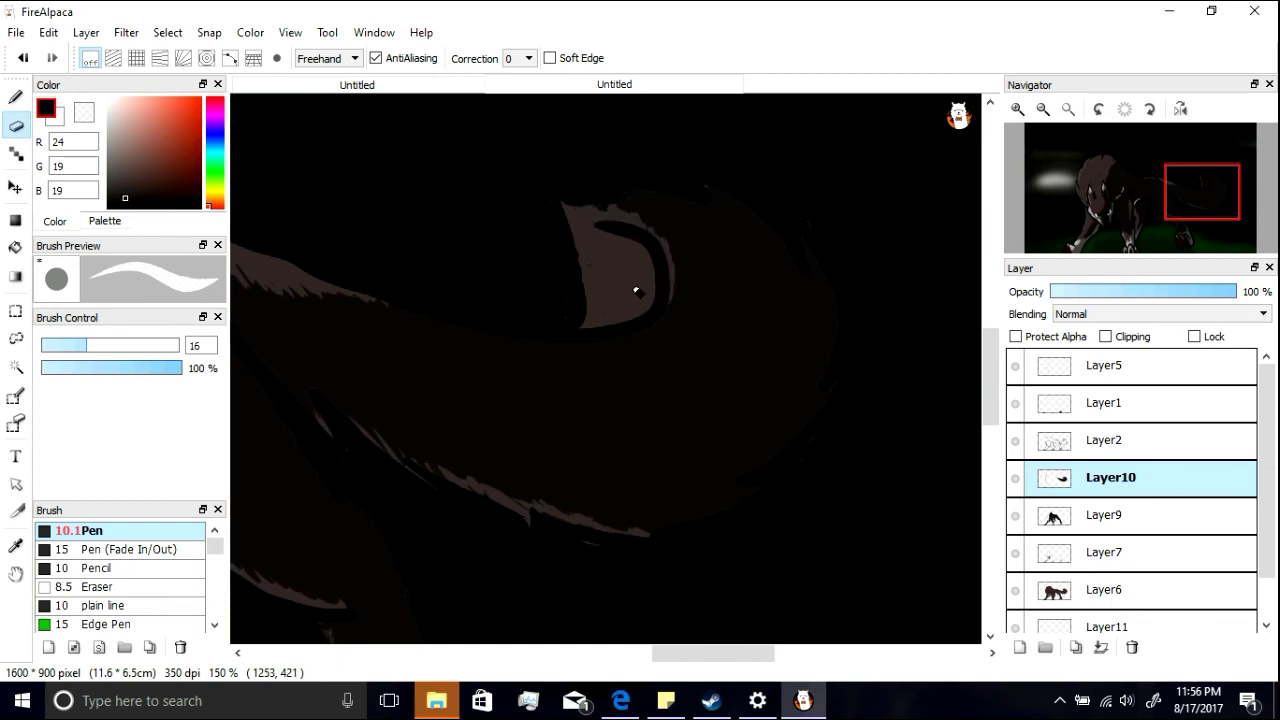
drag(450, 472, 431, 484)
Step: Erase fur-shaped bits of the Layer9 shadow along the creature's back
drag(686, 653, 588, 650)
click(1110, 515)
drag(741, 231, 704, 235)
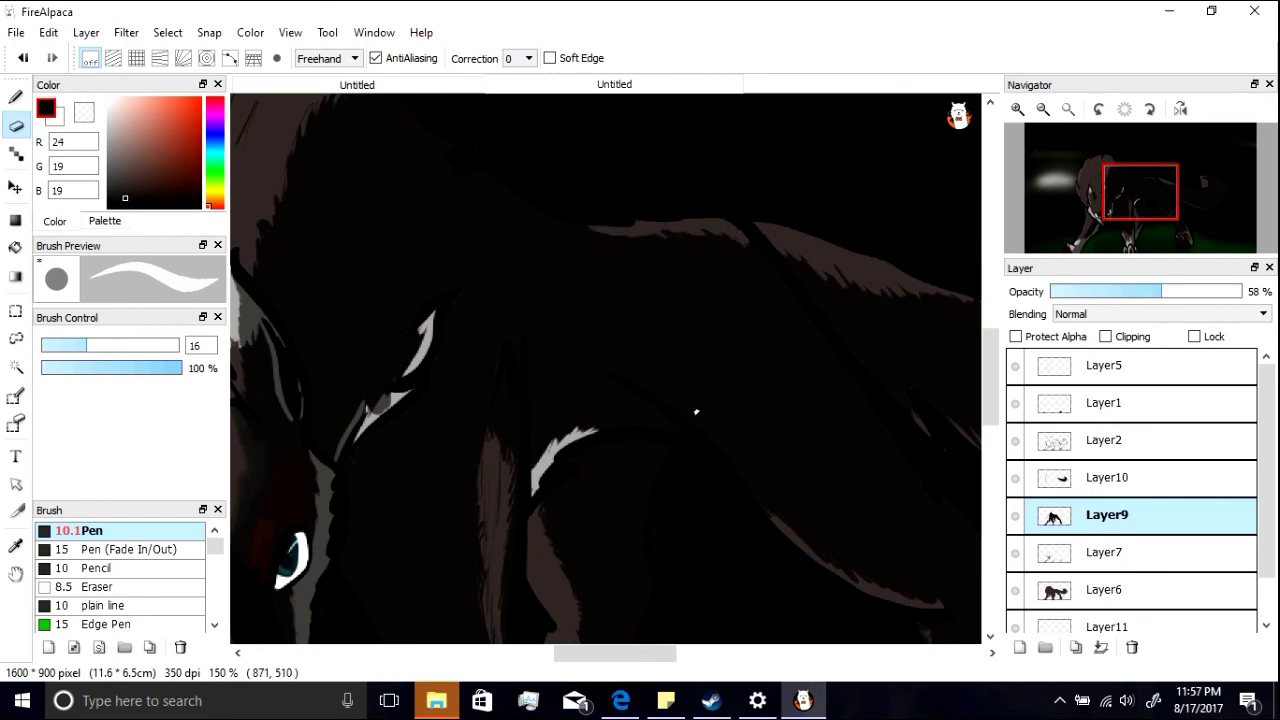
Step: Darken the light fur on the shoulder and at the top of the rear foreleg with black using the Pen
drag(116, 204, 60, 245)
click(16, 98)
drag(592, 432, 535, 494)
mouse_move(434, 310)
mouse_down()
mouse_move(388, 409)
mouse_move(356, 440)
mouse_up()
Step: Refine the shadow's fur edges on the middle forelegs and mane with the Eraser and Pen
click(16, 126)
drag(989, 392, 989, 446)
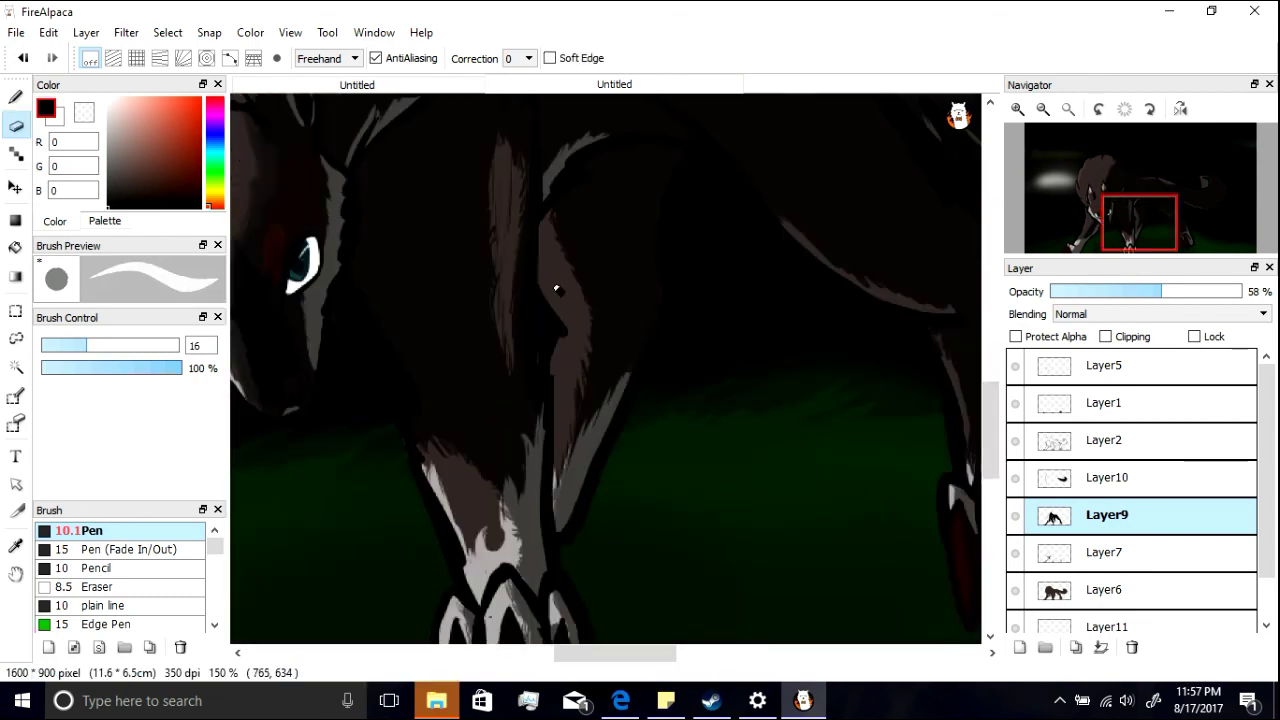
drag(641, 653, 583, 655)
key(b)
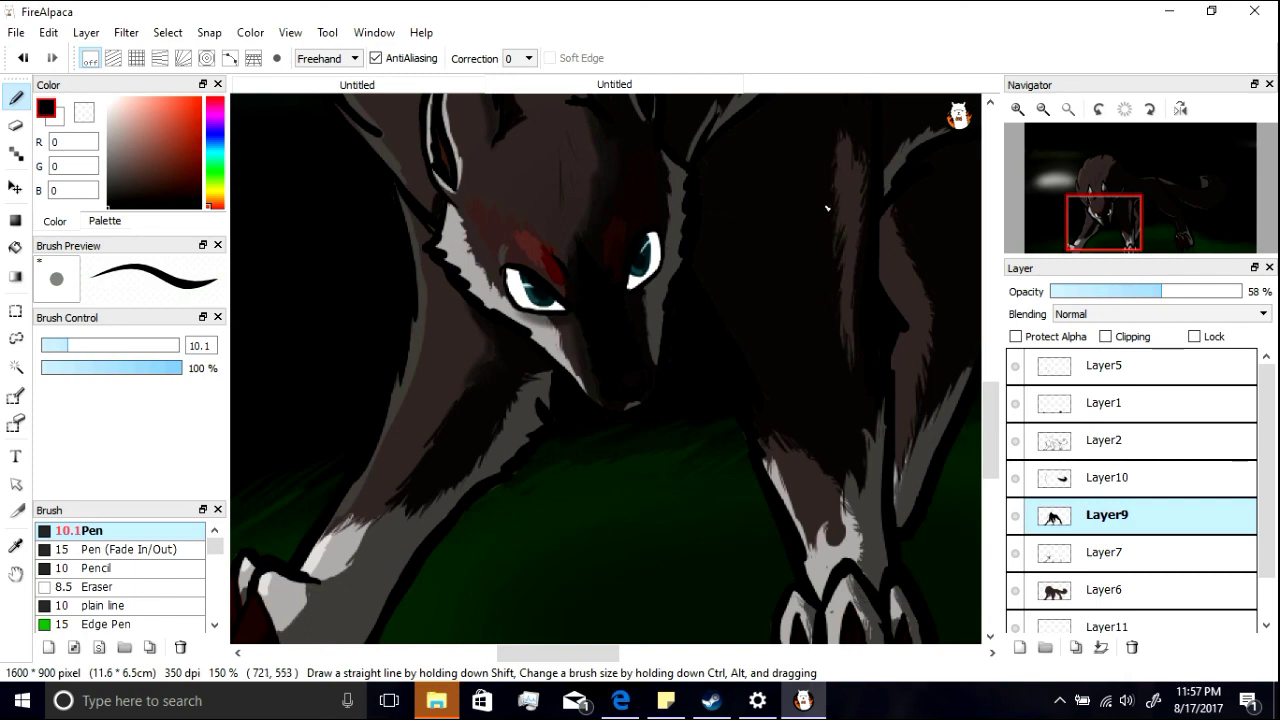
scroll(972, 347, up, 3)
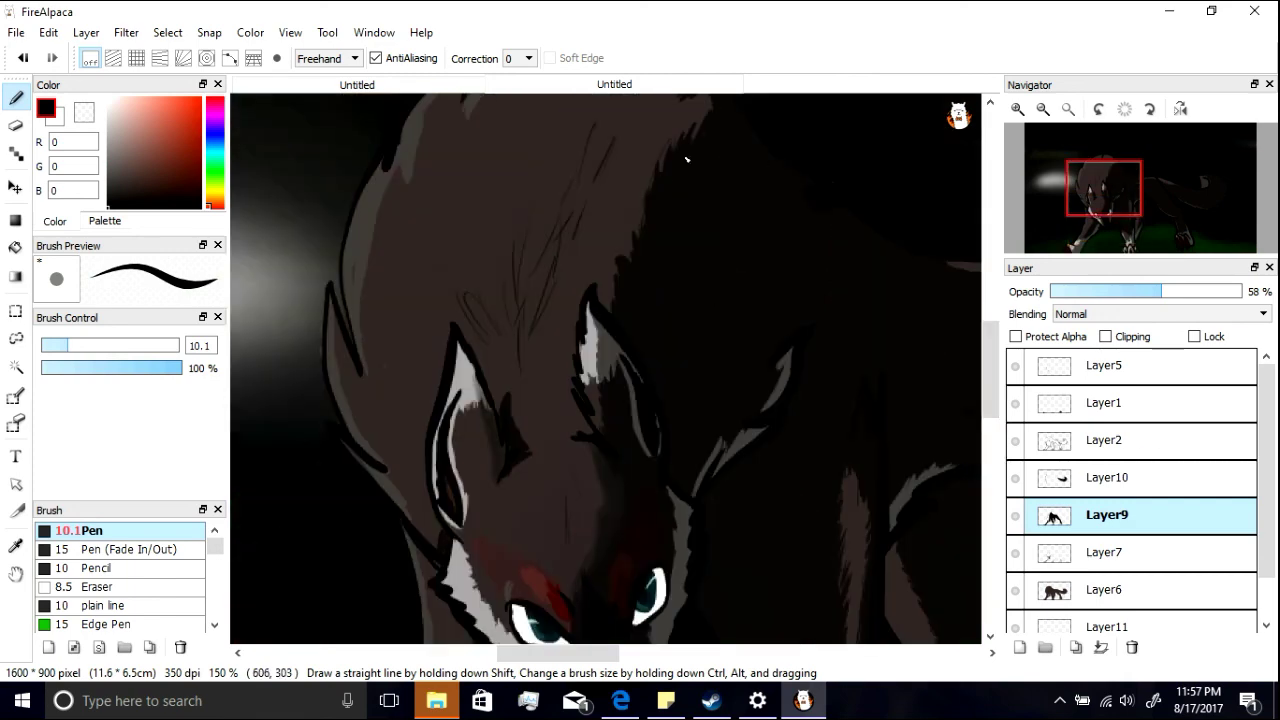
Step: Erase a thin strip of shadow along the front edge of the hind leg
drag(989, 336, 990, 422)
click(1167, 217)
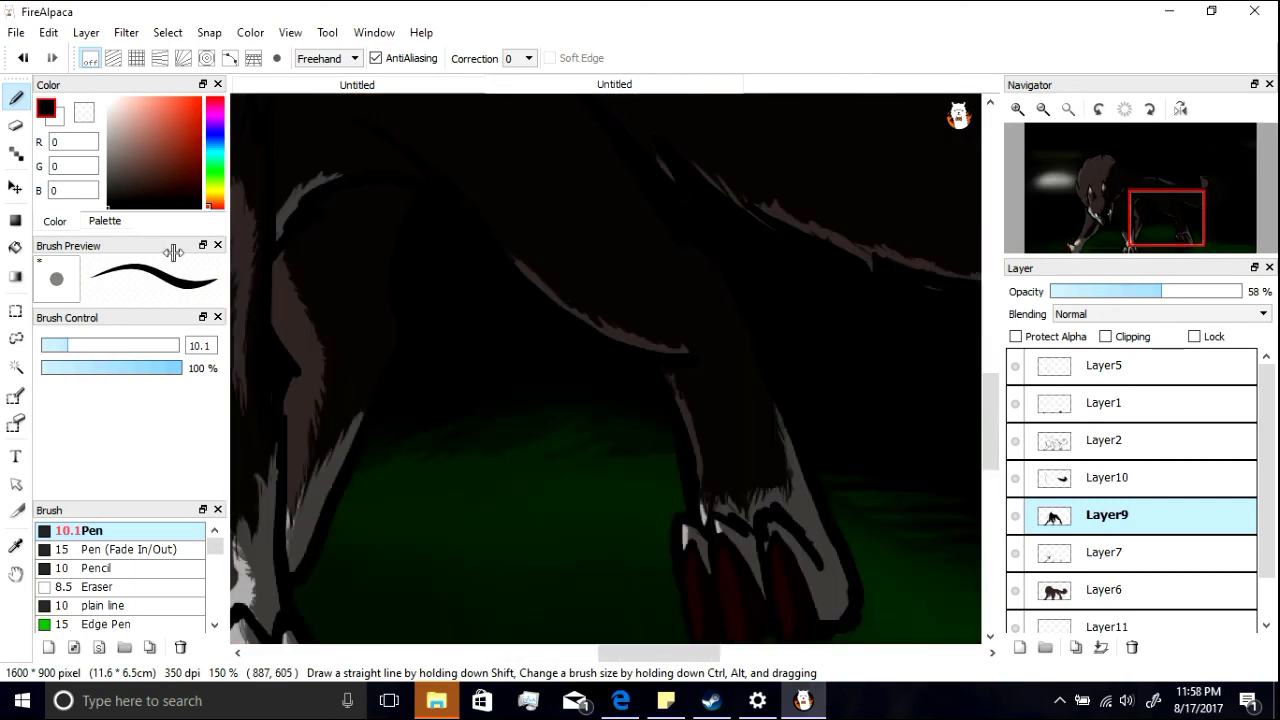
key(e)
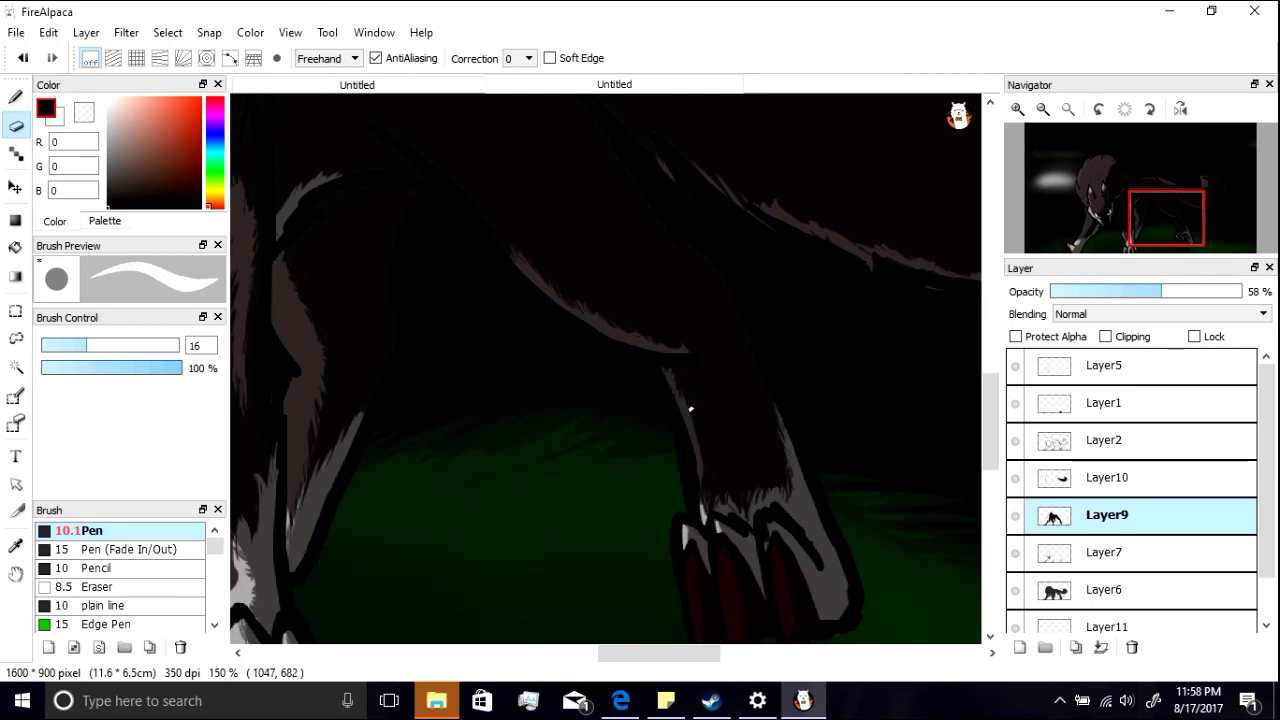
Step: Add a new layer directly above Layer7
click(1068, 109)
drag(990, 368, 1000, 391)
drag(1266, 500, 1223, 546)
click(1108, 501)
click(1020, 647)
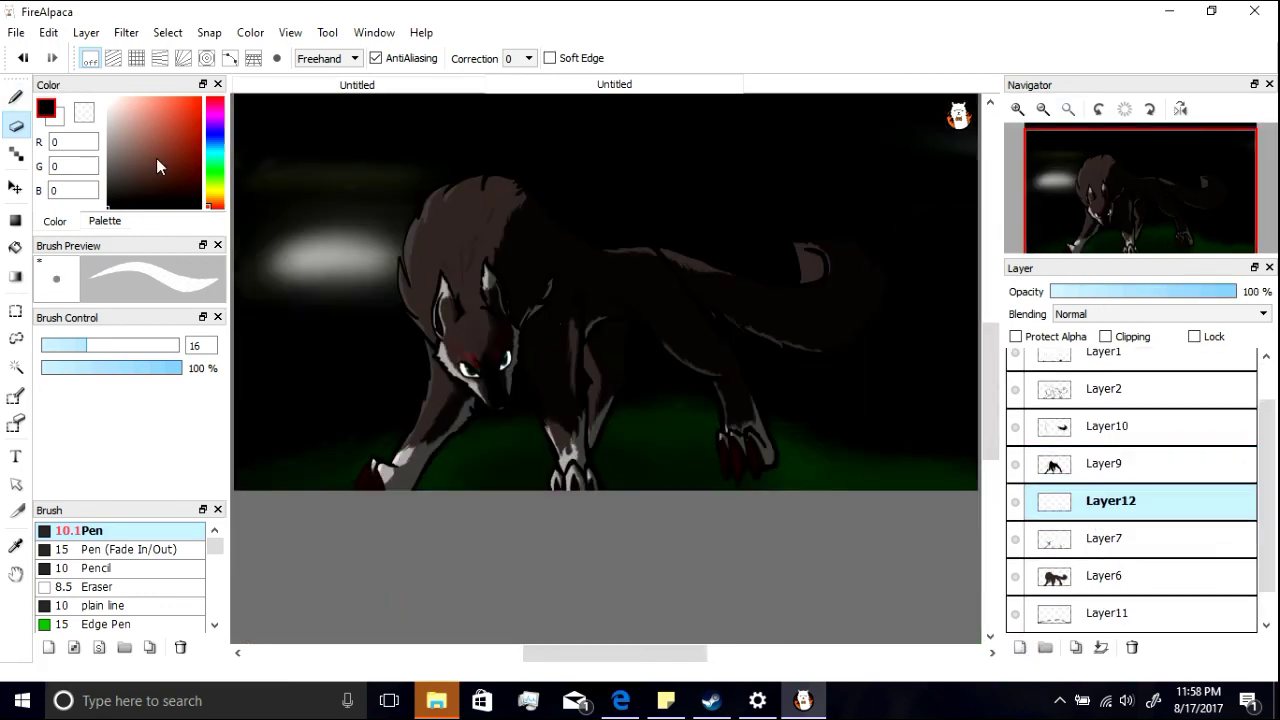
Step: Brighten the irises of both eyes with soft pale blue (RGB 218, 250, 255) using the size 13 AirBrush
scroll(464, 359, up, 5)
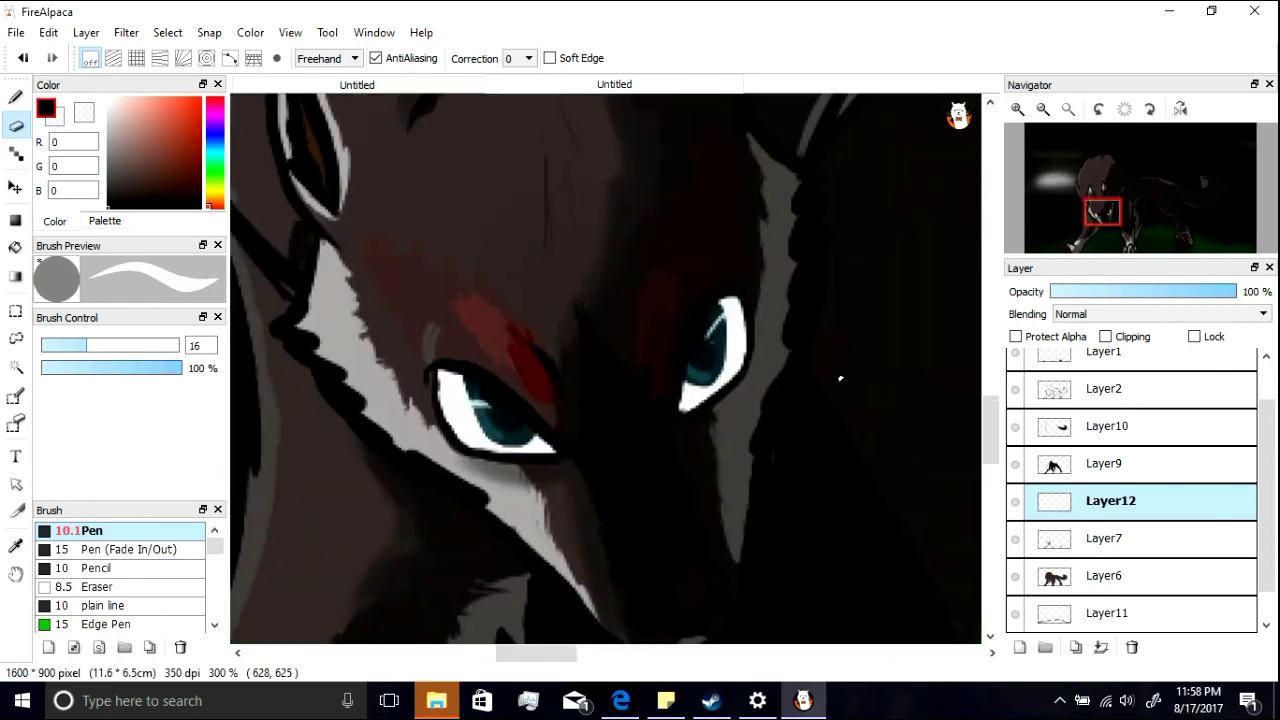
drag(131, 166, 95, 97)
click(209, 150)
click(120, 98)
click(215, 625)
click(165, 593)
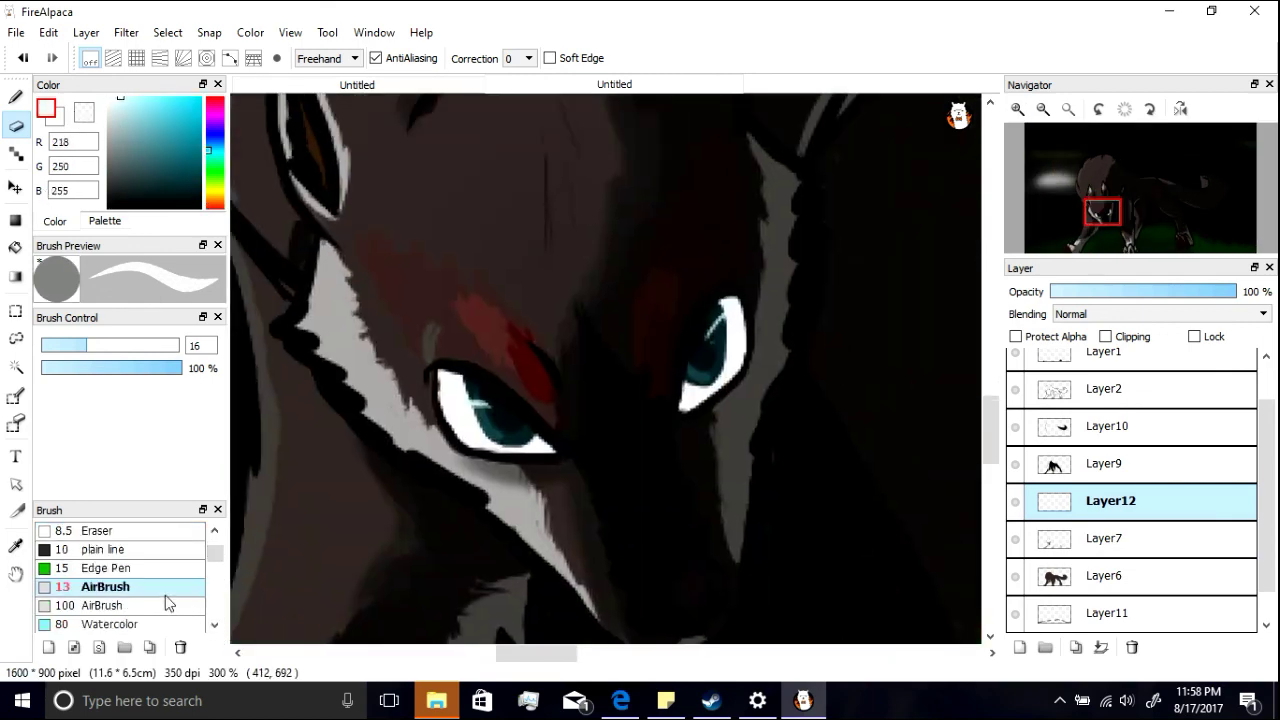
key(b)
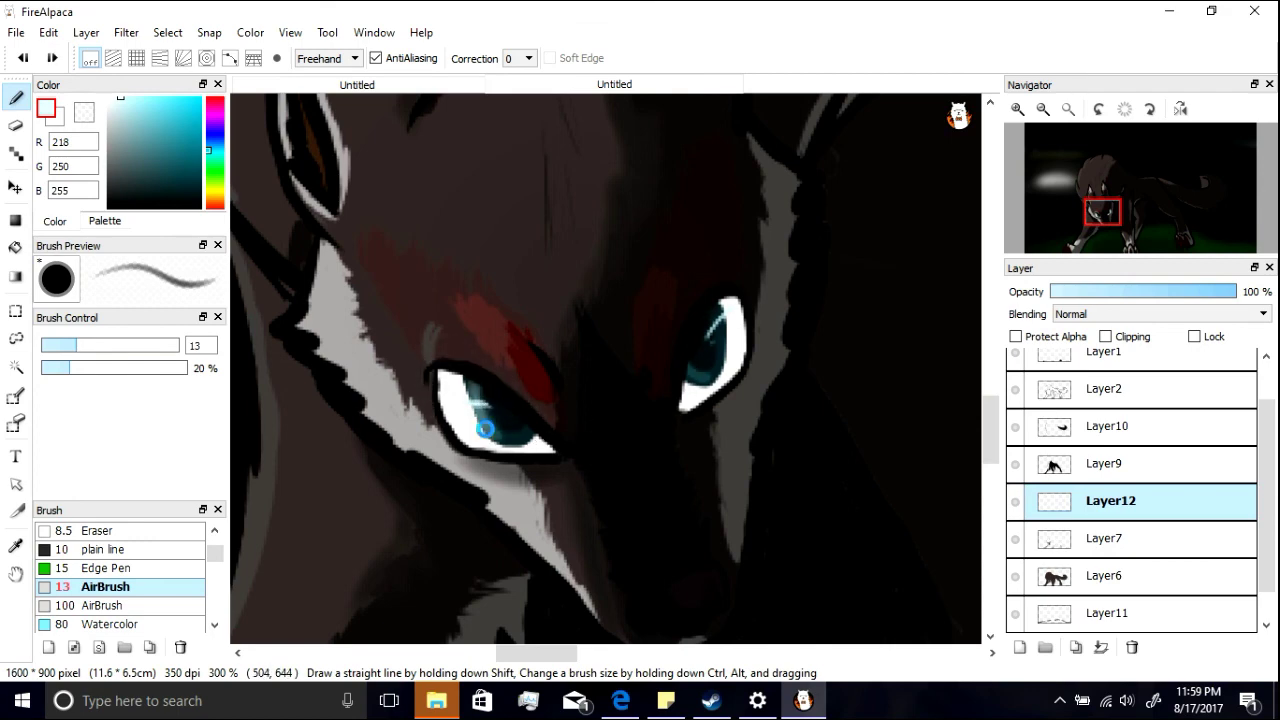
drag(724, 310, 718, 354)
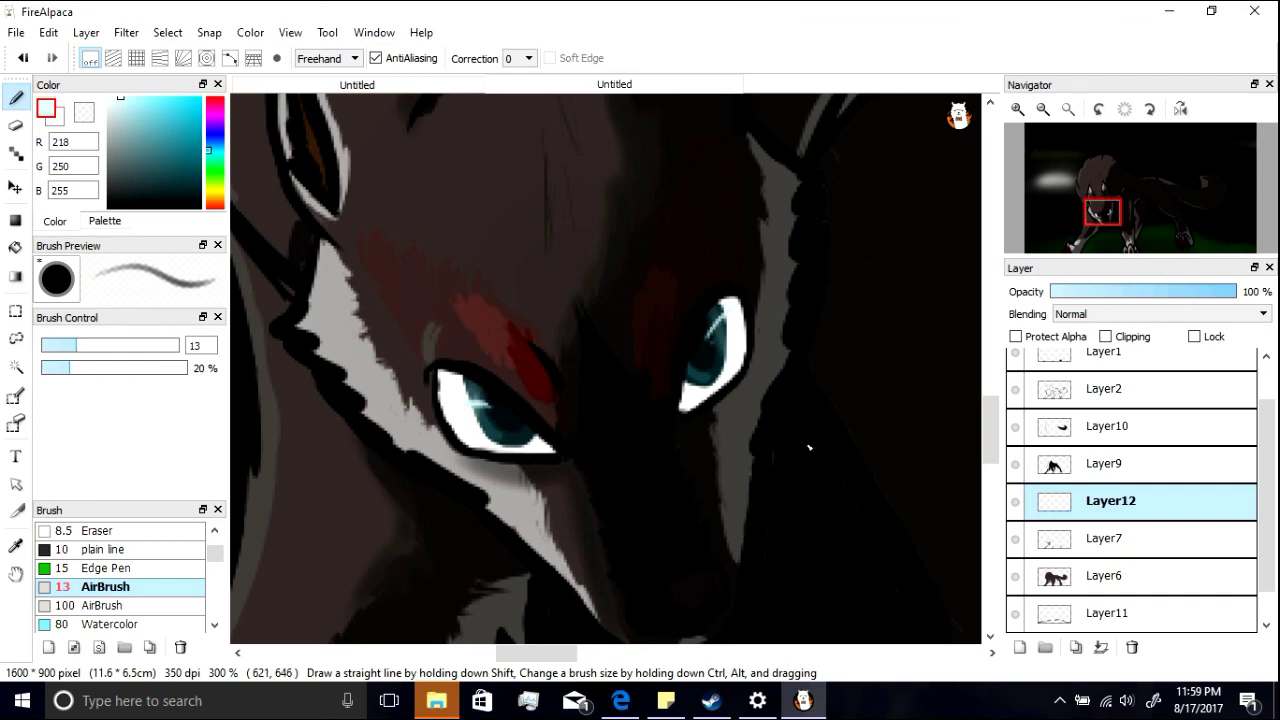
Step: Touch up the muzzle with the size 10.1 Pen, sampling dark tones such as RGB 34, 16, 30 from it
scroll(809, 447, down, 5)
alt+click(703, 525)
scroll(194, 560, up, 1)
click(120, 530)
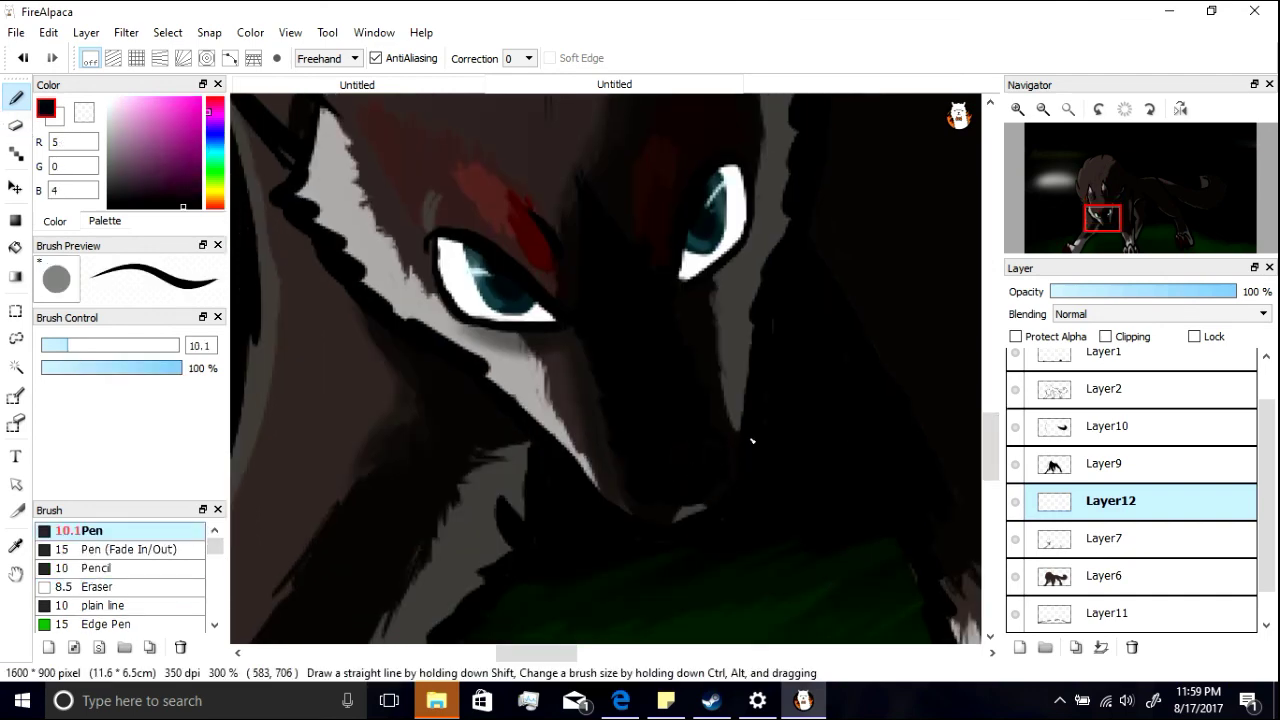
alt+click(648, 466)
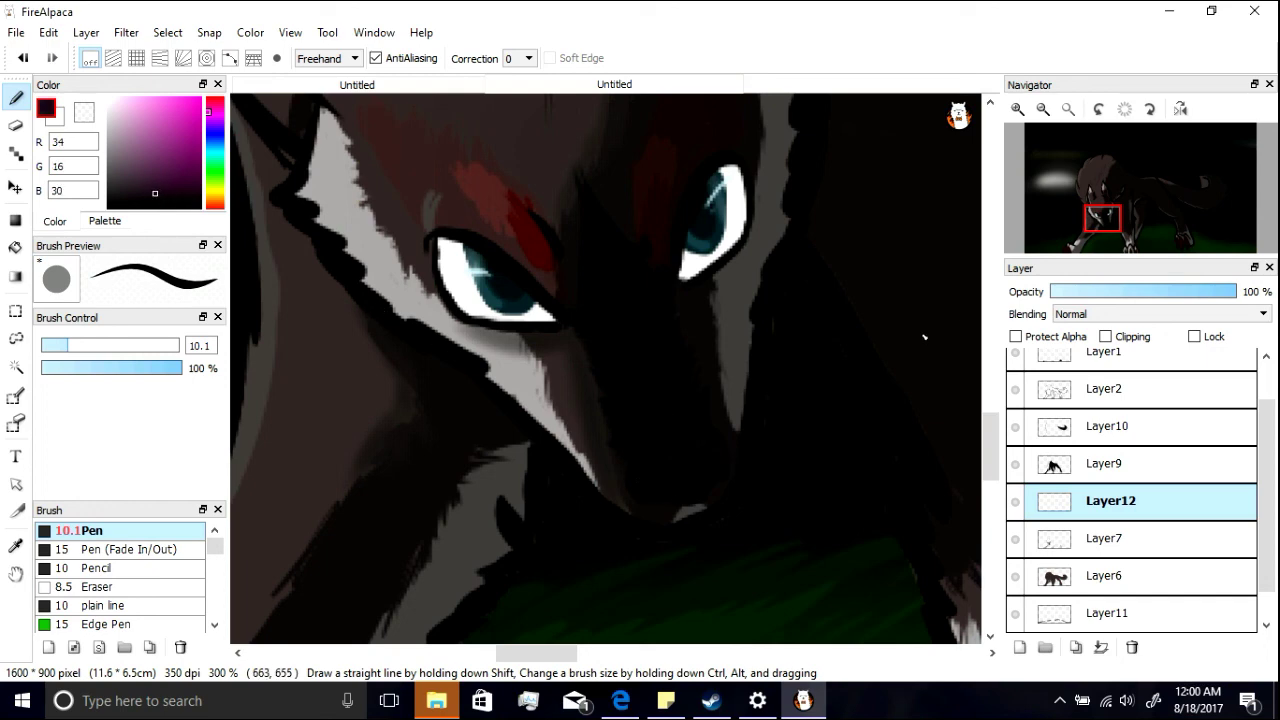